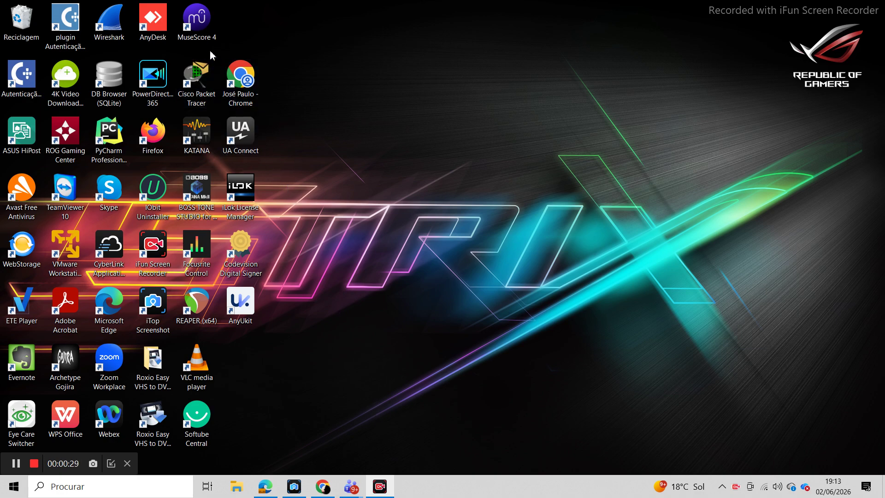
Step: Open Cisco Packet Tracer and place a 2811 router on the left part of the logical workspace
double_click(199, 78)
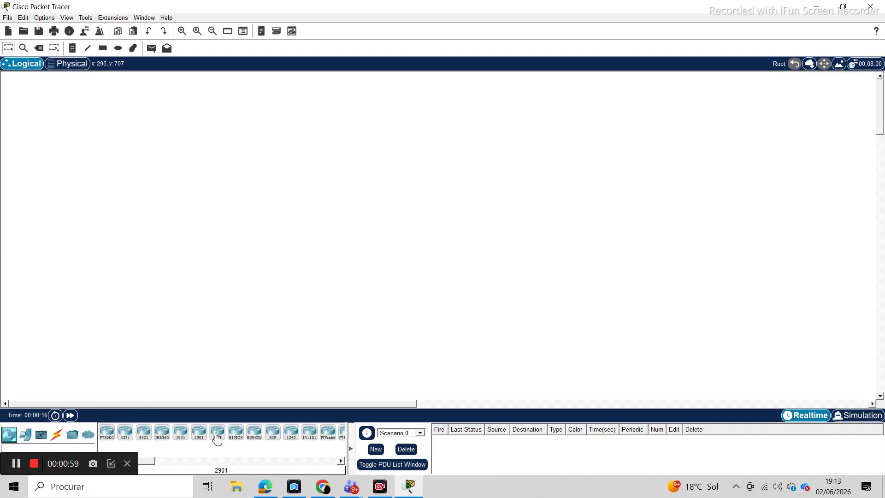
left_click_drag(146, 463, 178, 467)
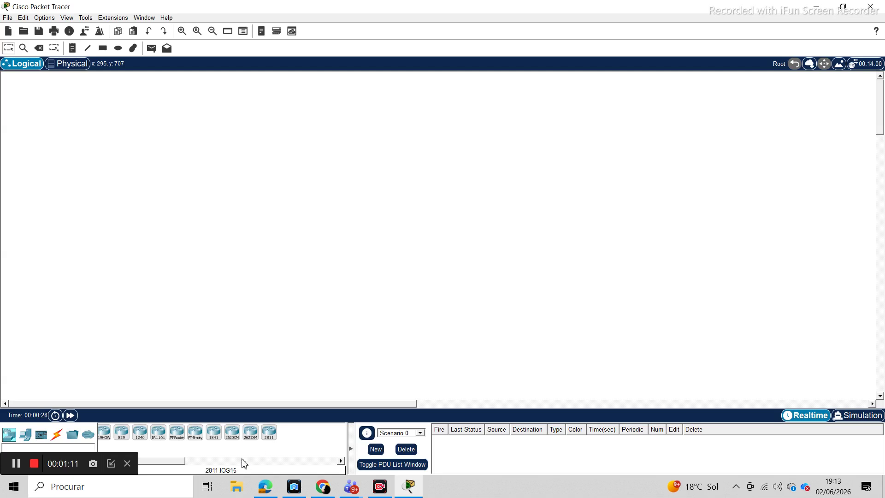
left_click(269, 435)
left_click(349, 215)
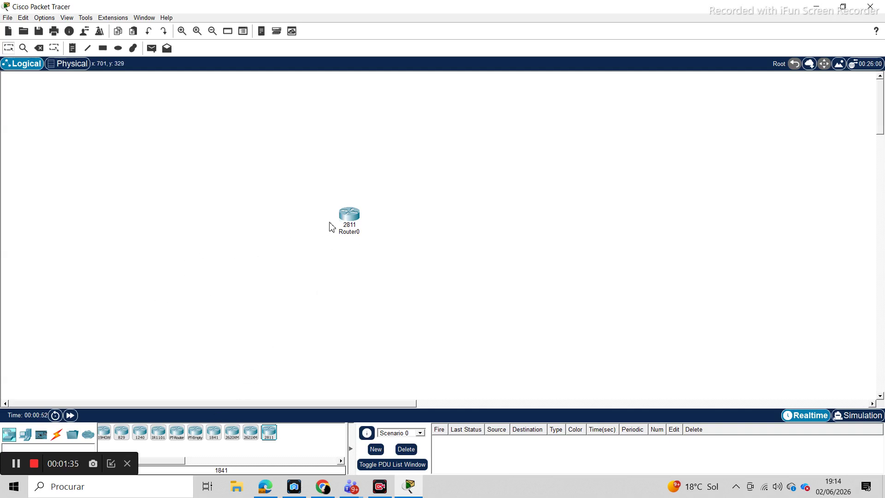
left_click_drag(348, 218, 373, 207)
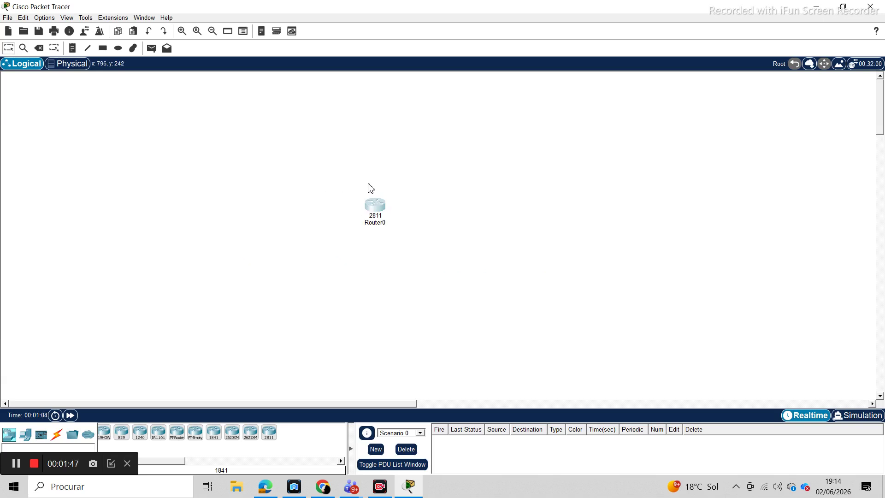
left_click_drag(376, 208, 149, 203)
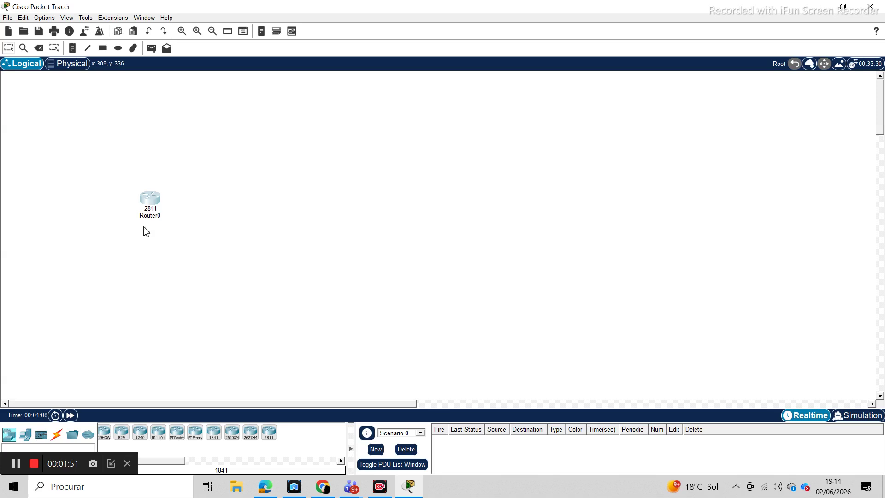
Step: Rename the 2811 router as Voice Gateway+ROAS+DHCP Server
left_click(150, 216)
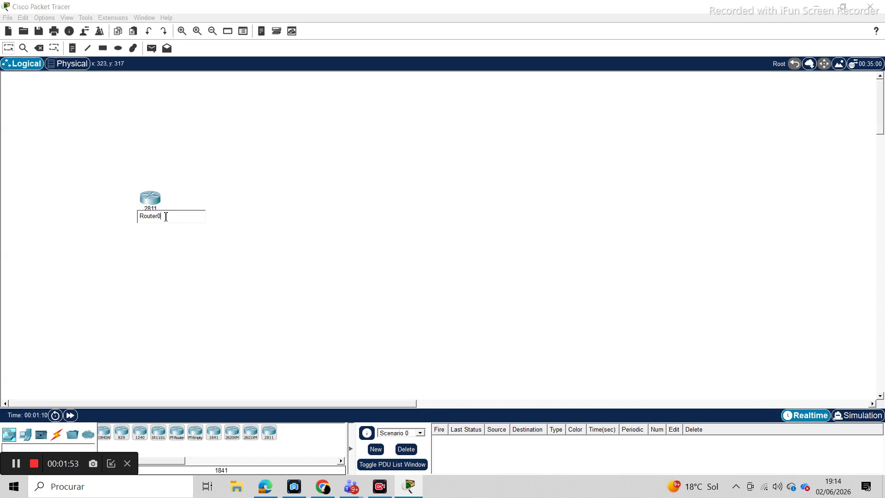
key("BackSpace")
key("BackSpace")
key("BackSpace")
key("BackSpace")
key("BackSpace")
key("BackSpace")
key("BackSpace")
type("Voice Gateway+")
type("ROAS")
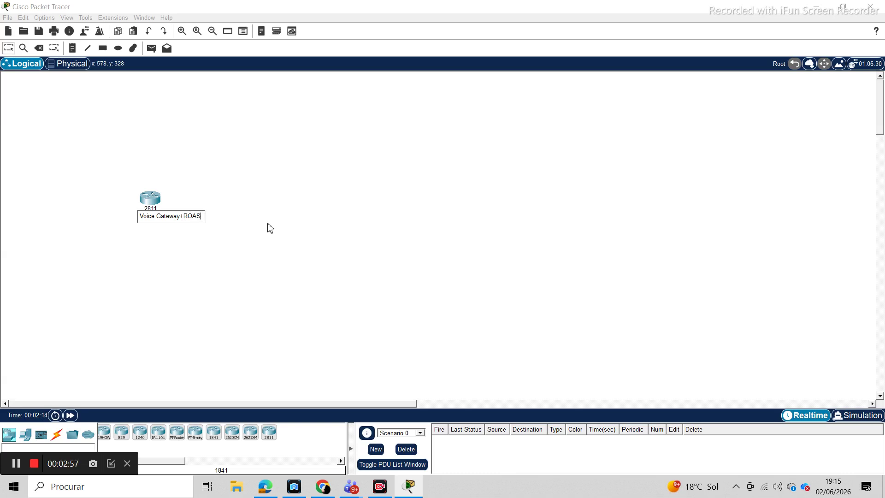
type("+")
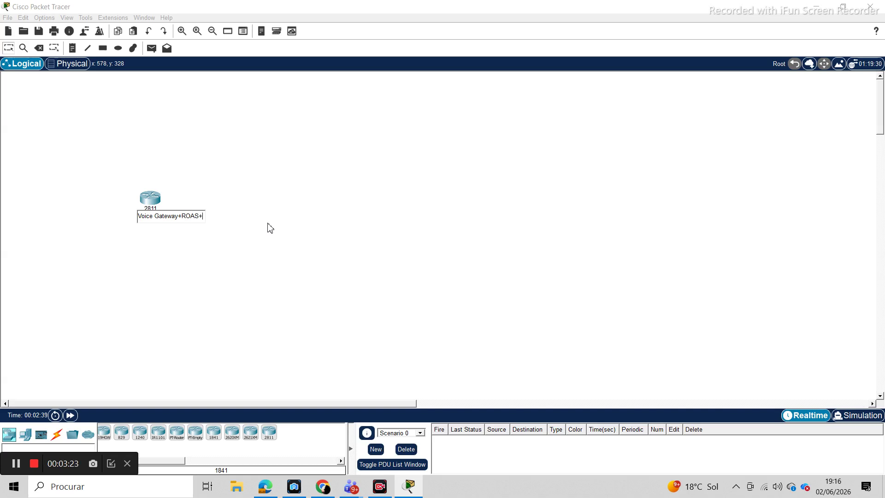
type("DHC")
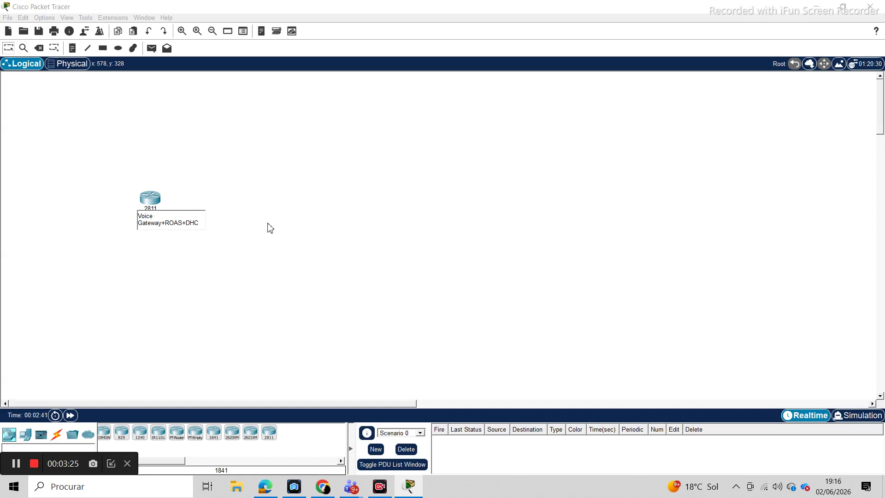
type("P Server")
left_click(182, 251)
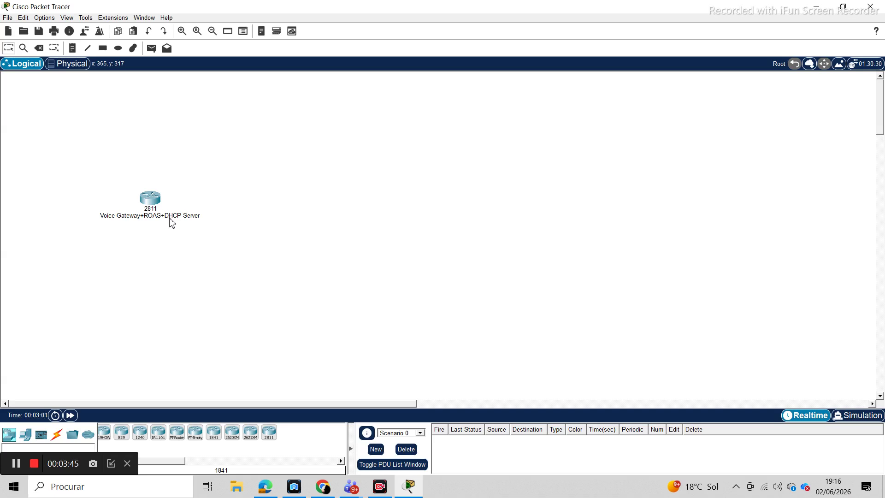
Step: Add a 2960 switch to the right of the router and reposition the router roughly level with it
left_click_drag(146, 207, 137, 224)
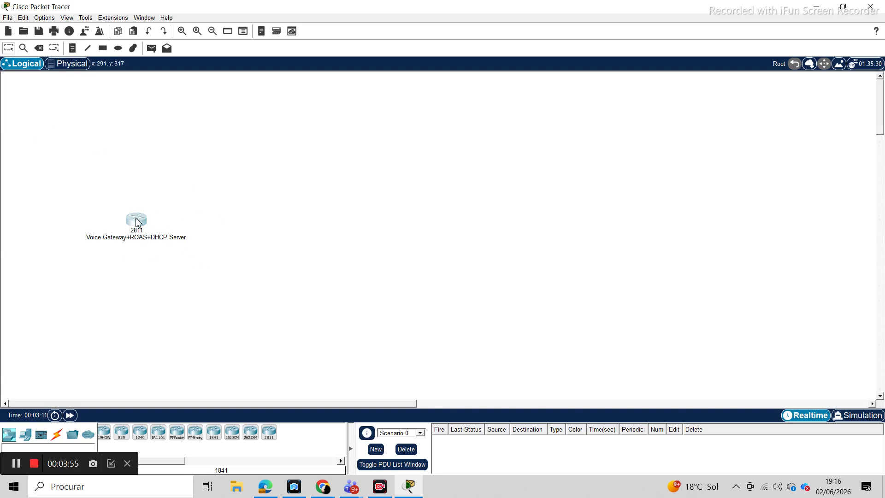
left_click_drag(138, 226, 135, 204)
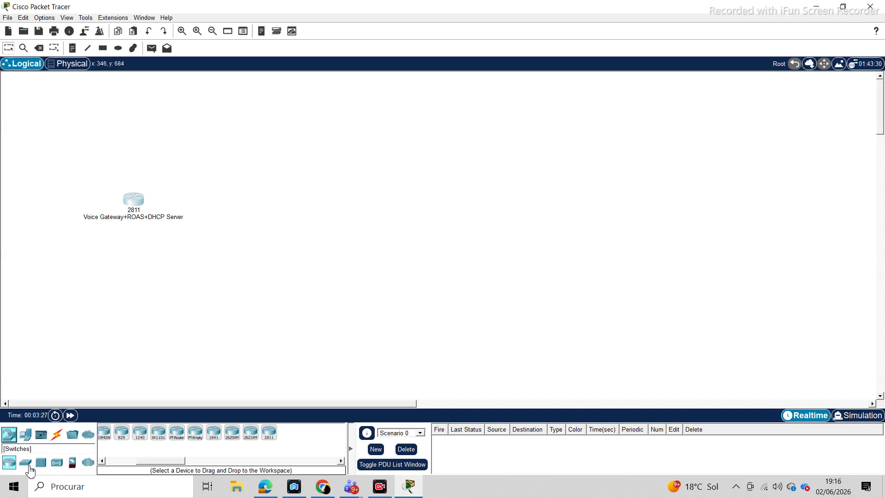
left_click(25, 462)
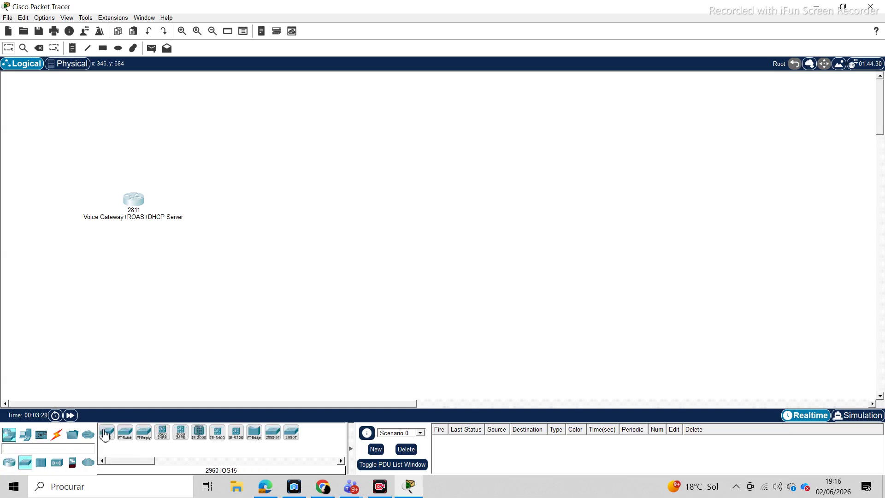
left_click_drag(105, 434, 332, 217)
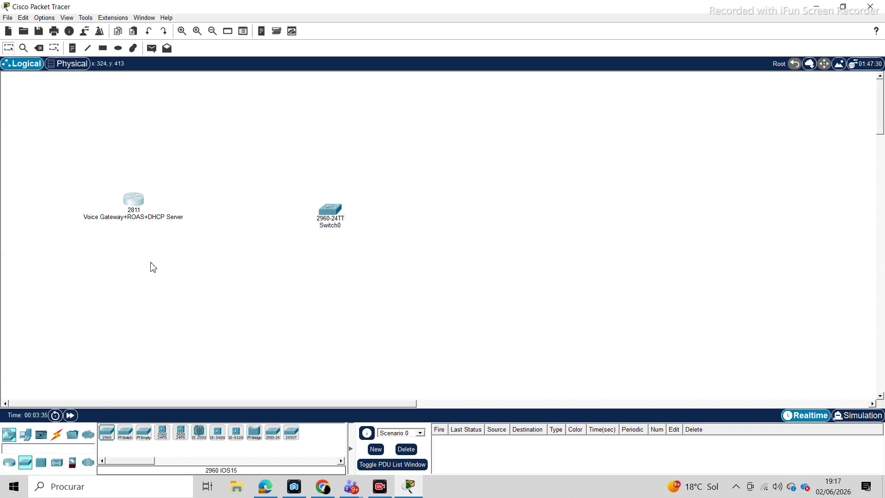
mouse_move(134, 201)
left_mouse_down()
mouse_move(133, 215)
mouse_move(136, 208)
left_mouse_up()
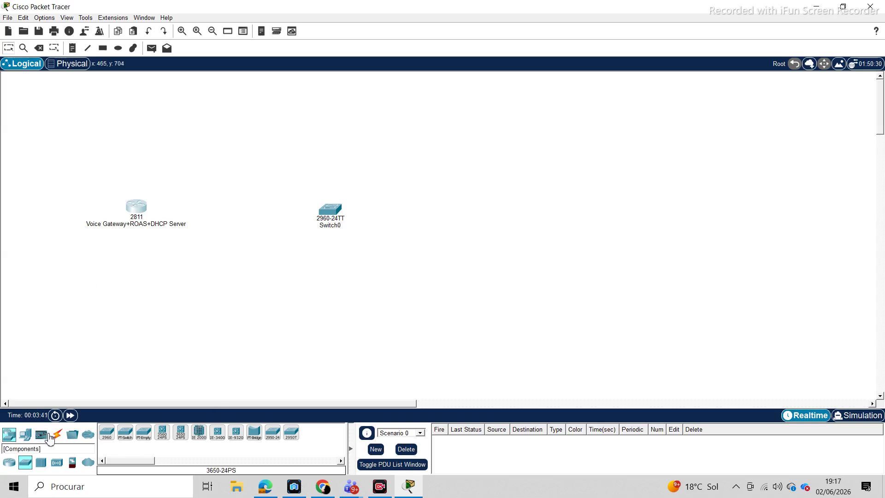
Step: Connect the router's FastEthernet0/0 port to the switch's FastEthernet0/24 port with a copper straight-through cable
left_click(57, 434)
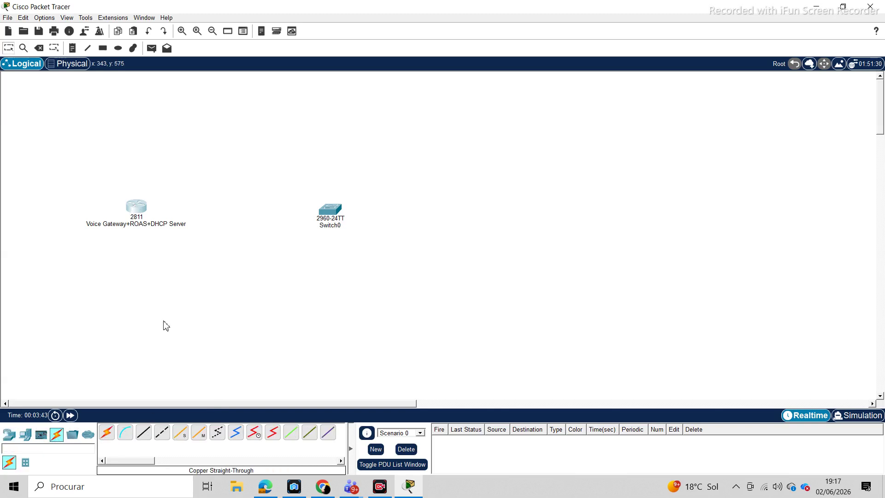
left_click(141, 432)
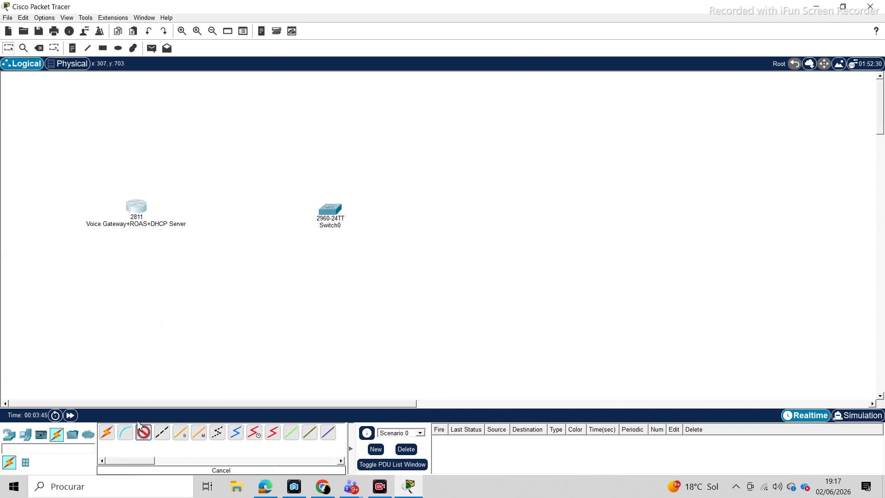
left_click(143, 211)
left_click(179, 238)
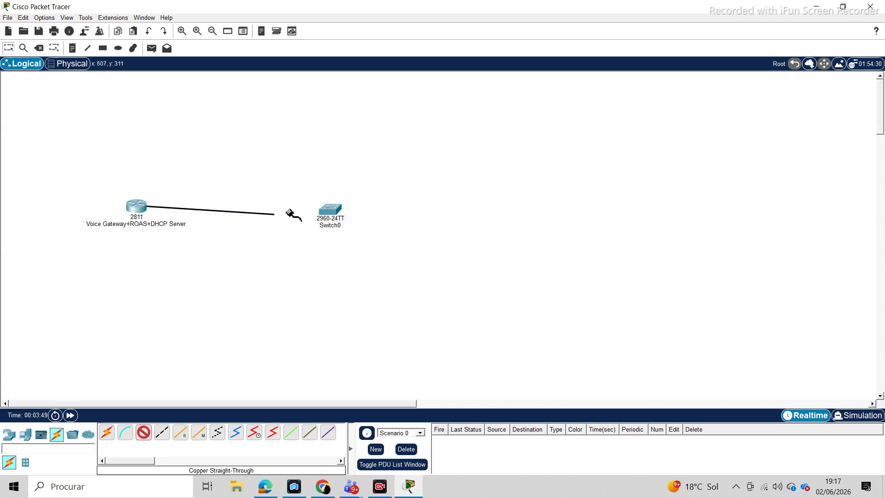
left_click(328, 212)
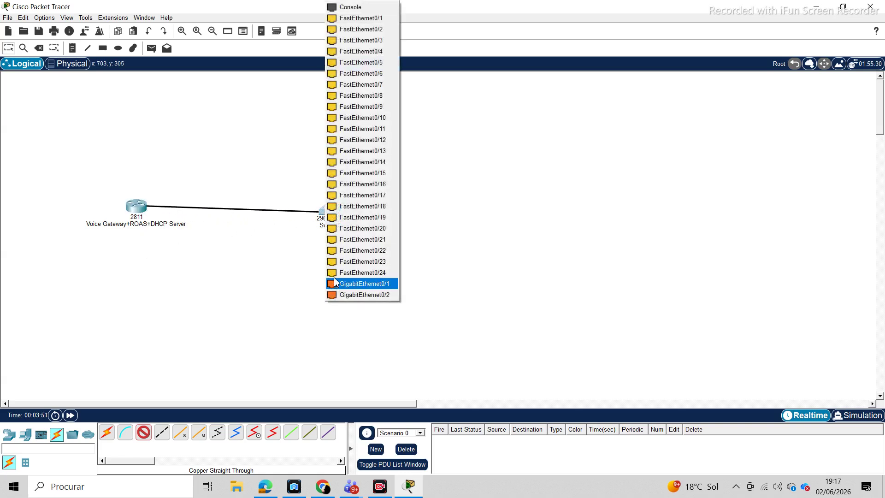
left_click(334, 271)
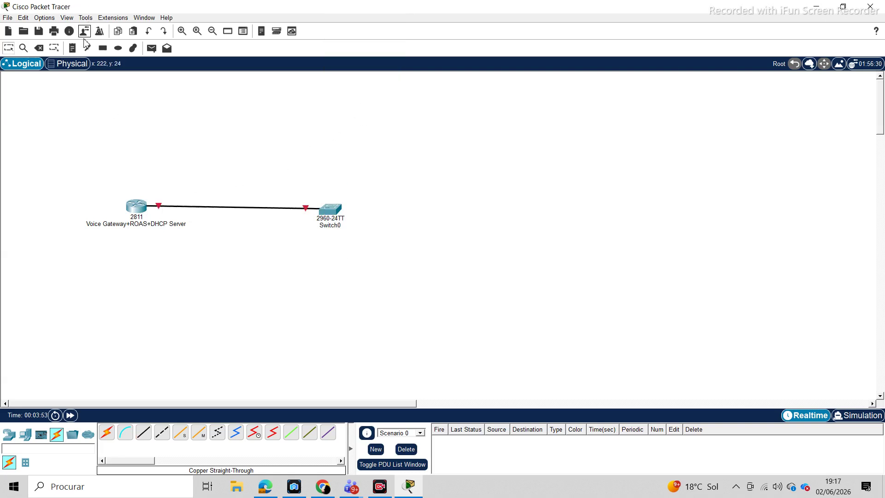
Step: Add a text note f0/0 and place it above the router end of the link
left_click(72, 48)
left_click(113, 102)
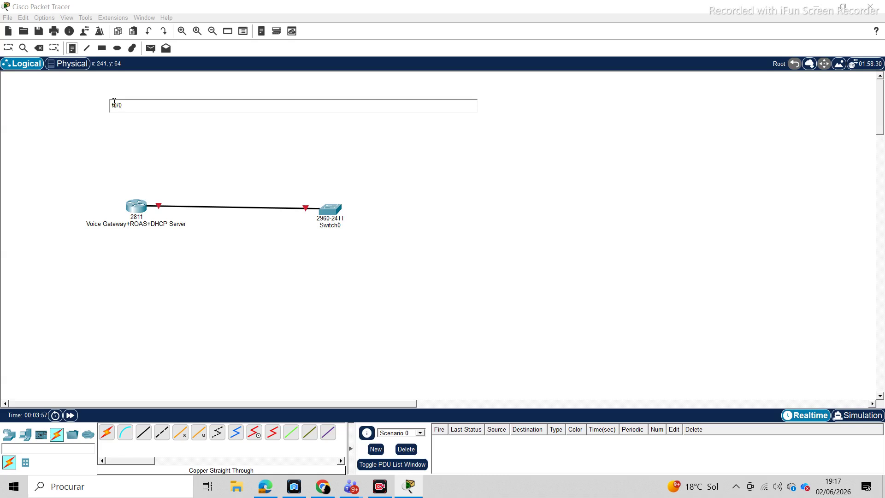
left_click(9, 49)
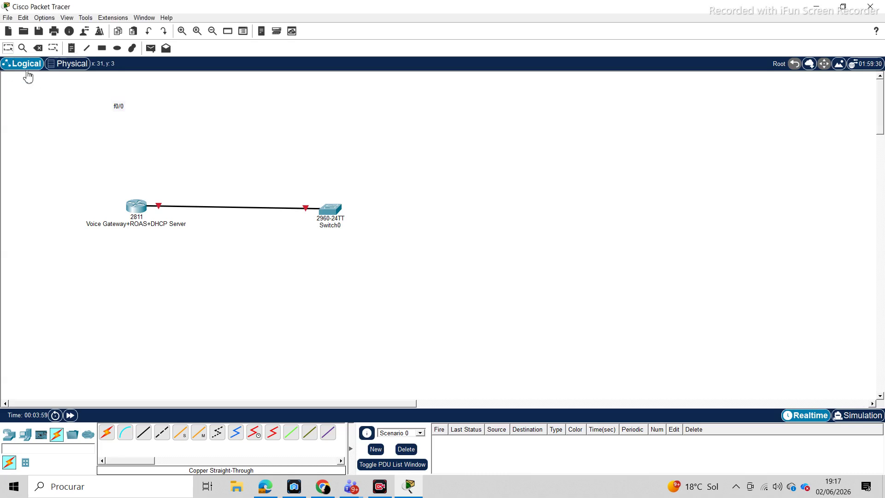
left_click_drag(114, 104, 161, 197)
Step: Add a text note f0/24 above the switch end of the link and nudge the router to straighten the cable
left_click(72, 51)
left_click(105, 111)
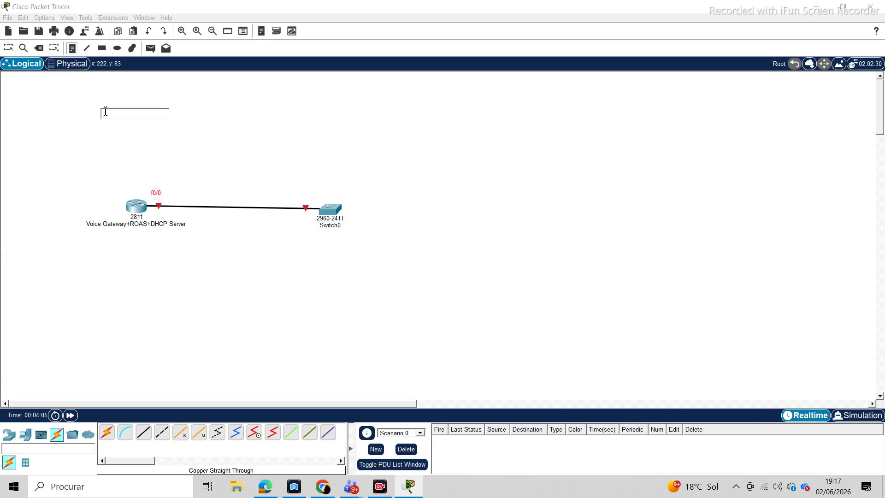
type("g")
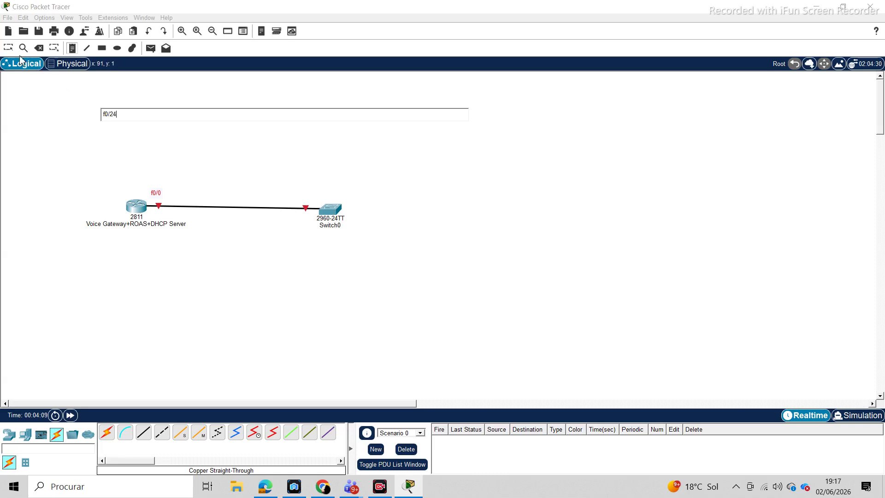
left_click(8, 48)
left_click_drag(114, 119, 308, 202)
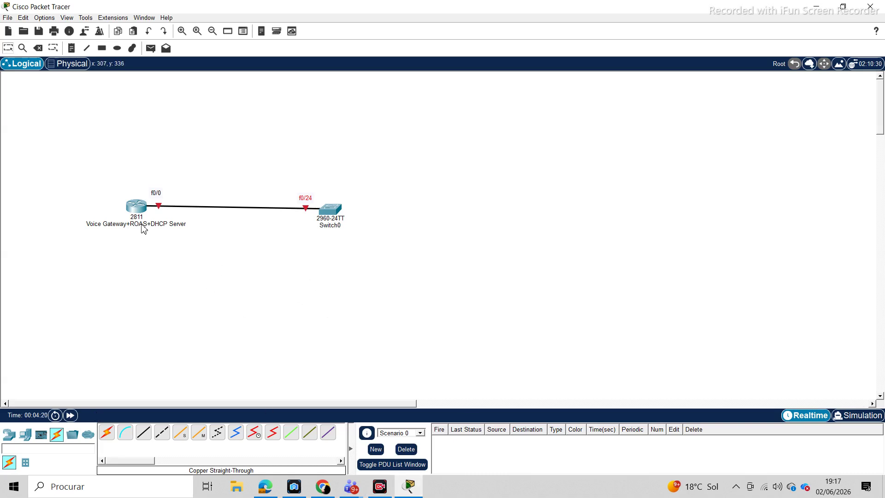
left_click_drag(138, 205, 141, 208)
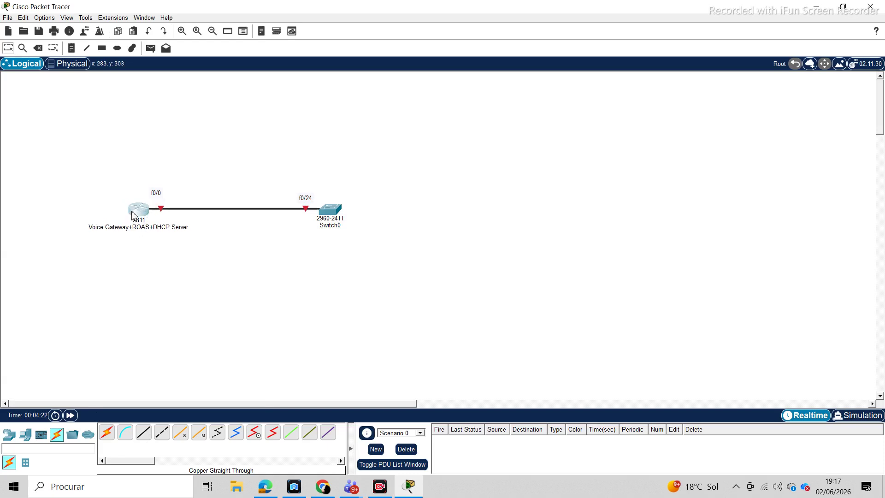
left_click(132, 211)
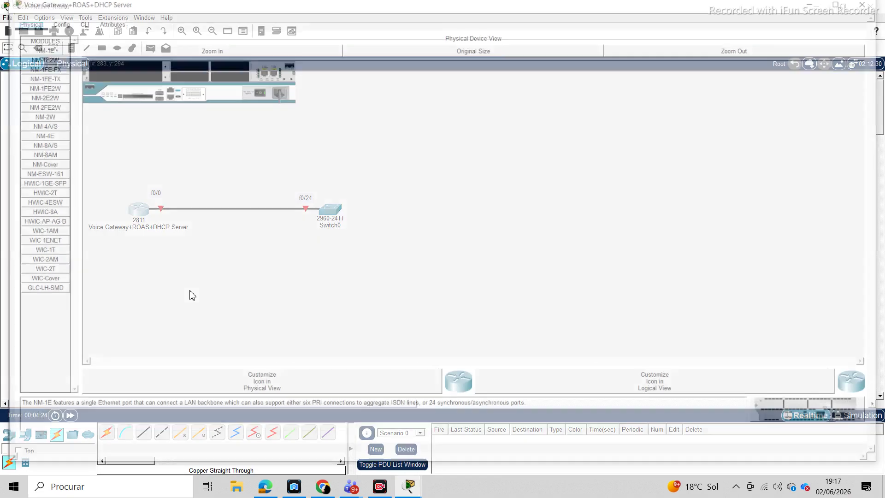
double_click(870, 8)
left_click(480, 257)
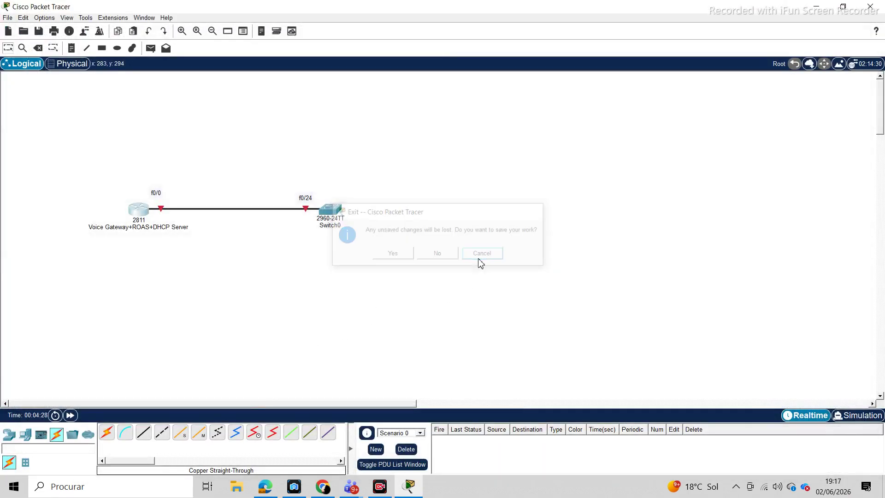
Step: Add two PCs side by side below the switch
left_click(10, 438)
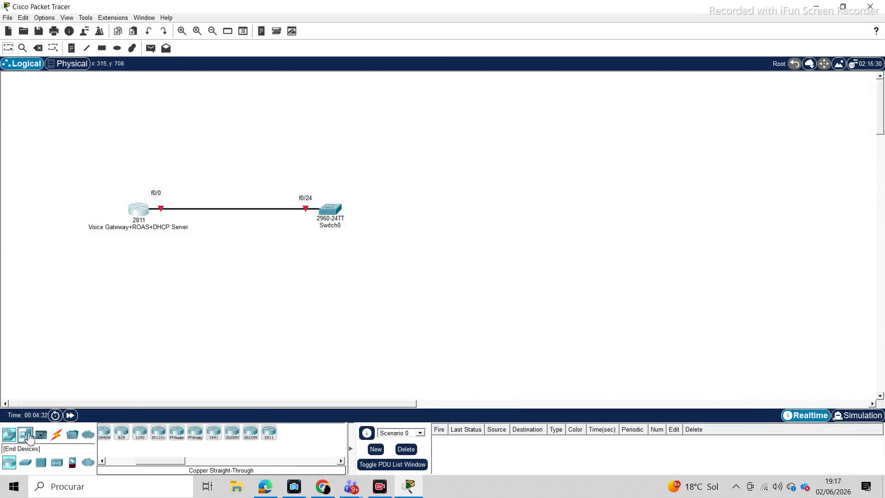
left_click(28, 437)
left_click_drag(107, 433, 320, 304)
left_click(106, 433)
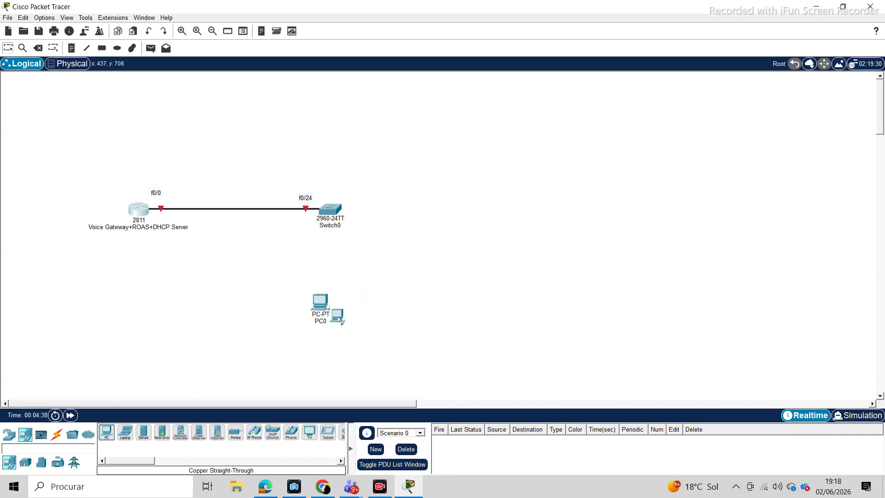
left_click(357, 304)
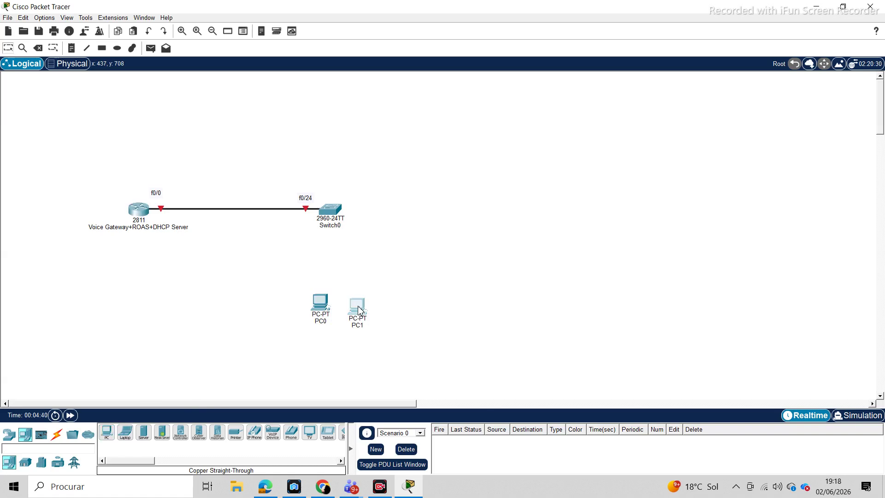
left_click_drag(361, 305, 360, 305)
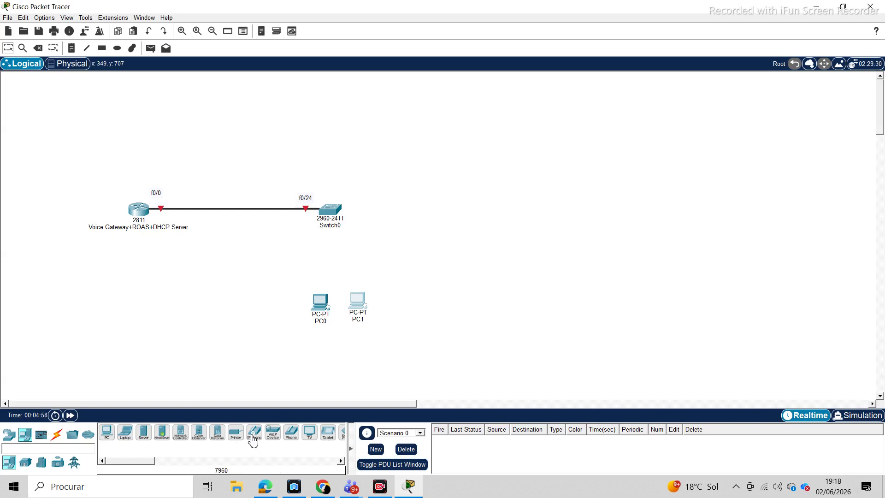
Step: Add two 7960 IP phones, one above the other, to the right of the switch and open the upper phone's device window
left_click_drag(255, 435, 530, 172)
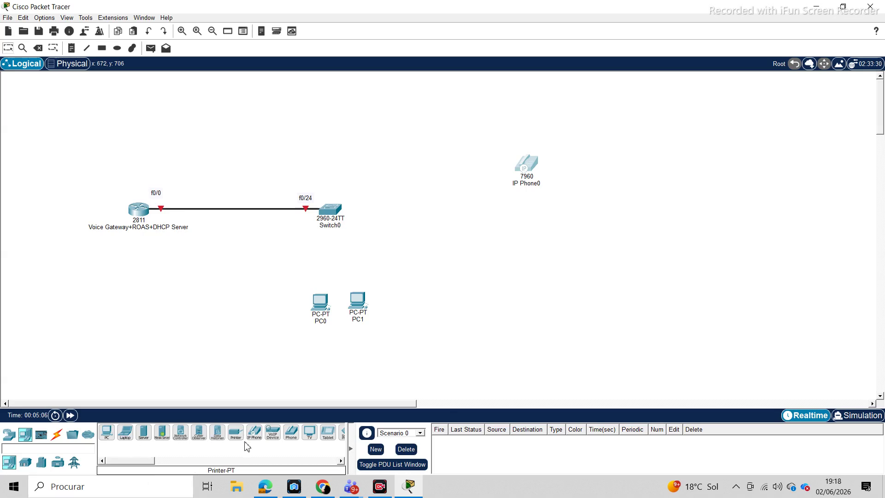
left_click_drag(254, 433, 512, 229)
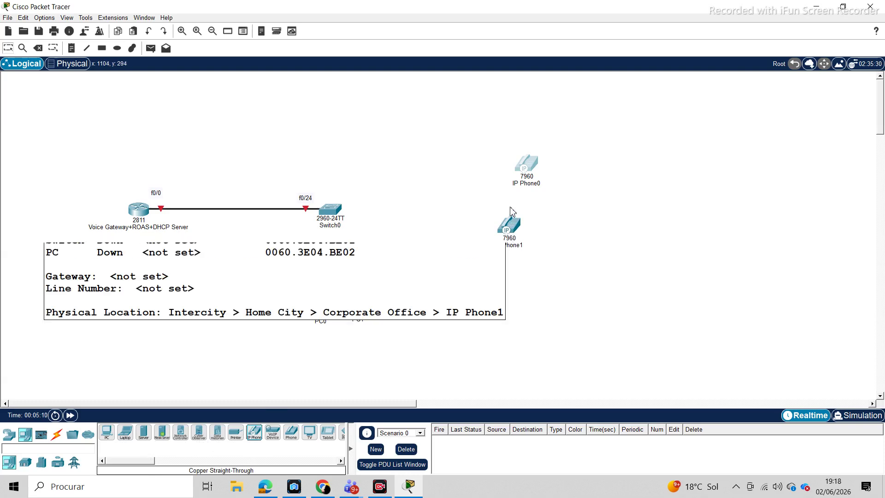
left_click(531, 167)
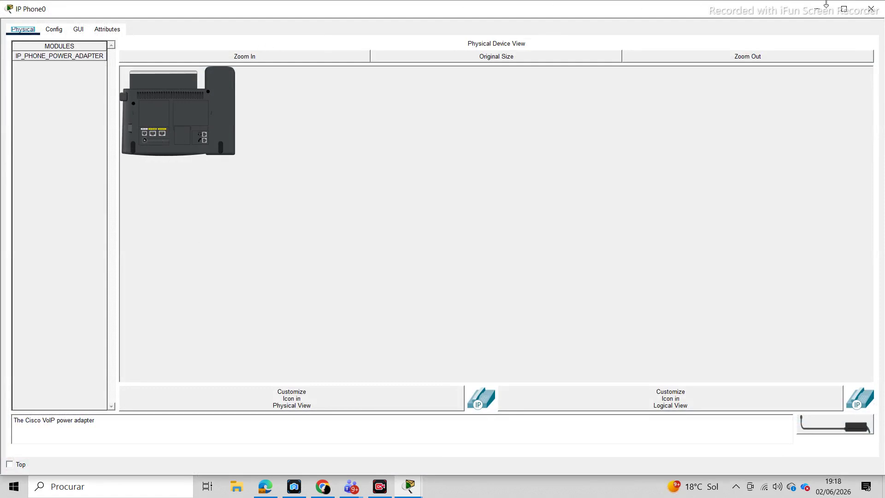
Step: Return from the phone's device window to the topology, keep the program open and nudge the lower IP phone slightly
left_click(871, 9)
left_click(871, 6)
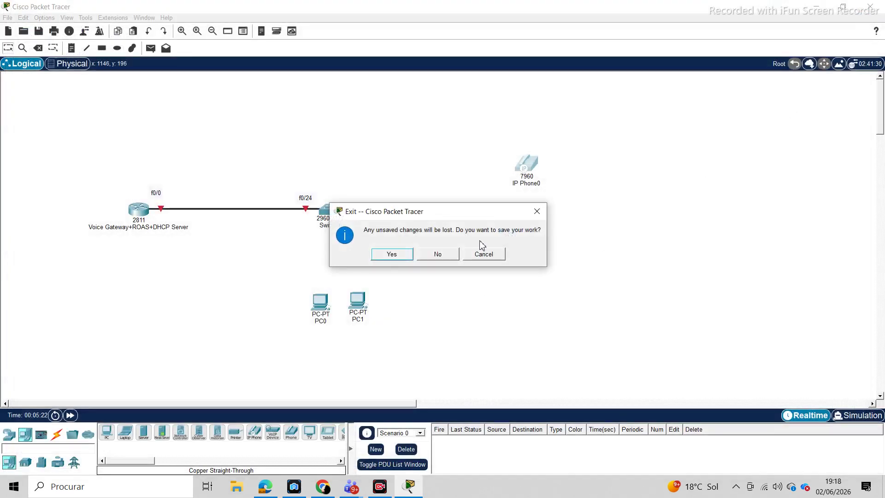
left_click(486, 258)
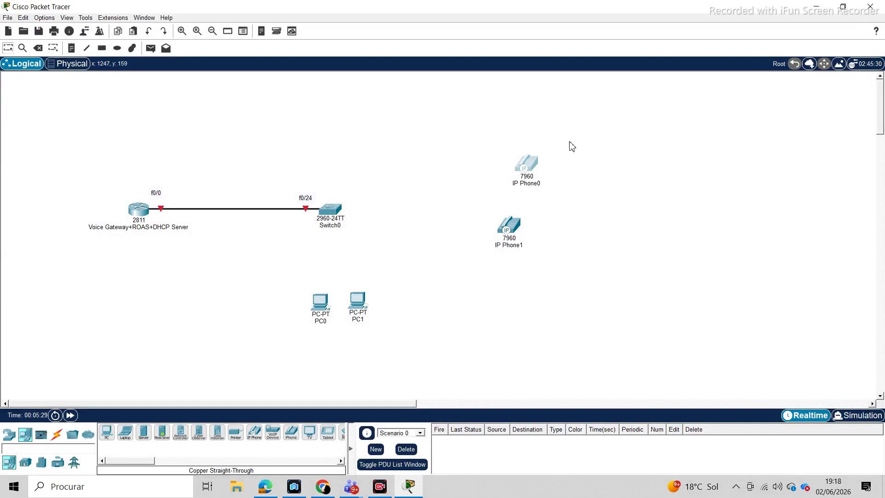
mouse_move(509, 230)
left_mouse_down()
mouse_move(521, 218)
mouse_move(511, 227)
left_mouse_up()
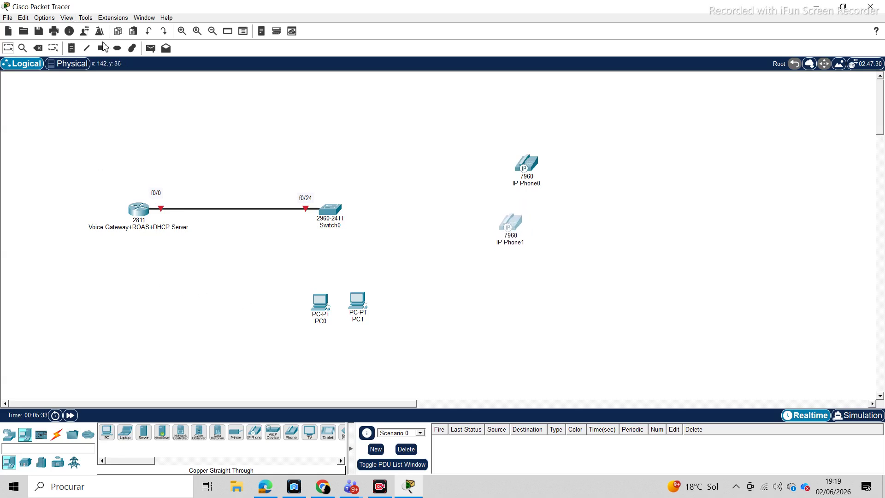
Step: Draw an ellipse with a lime green fill around the two PCs
left_click(118, 49)
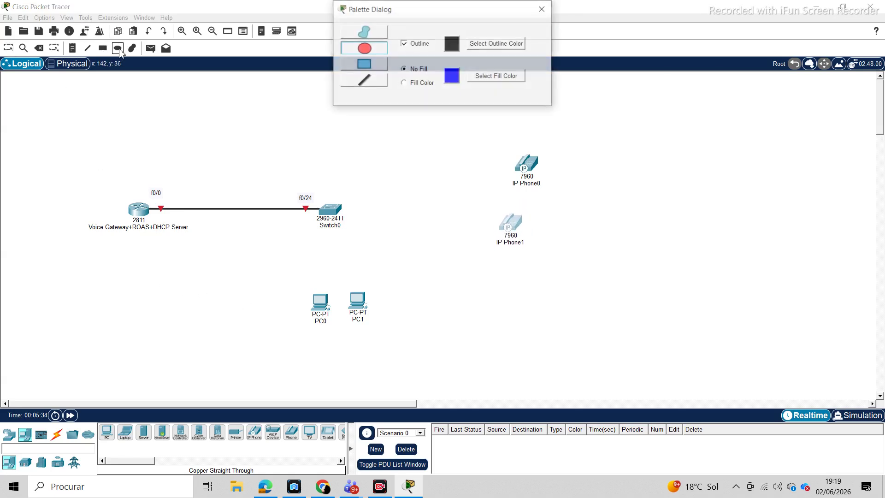
left_click(405, 83)
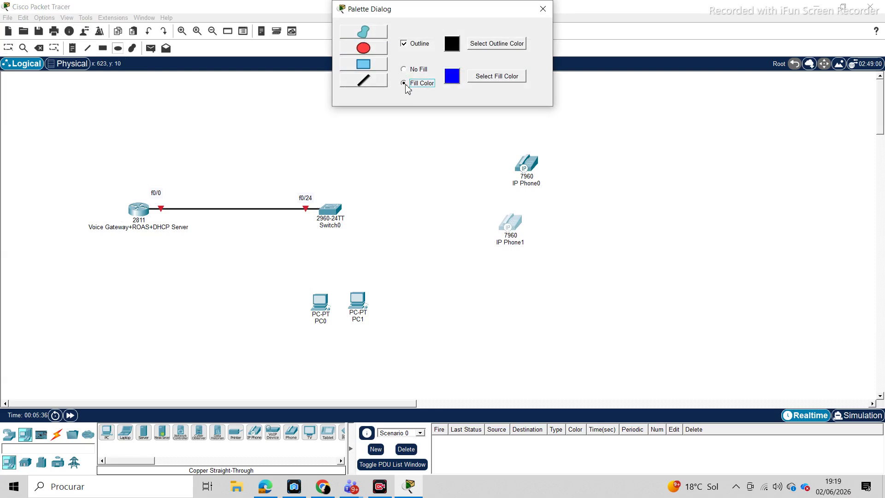
left_click(502, 77)
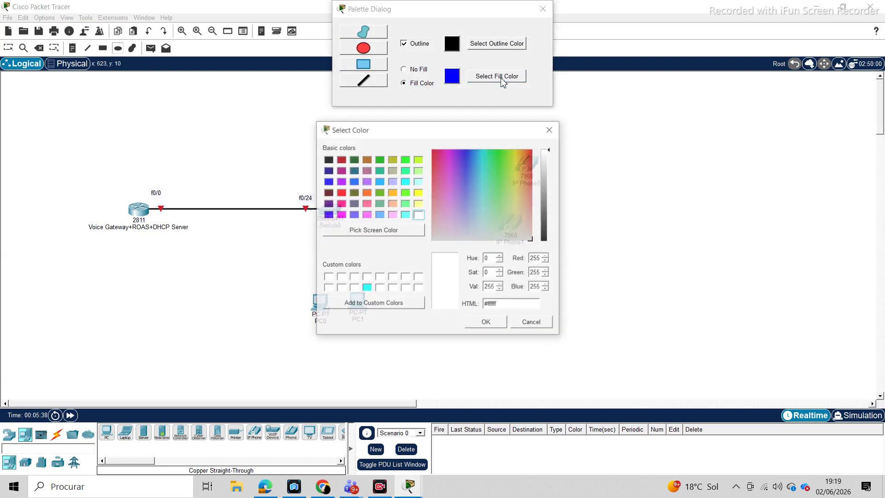
left_click(419, 160)
left_click(486, 323)
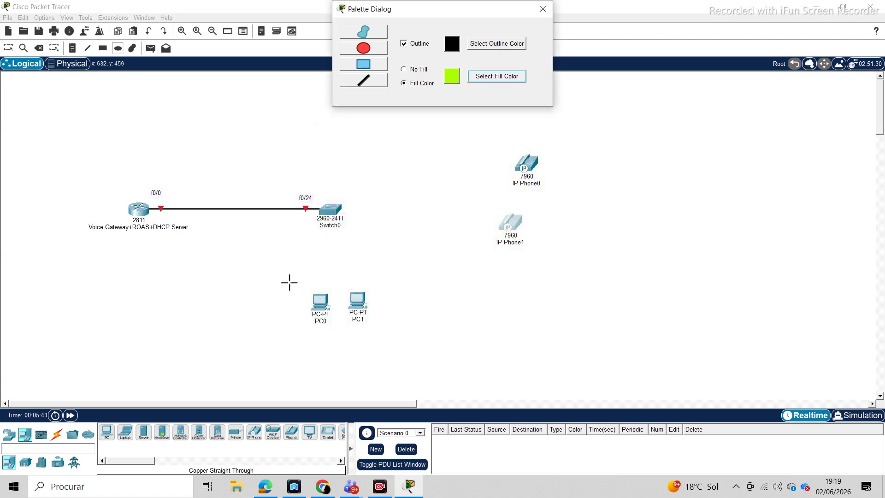
mouse_move(281, 275)
left_mouse_down()
mouse_move(390, 326)
mouse_move(389, 353)
left_mouse_up()
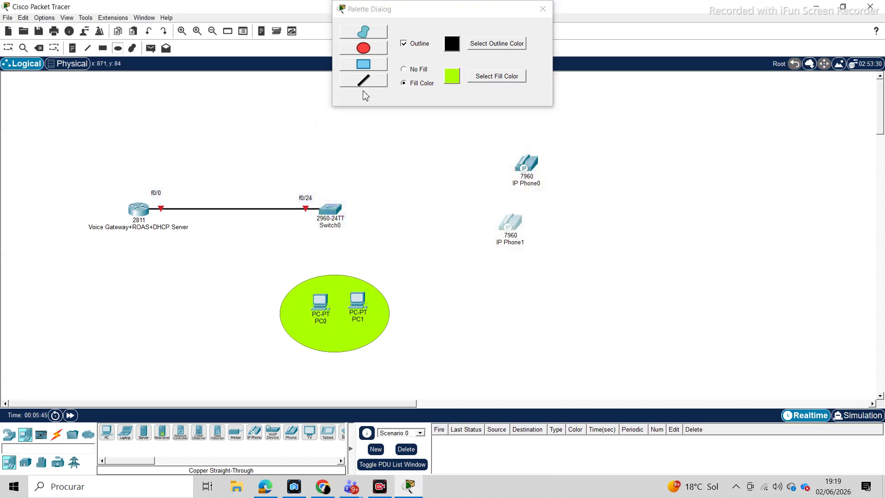
Step: Draw a second ellipse with a light cyan fill around the two IP phones and close the drawing palette
left_click(498, 76)
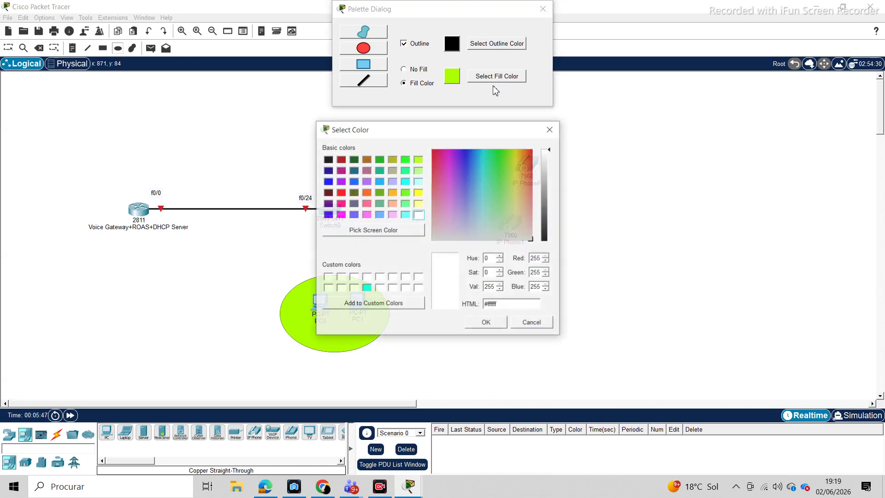
left_click(406, 216)
left_click(487, 323)
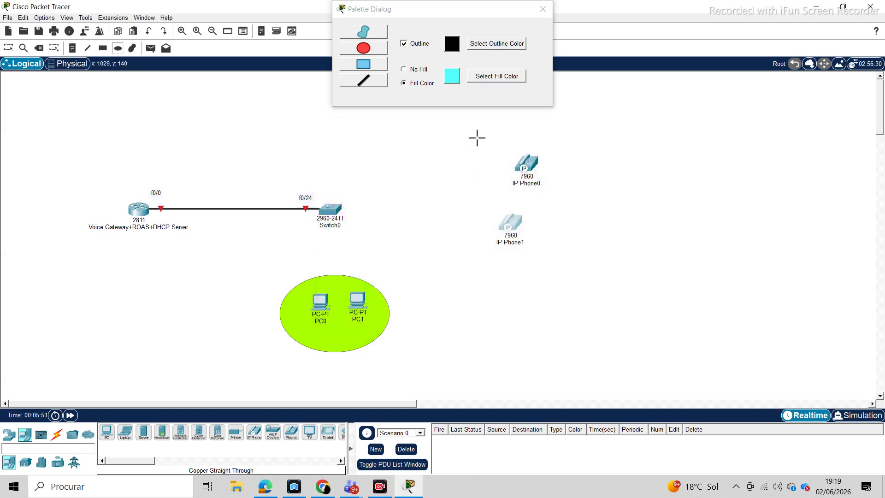
mouse_move(465, 132)
left_mouse_down()
mouse_move(560, 201)
mouse_move(559, 276)
left_mouse_up()
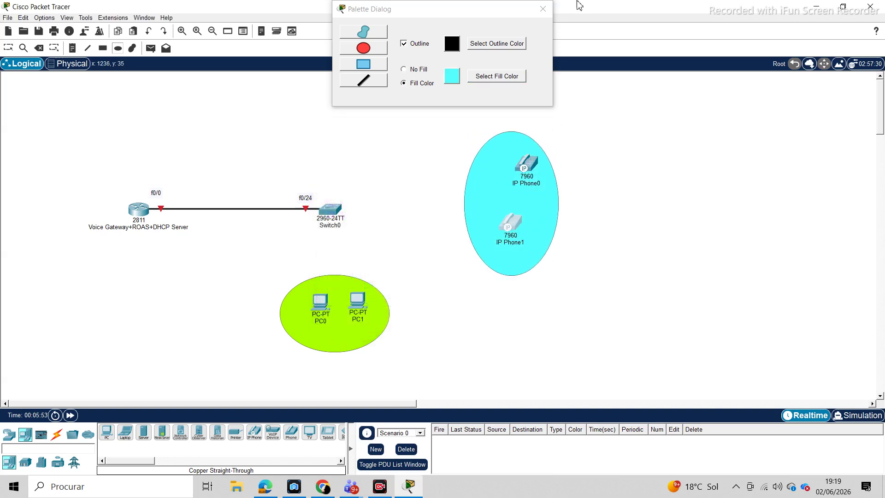
left_click(543, 8)
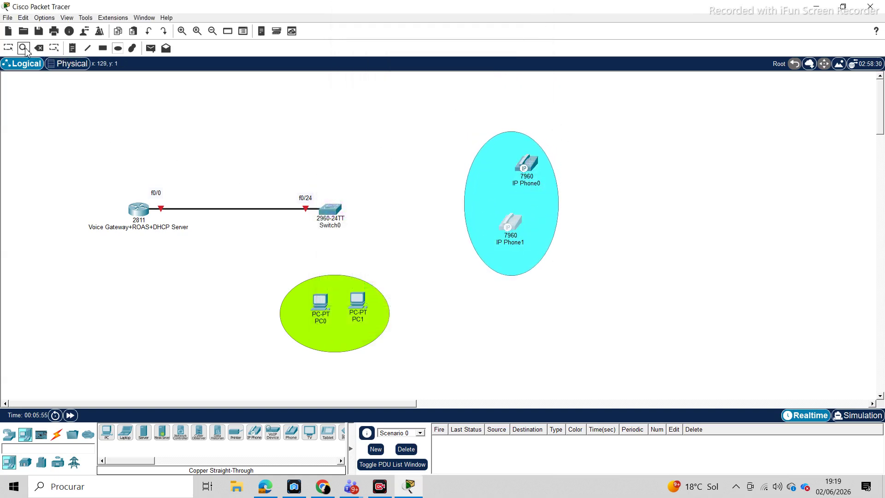
Step: Add a three-line note above the router reading VLAN 20 - Dados, Portas f0/1-2, Rede 192.168.20.0/24
left_click(73, 49)
left_click(167, 93)
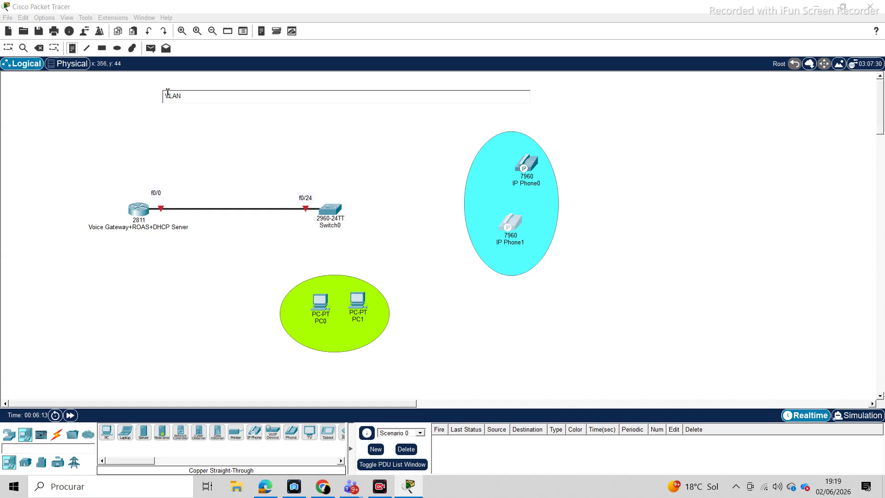
type("2")
type("0 - Dado")
type("s")
type("tas")
type(" f0/1-2")
type("192")
type(".168")
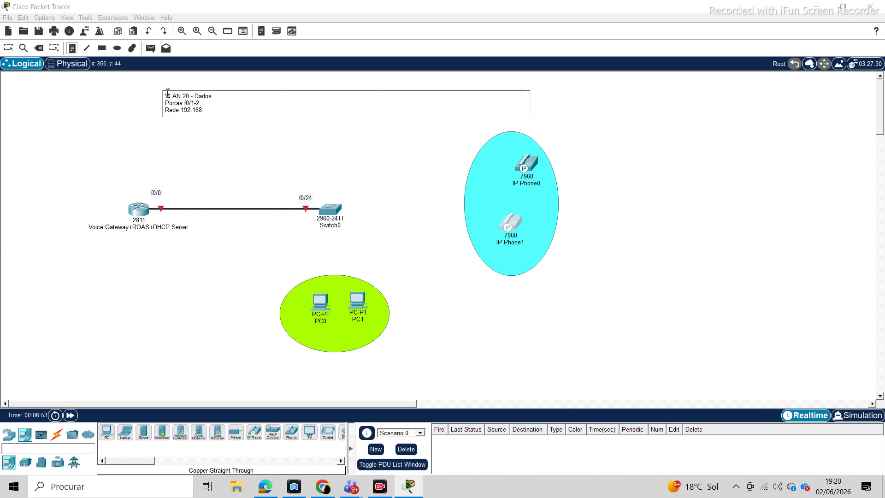
type(".20.0")
type(" 2")
left_click(172, 119)
Step: Duplicate the VLAN 20 note and place the copy at the lower edge of the green PC ellipse
double_click(186, 106)
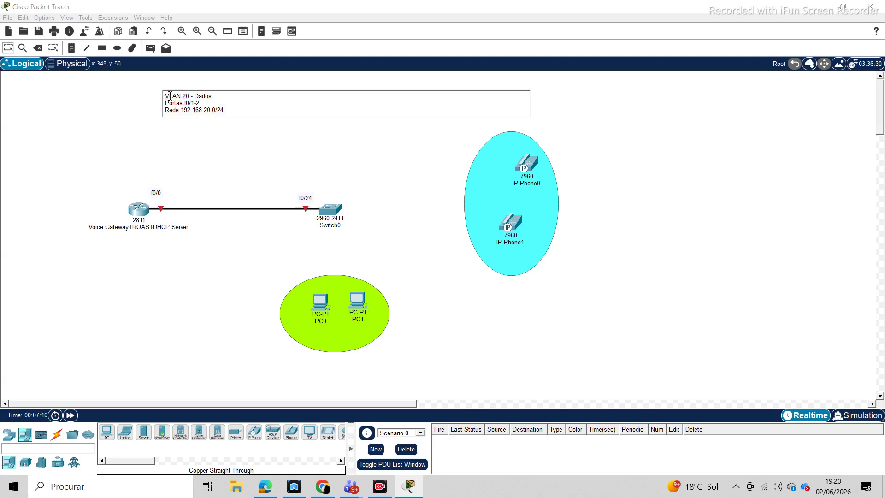
left_click(136, 107)
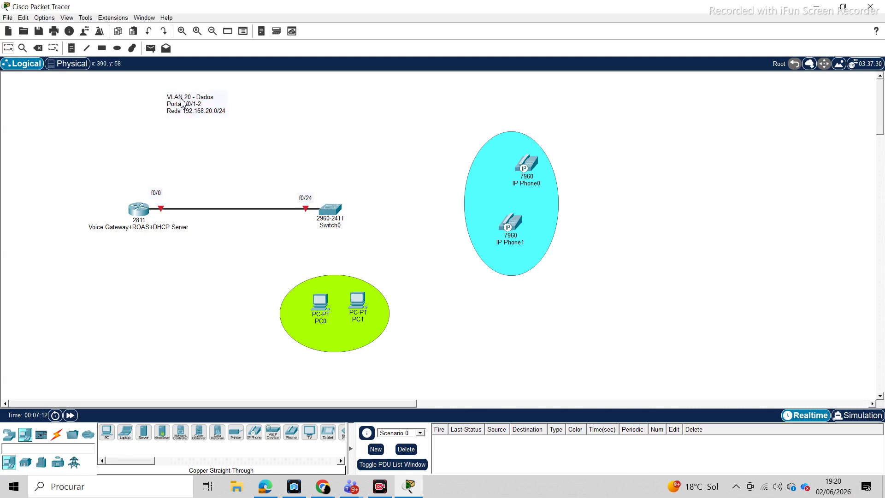
double_click(175, 97)
left_click(167, 97)
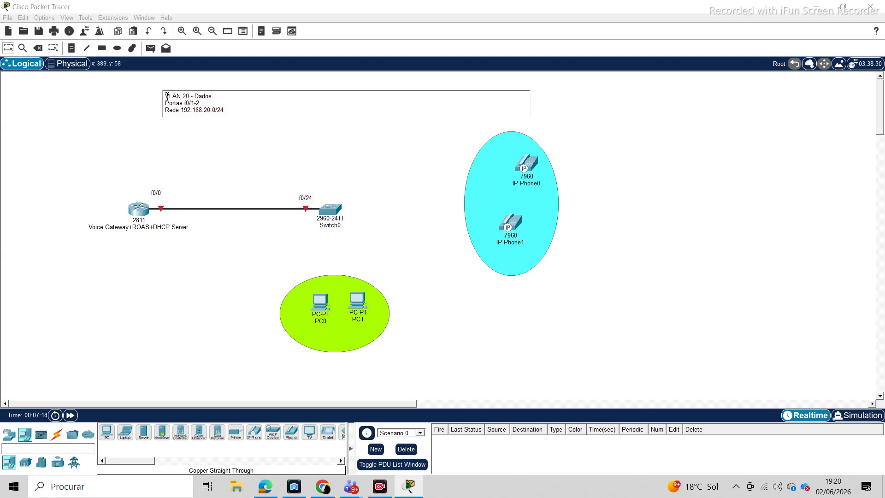
left_click_drag(167, 97, 226, 110)
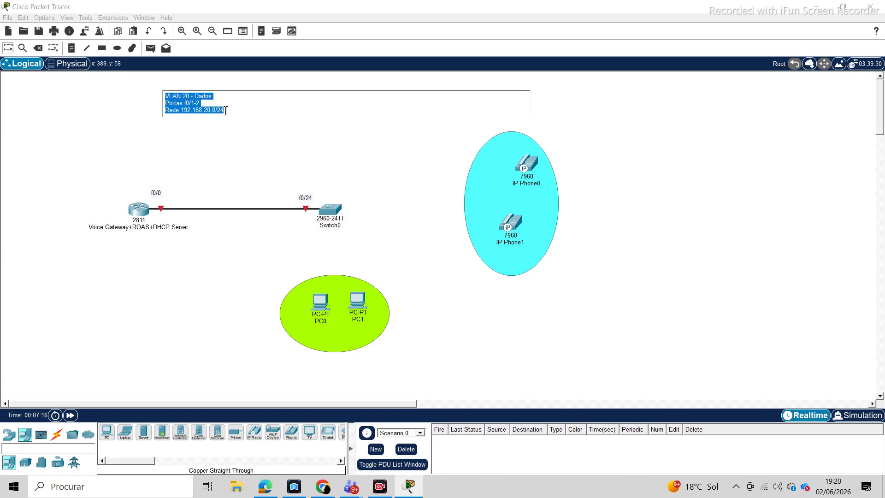
left_click(118, 31)
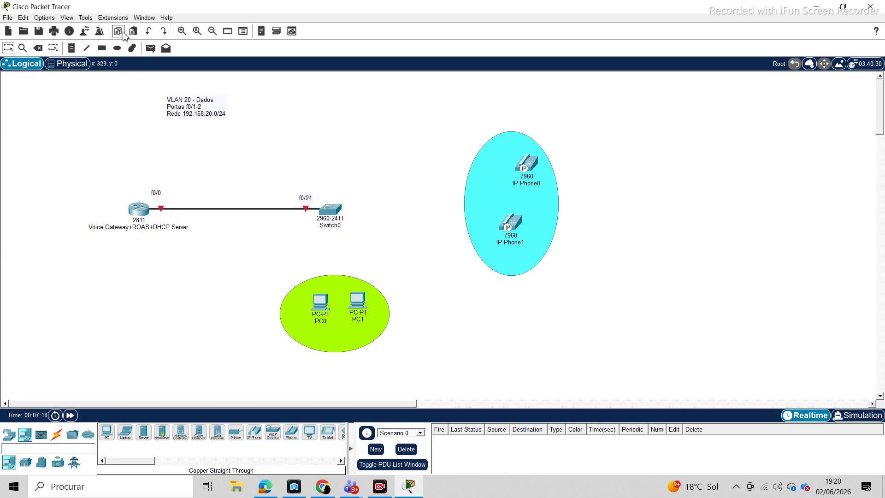
left_click(133, 31)
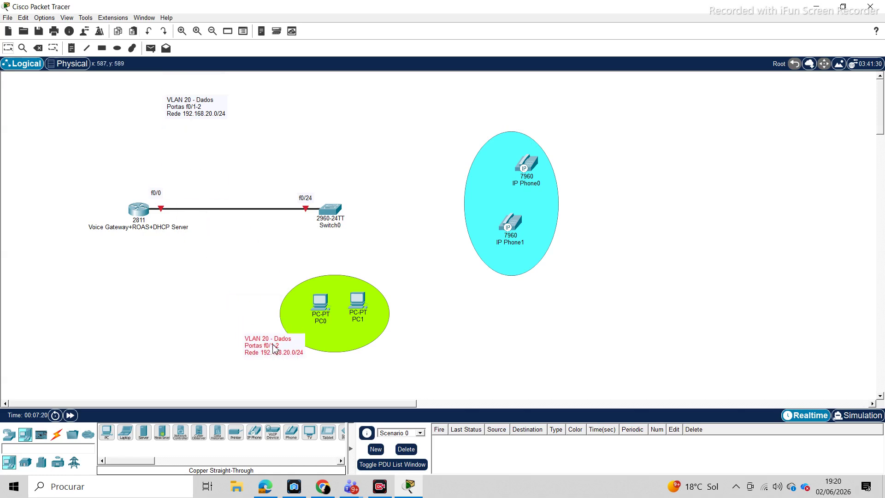
left_click(277, 349)
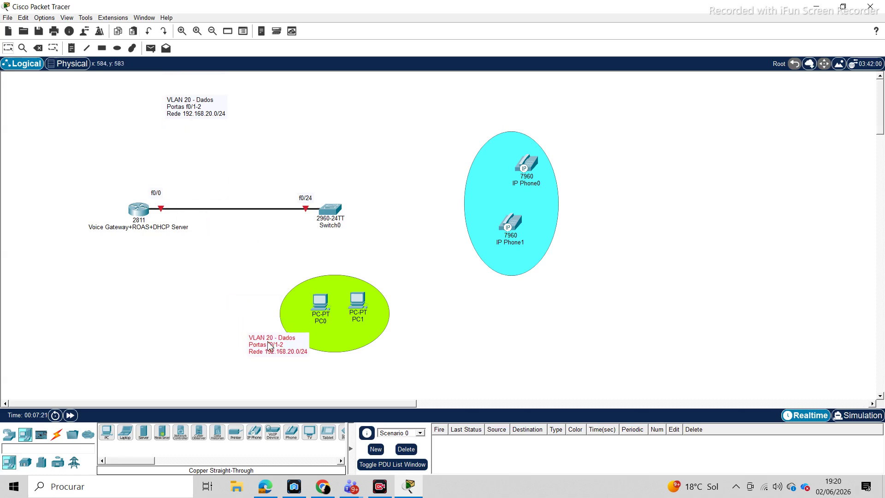
Step: Change the original note to VLAN 10 - Voz, Portas f0/10-11, Rede 192.168.10.0/24 and move it below the IP phones
double_click(183, 103)
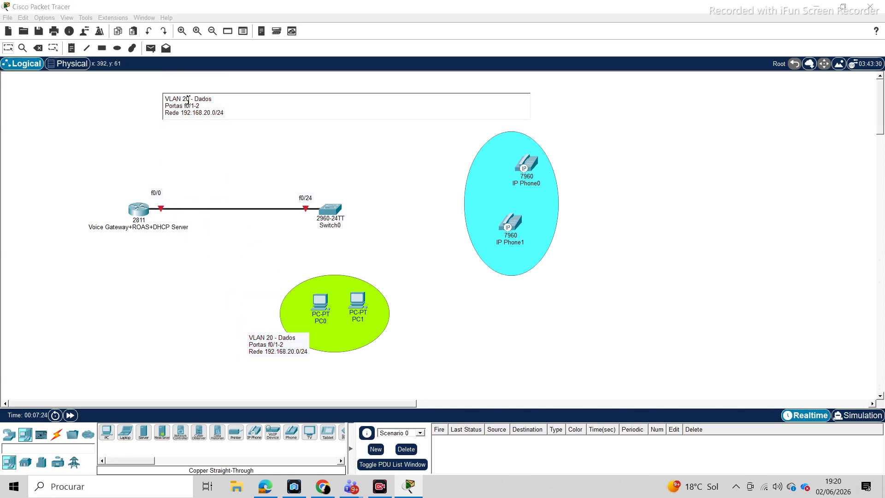
key("BackSpace")
type("1")
key("BackSpace")
key("BackSpace")
key("BackSpace")
key("BackSpace")
key("BackSpace")
type("V")
type("0")
left_click(218, 105)
type("11")
key("BackSpace")
type("1")
left_click(225, 145)
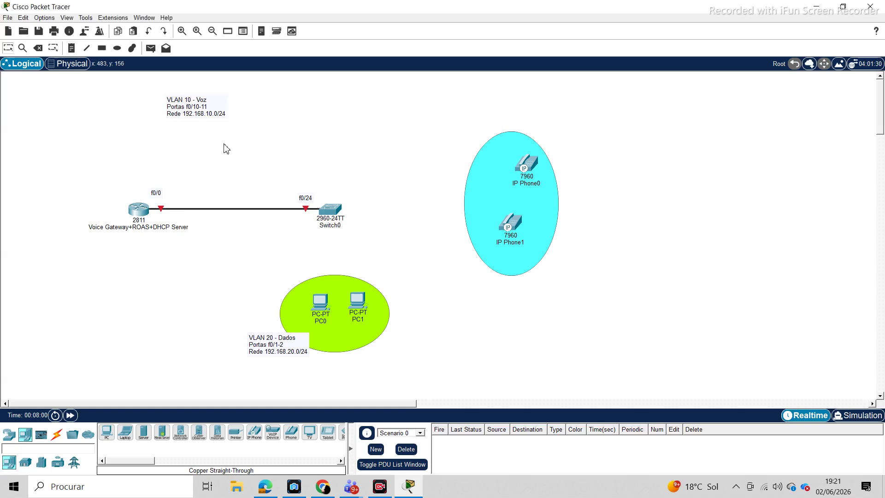
left_click_drag(191, 100, 522, 283)
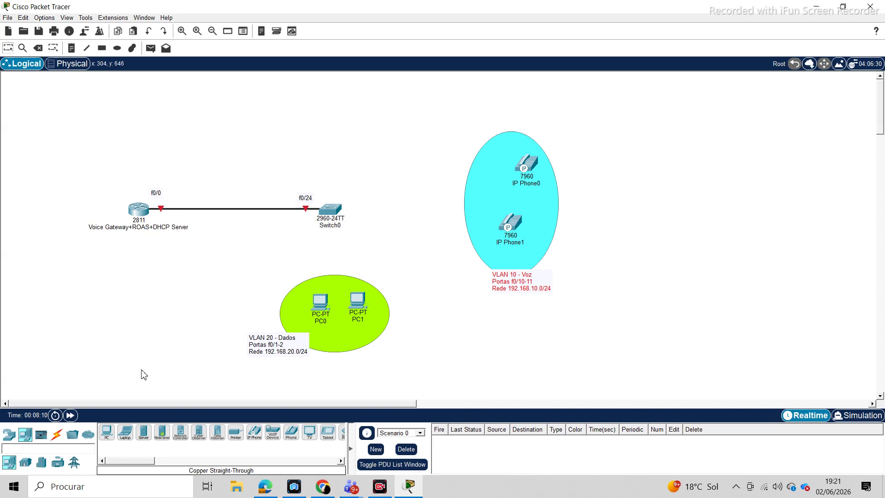
Step: Connect PC0's FastEthernet0 to the switch's FastEthernet0/1 with a copper straight-through cable
left_click(57, 434)
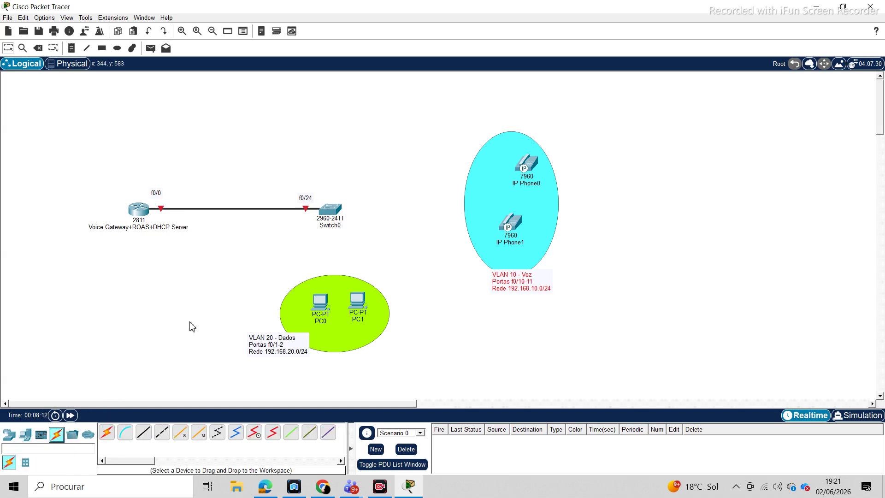
left_click(143, 439)
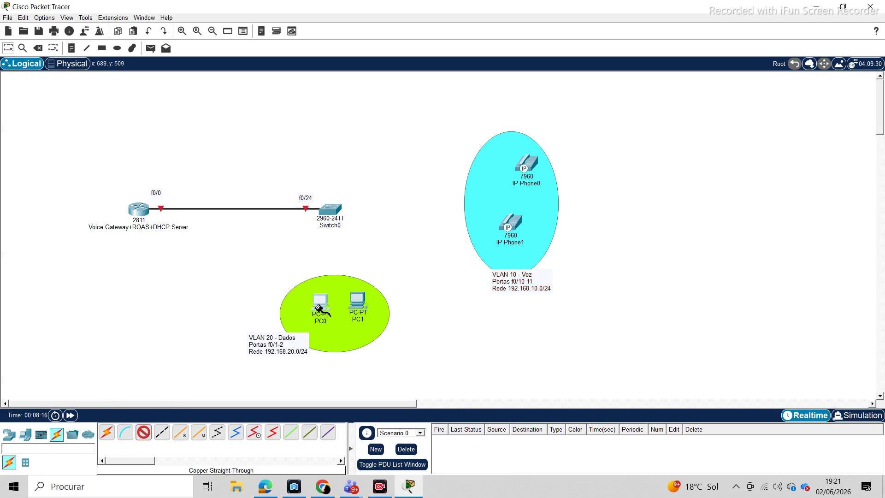
left_click(320, 307)
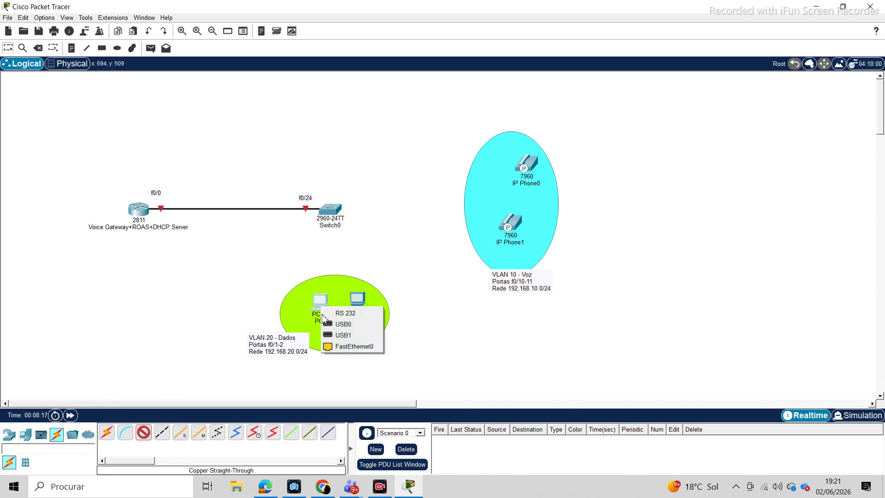
left_click(337, 347)
left_click(327, 213)
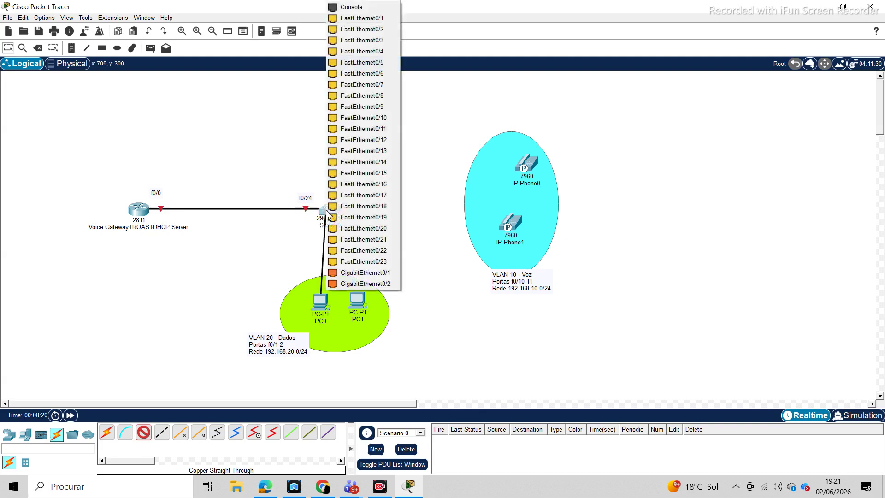
left_click(372, 20)
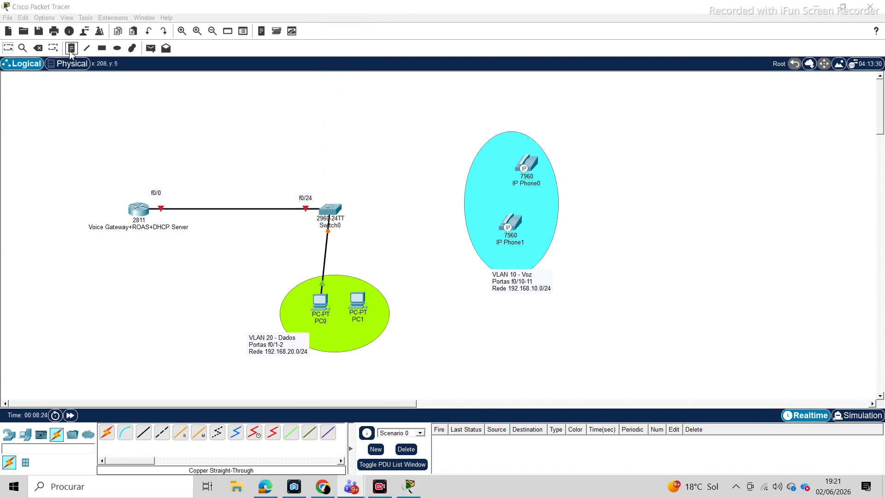
Step: Add a text note f0/1 and place it at the switch end of the PC0 link
left_click(114, 146)
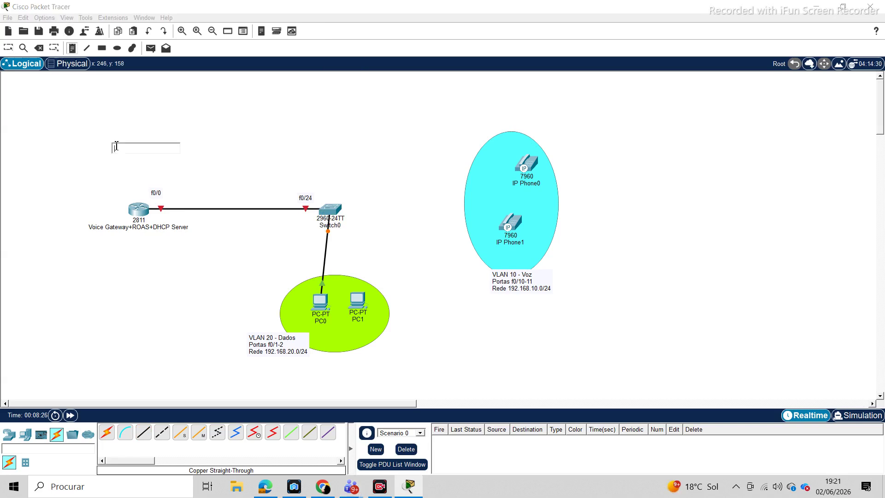
type("f0/1")
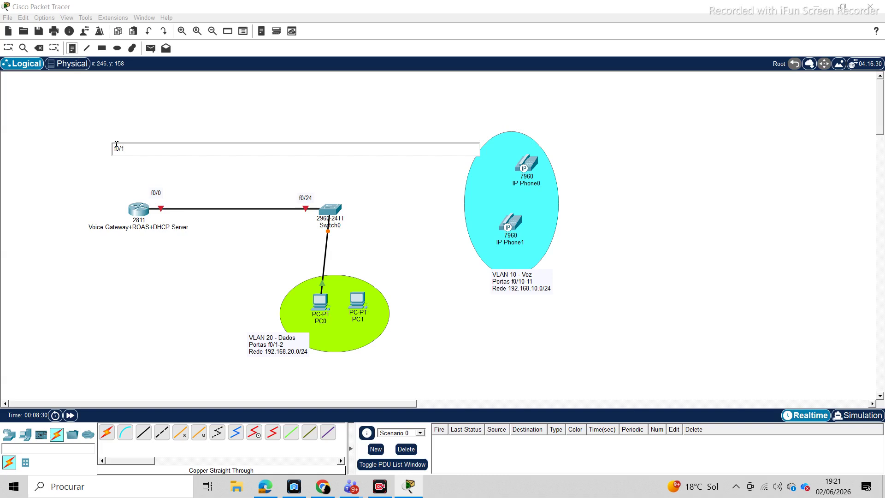
left_click(8, 48)
left_click_drag(118, 151, 326, 239)
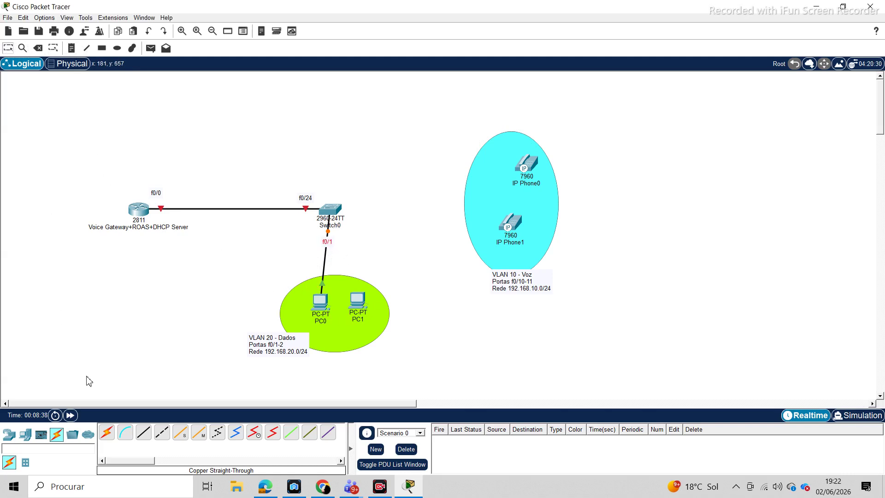
Step: Connect PC1 to the switch's FastEthernet0/2 with a copper straight-through cable
left_click(143, 432)
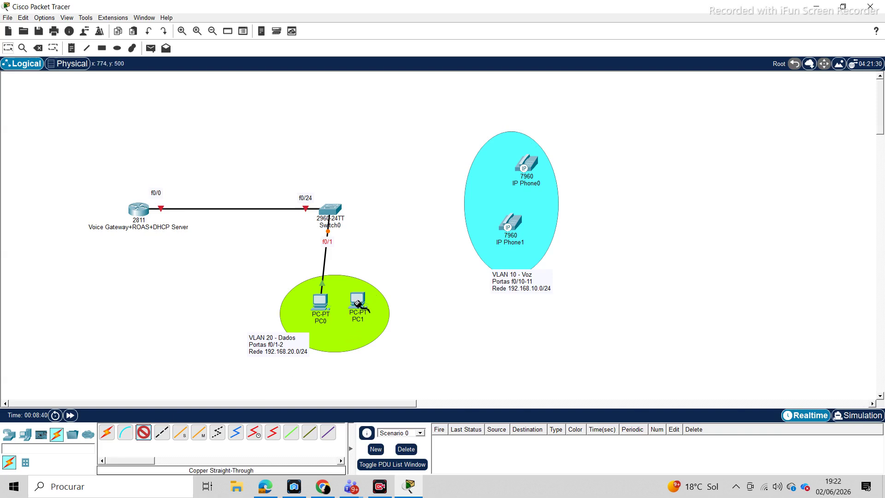
left_click(359, 304)
left_click(373, 346)
left_click(334, 212)
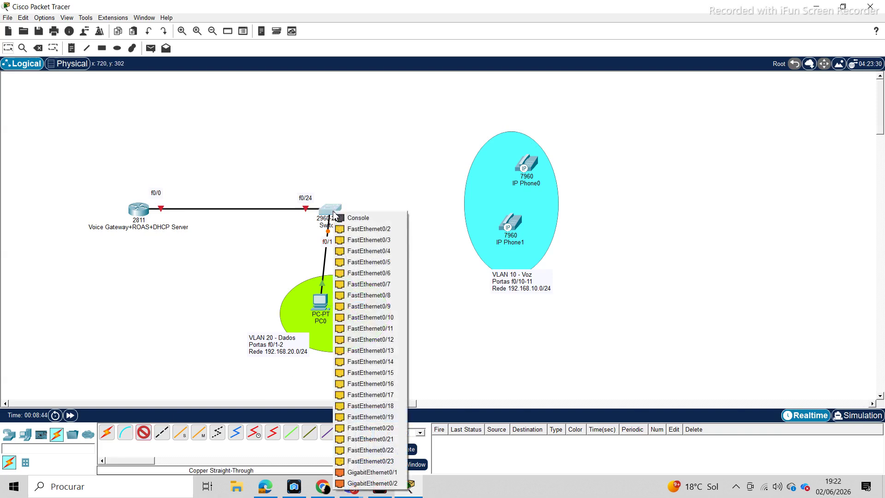
left_click(351, 229)
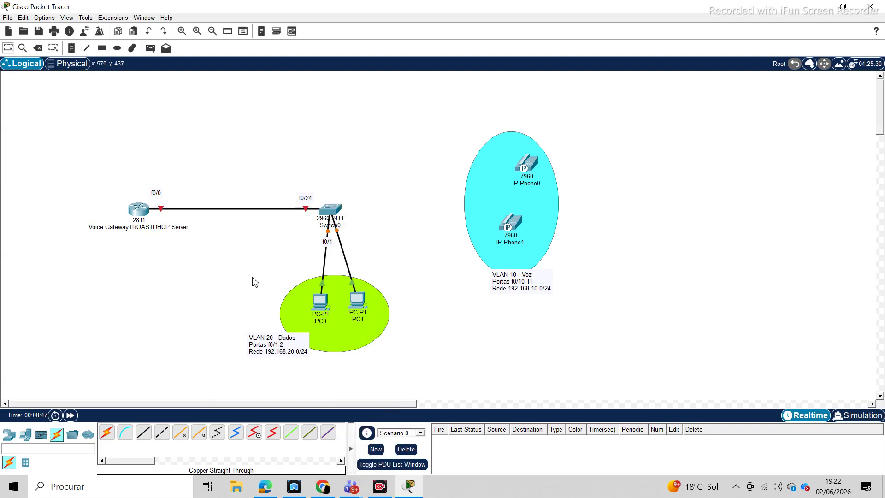
Step: Add a text note f0/2 and place it at the switch end of the PC1 link
left_click(71, 48)
left_click(69, 100)
type("f0/2")
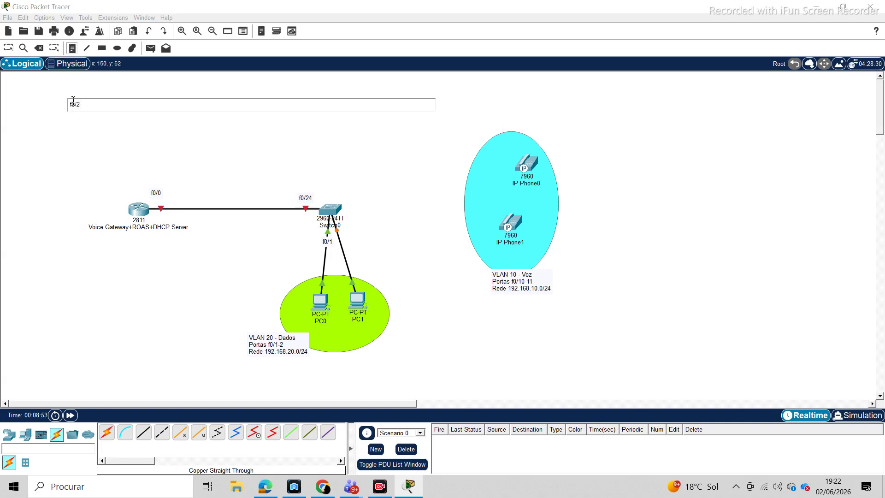
key("Escape")
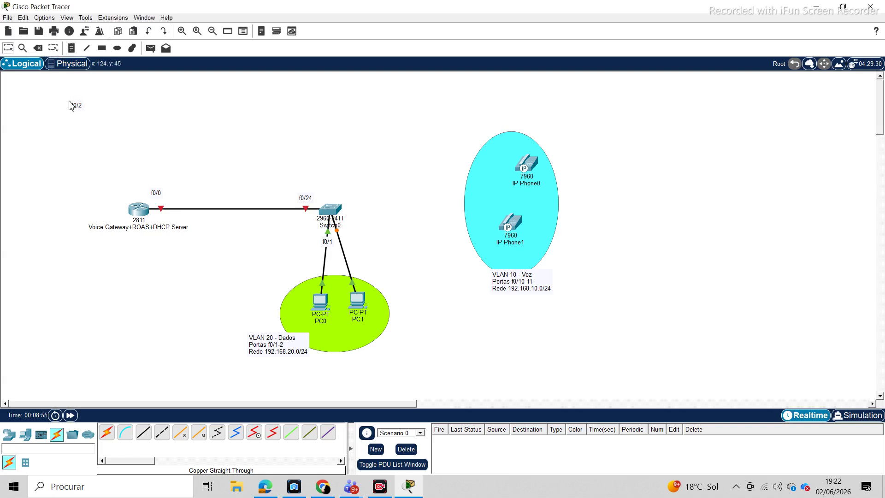
left_click_drag(79, 108, 341, 248)
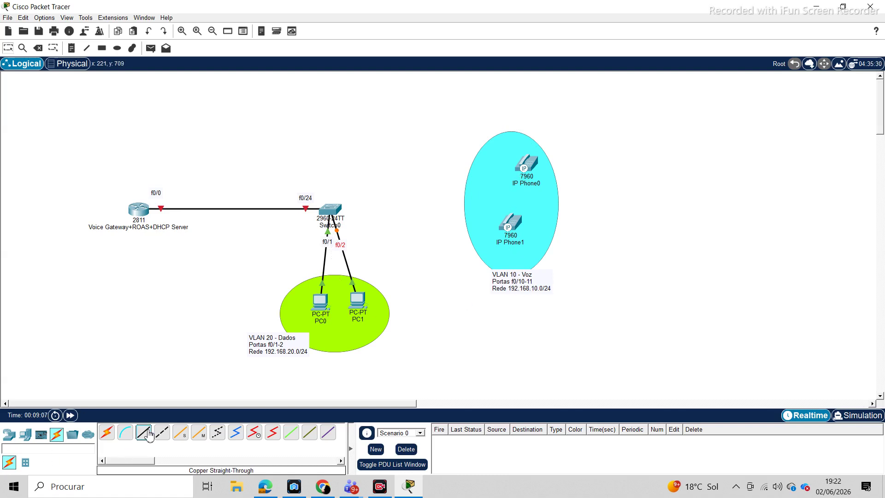
Step: Connect IP Phone0's Switch port to the switch's FastEthernet0/10 with a copper straight-through cable
left_click(144, 432)
left_click(533, 166)
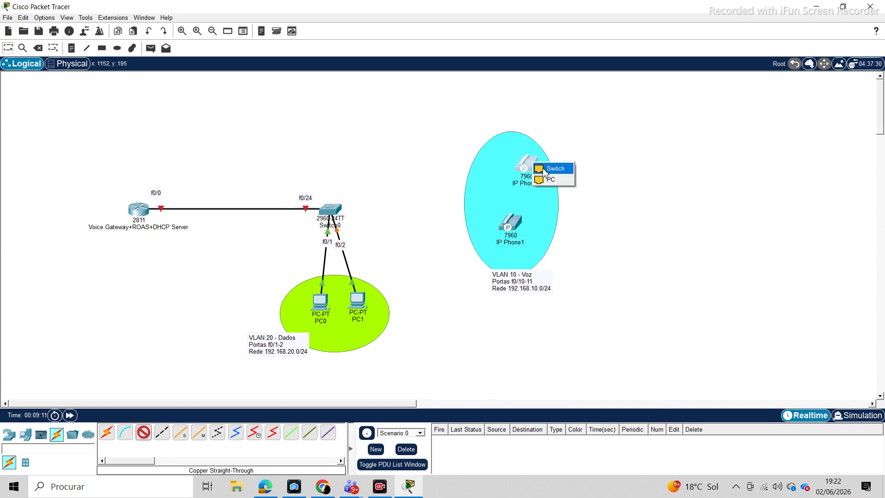
left_click(544, 172)
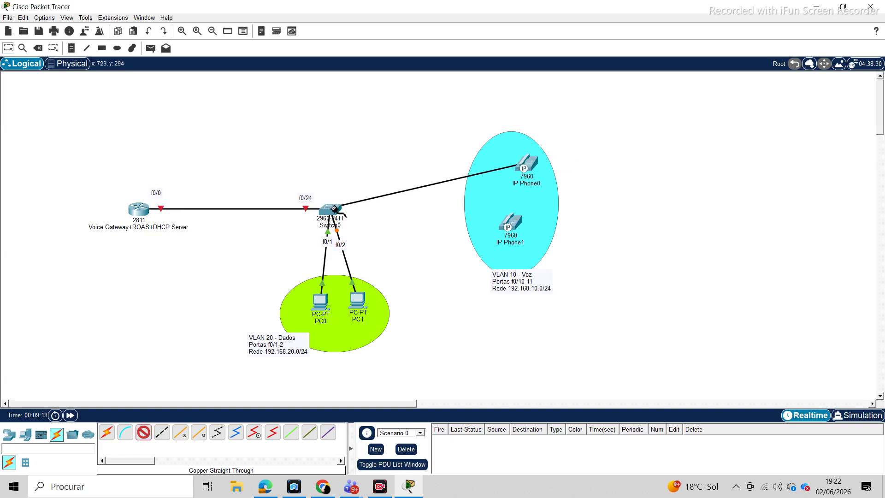
left_click(334, 208)
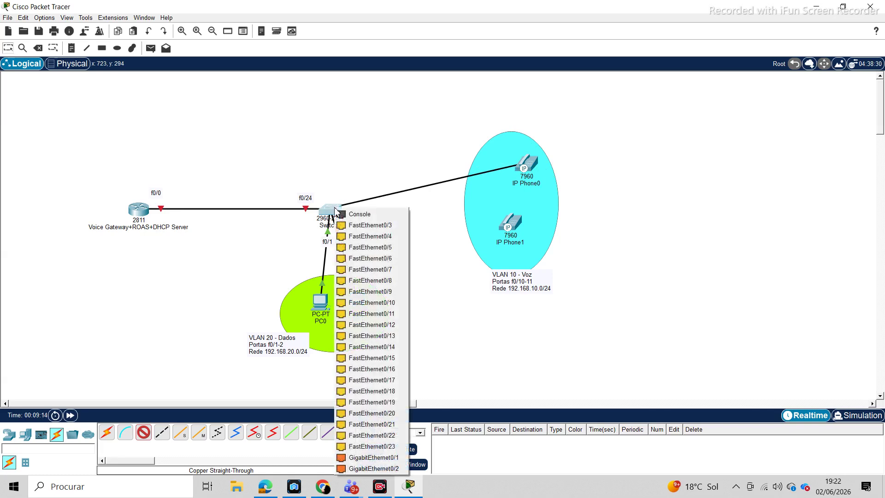
left_click(377, 303)
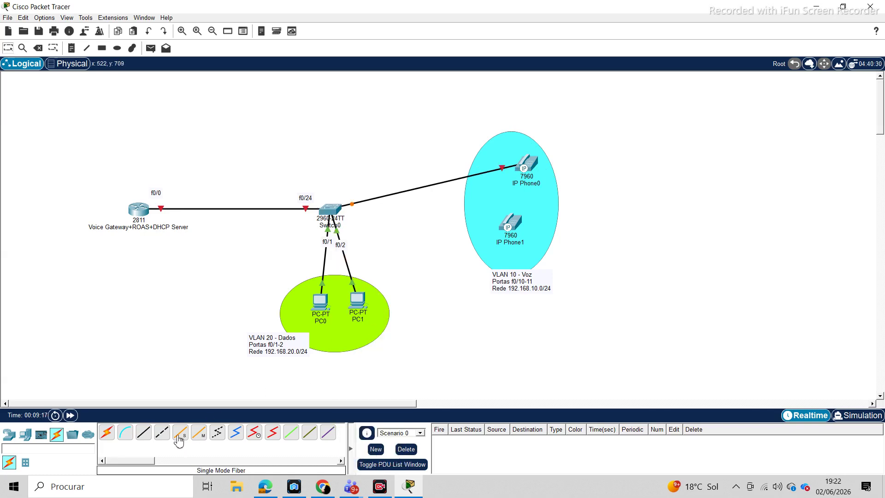
Step: Connect IP Phone1's Switch port to the switch's FastEthernet0/11 with a copper straight-through cable
left_click(144, 432)
left_click(516, 227)
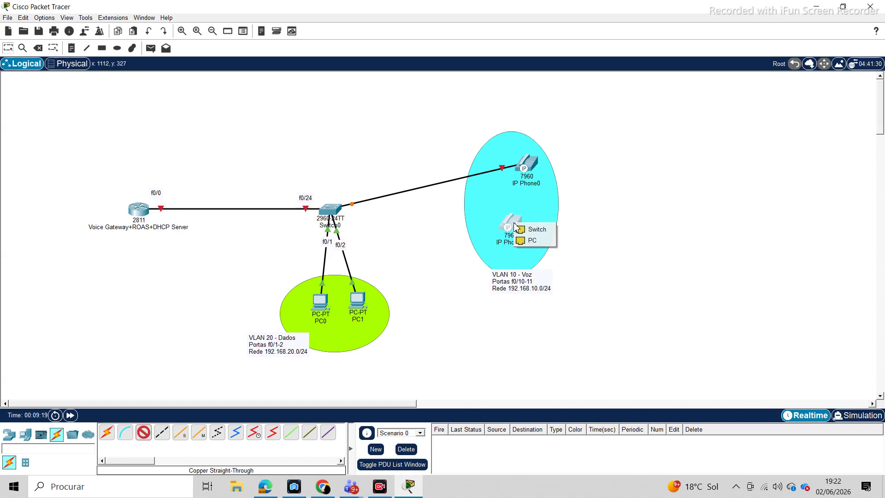
left_click(535, 229)
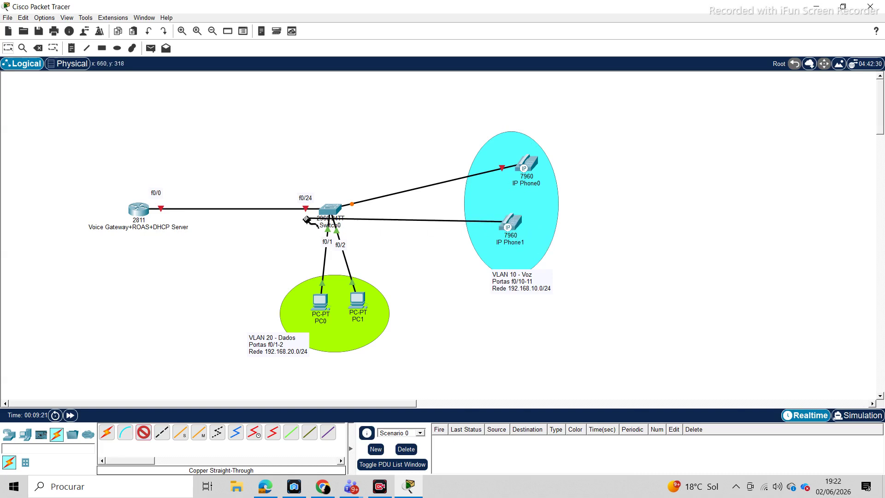
left_click(337, 214)
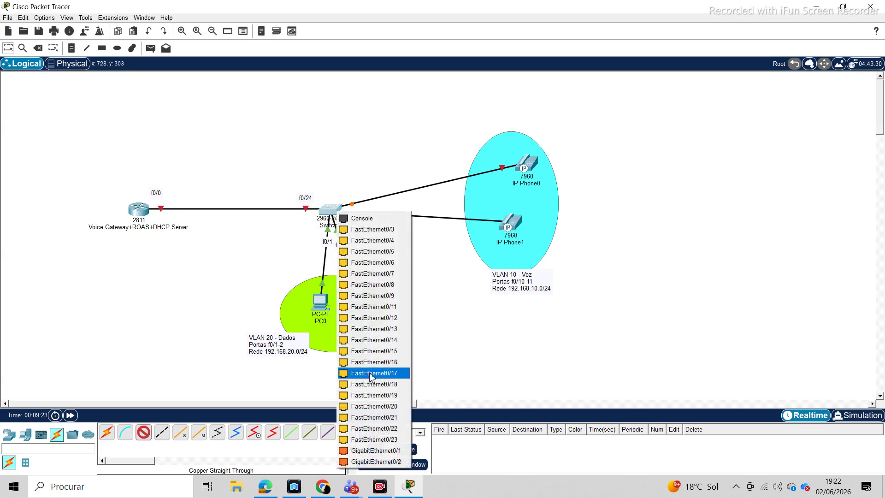
left_click(374, 307)
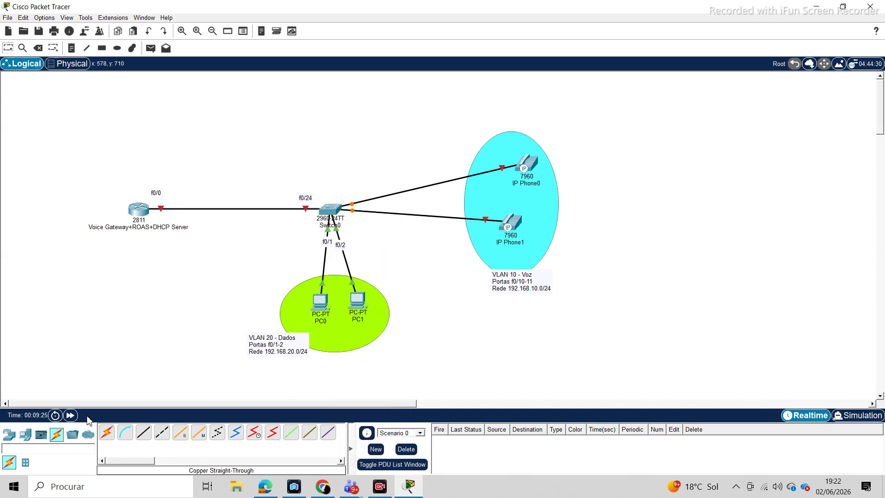
Step: Fast-forward the simulation time and check the link status of Switch0's ports
left_click(70, 415)
left_click(70, 415)
left_click(70, 416)
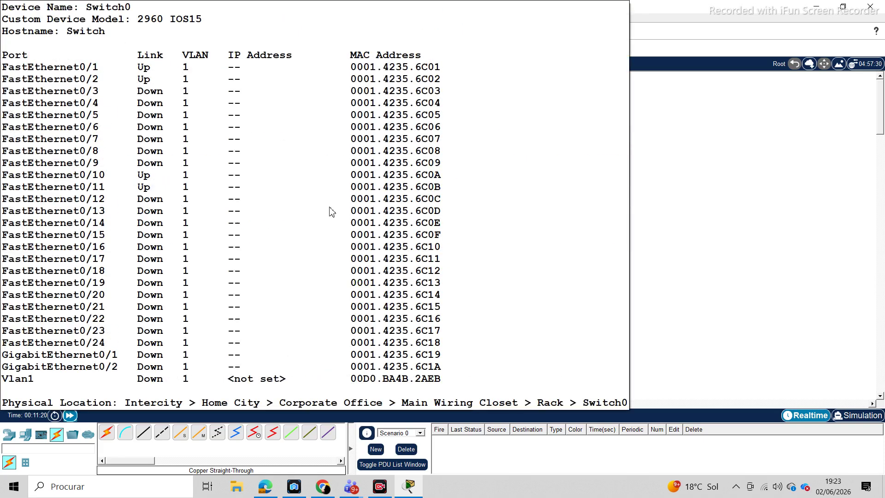
mouse_move(330, 210)
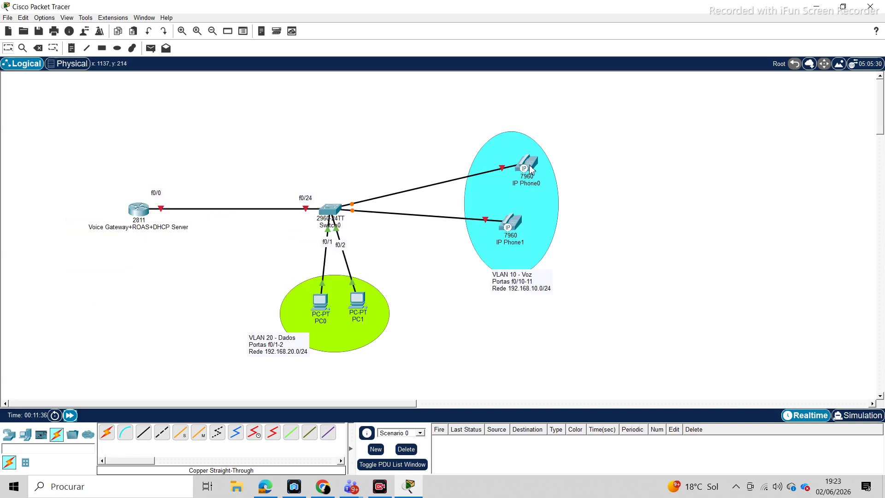
Step: Try to plug the power adapter into IP Phone0, close its device window and cancel exiting the program
left_click(532, 164)
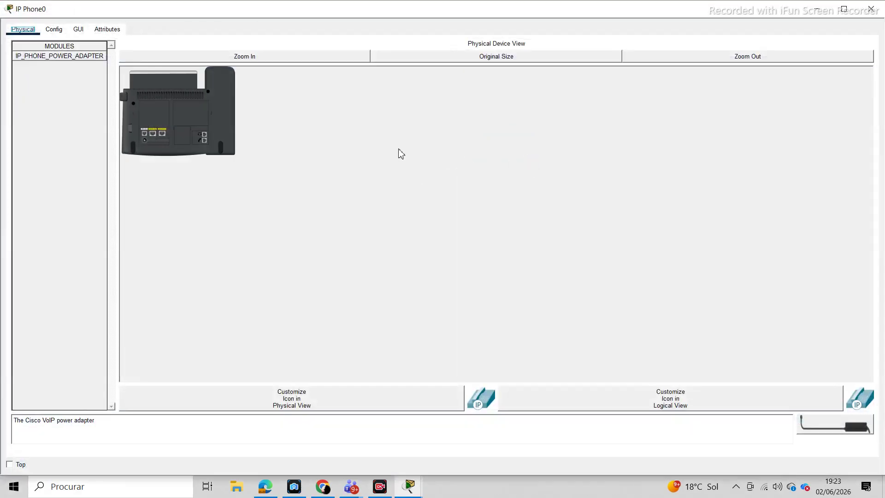
left_click_drag(856, 426, 144, 142)
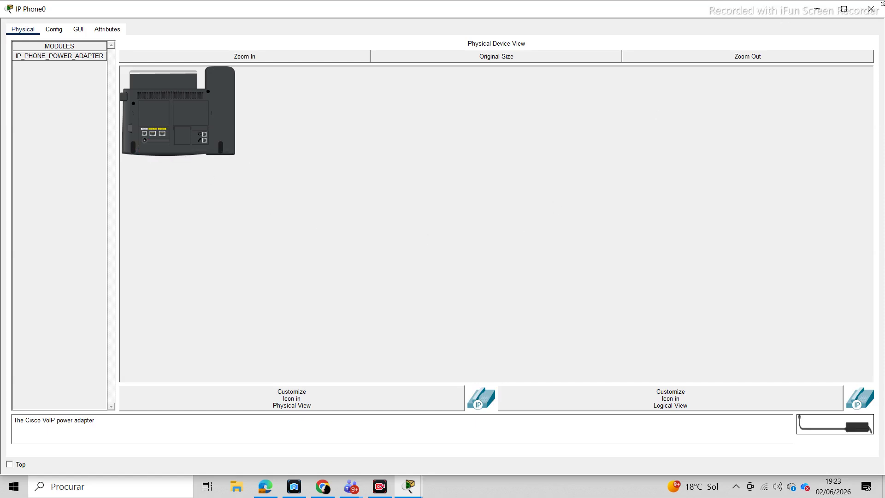
left_click(876, 9)
left_click(875, 10)
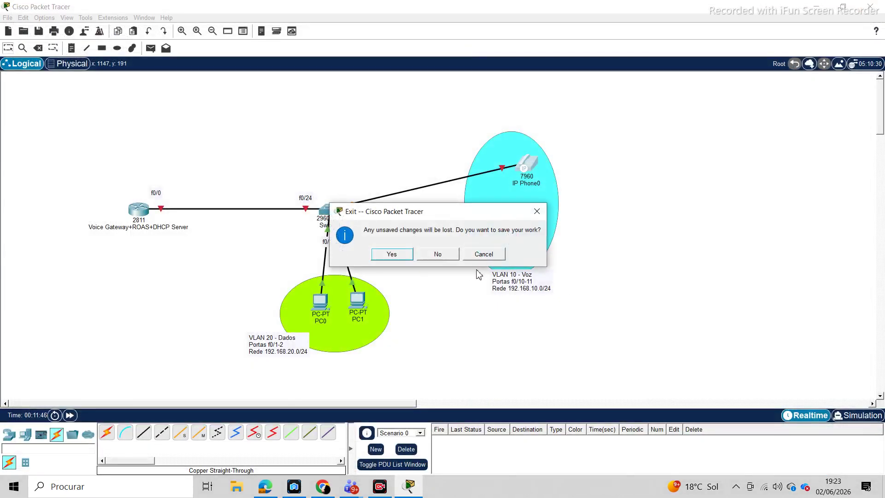
left_click(497, 255)
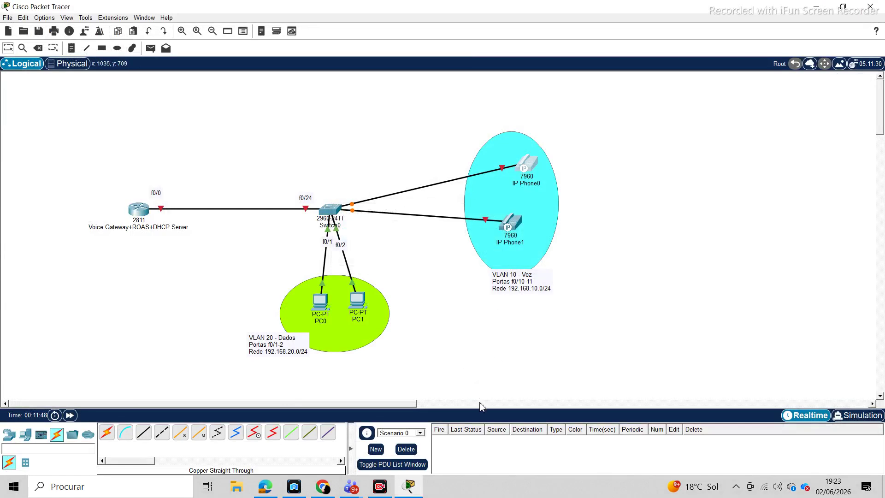
Step: Plug the IP_PHONE_POWER_ADAPTER into the power jack of IP Phone0 and close its device window
left_click(529, 171)
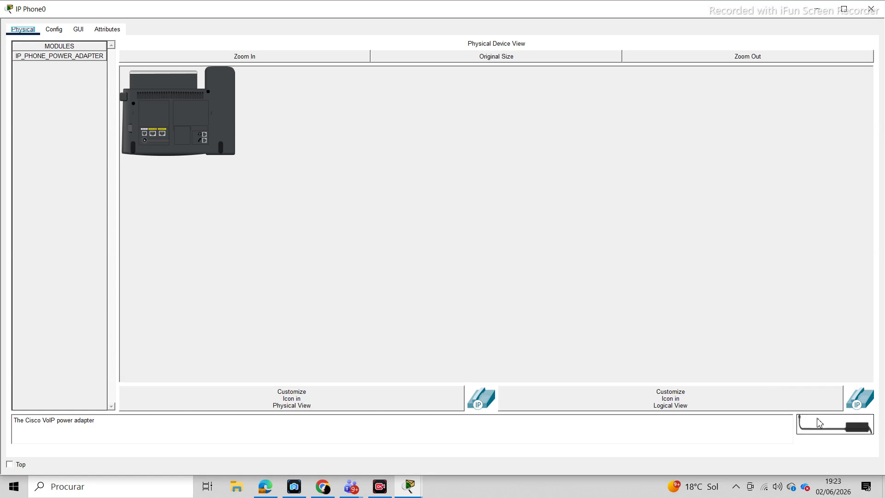
left_click_drag(820, 423, 145, 139)
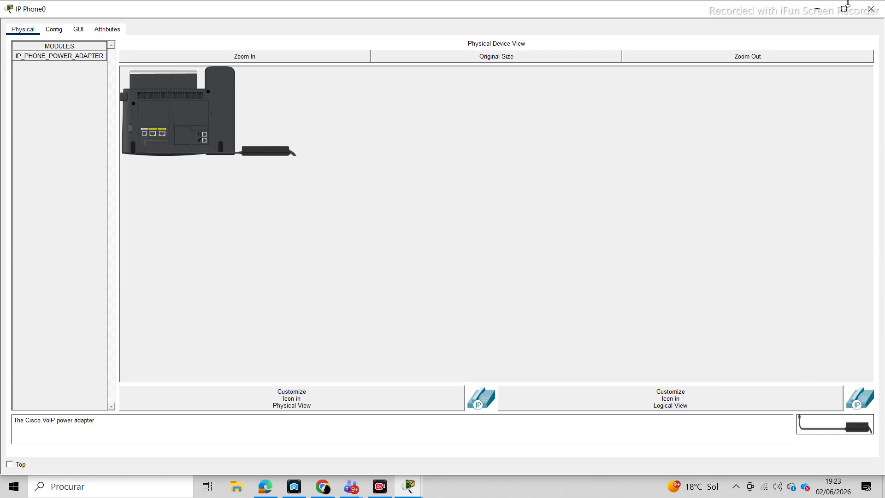
left_click(871, 9)
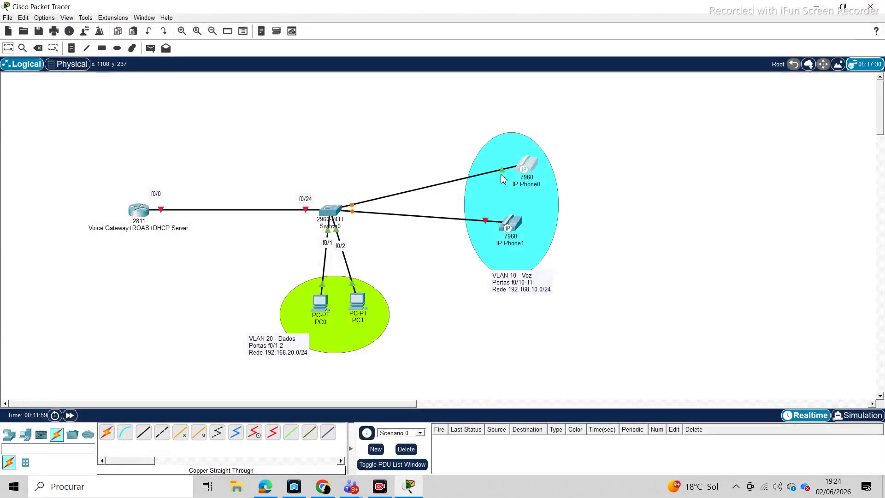
Step: Plug the IP_PHONE_POWER_ADAPTER into IP Phone1 and fast-forward the simulation time
left_click(518, 223)
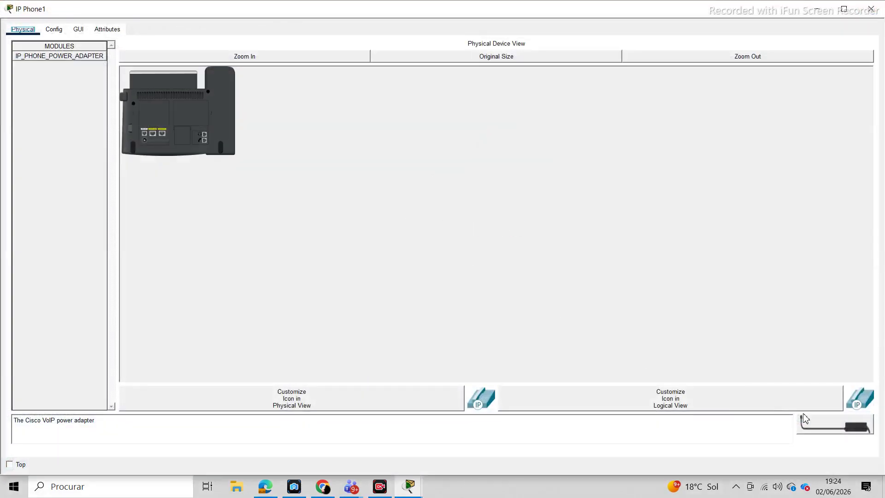
left_click_drag(848, 424, 144, 145)
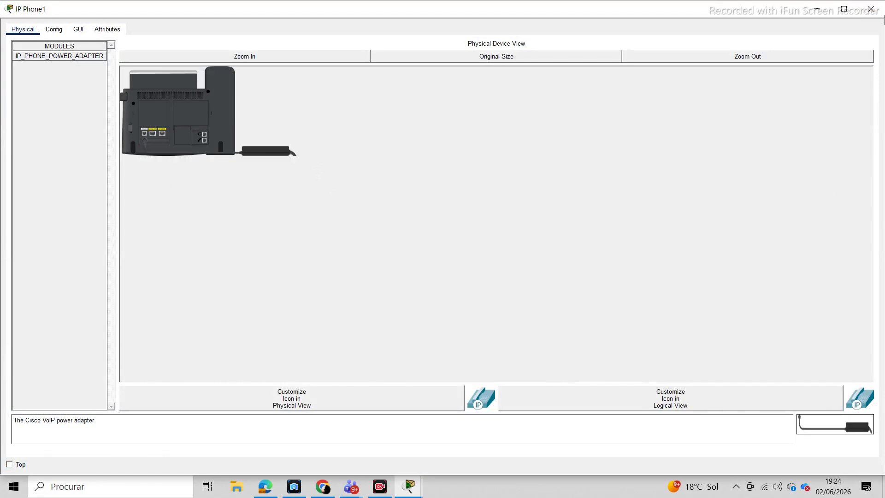
left_click(873, 11)
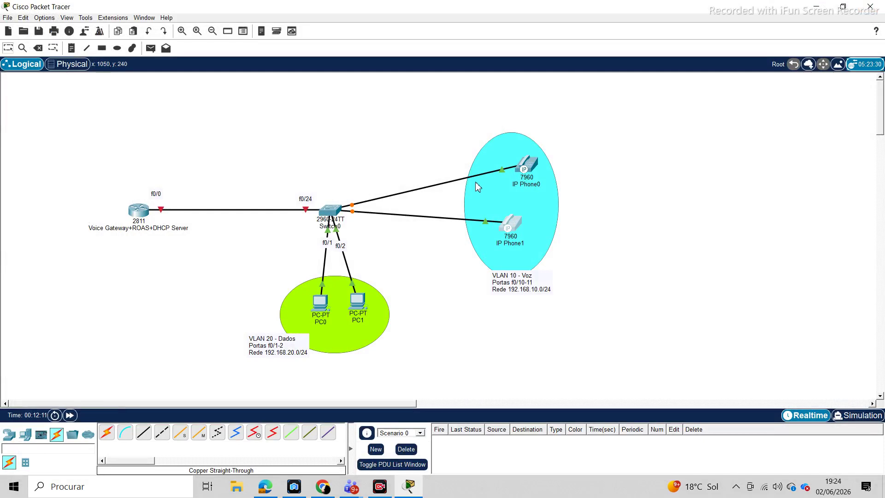
left_click(70, 415)
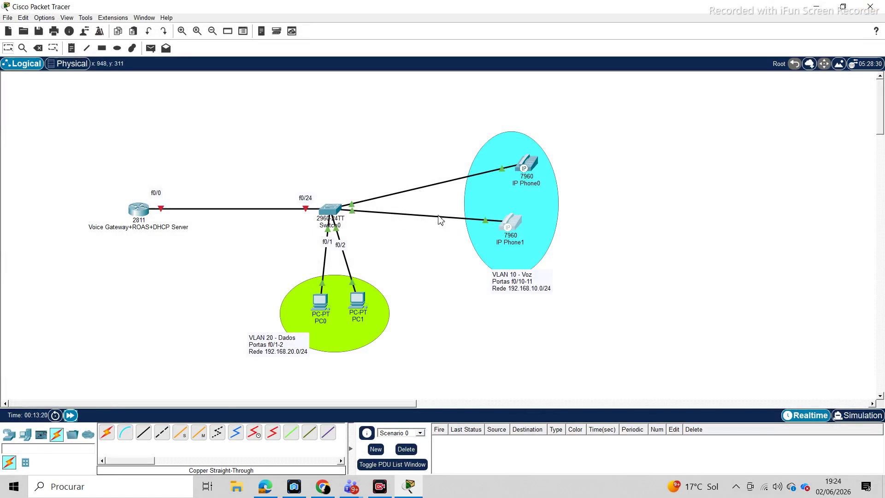
Step: Add a text note f0/10 and place it at the switch end of the IP Phone0 link
left_click(72, 48)
left_click(211, 106)
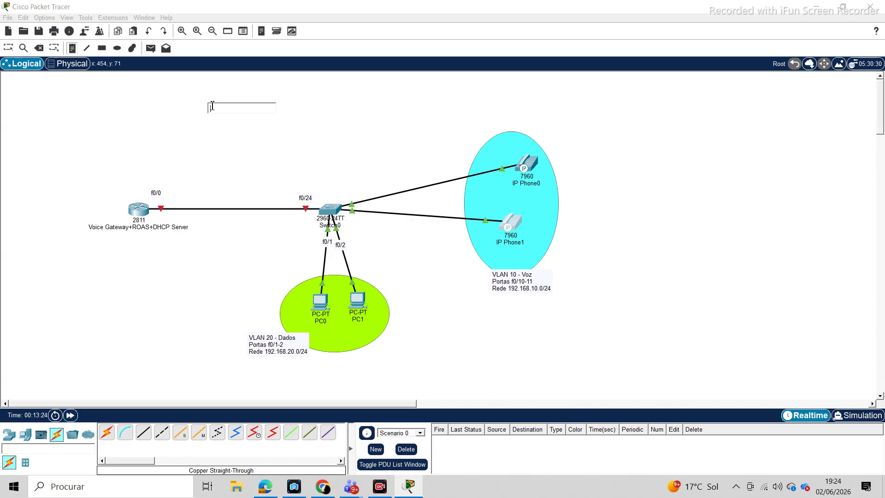
type("f0/10")
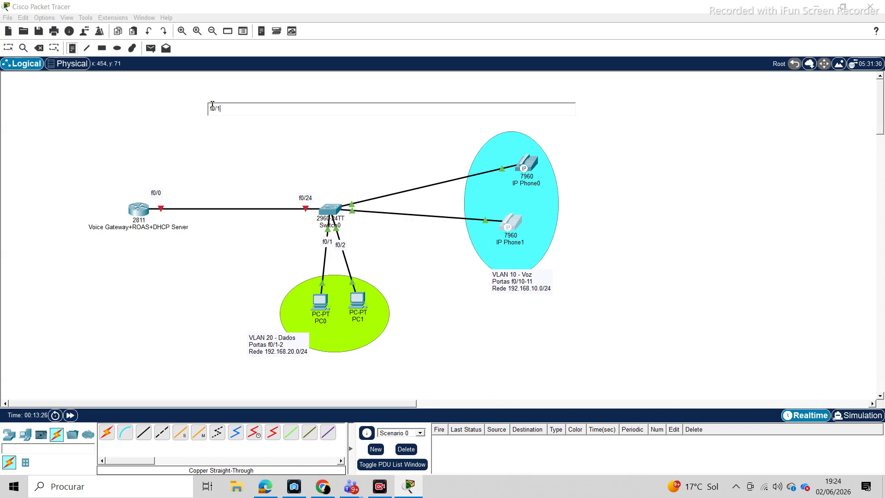
left_click(8, 48)
left_click_drag(216, 109, 380, 196)
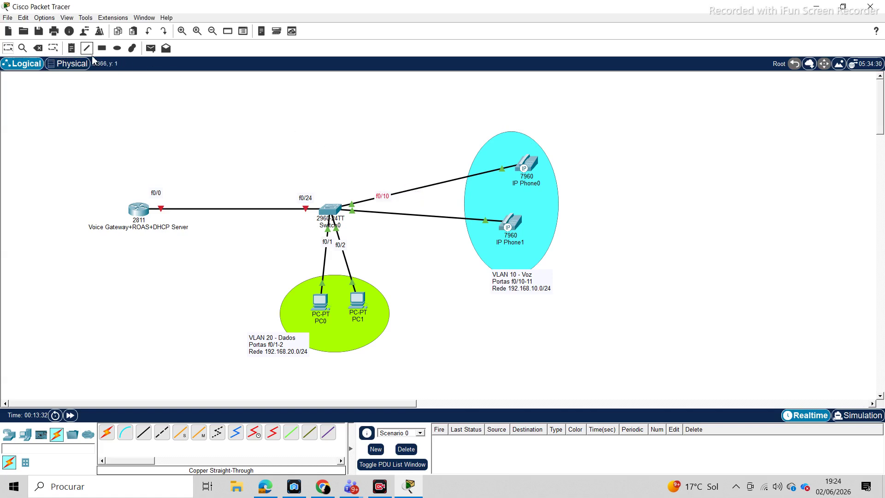
Step: Add a text note f0/11 and place it at the switch end of the IP Phone1 link
left_click(72, 48)
left_click(143, 119)
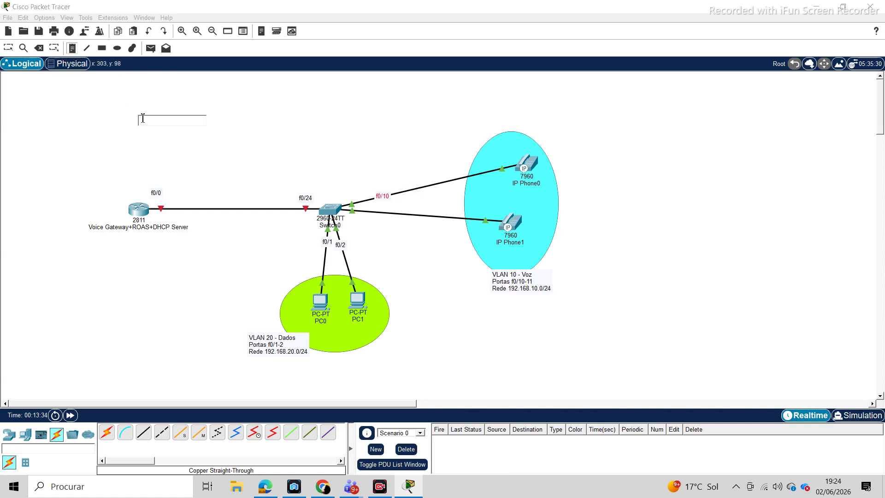
type("f0/11")
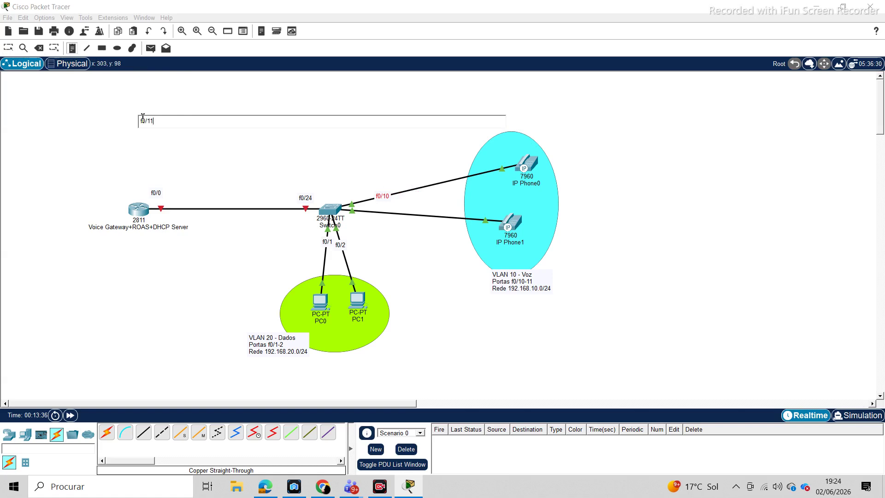
left_click(8, 48)
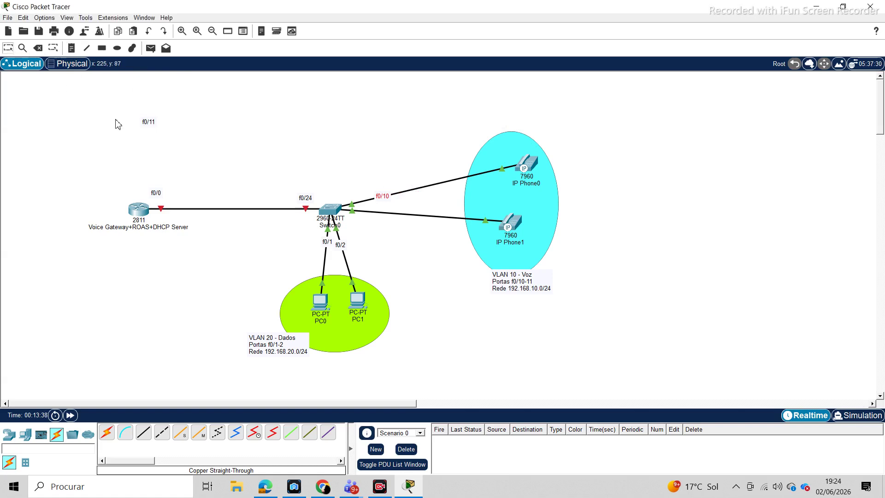
left_click_drag(153, 132, 389, 220)
Step: Open Switch0's command line and enter privileged mode with enable, followed by global configuration mode with conf t
left_click(334, 213)
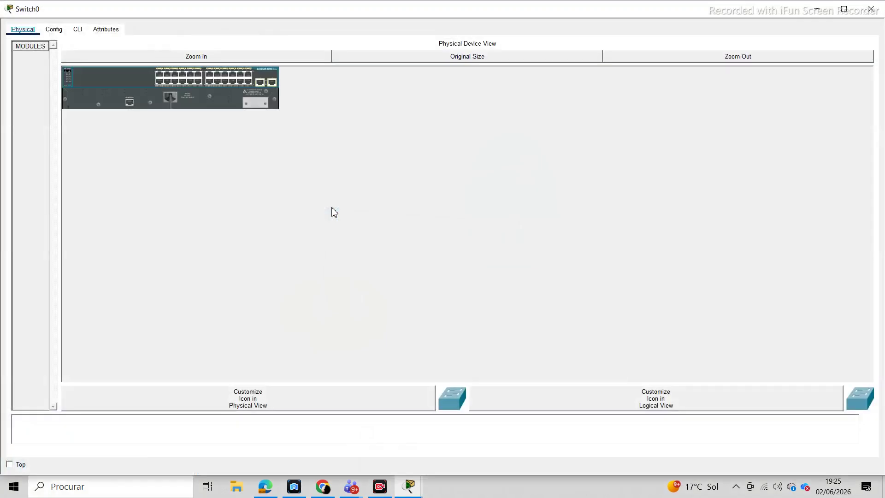
left_click(78, 30)
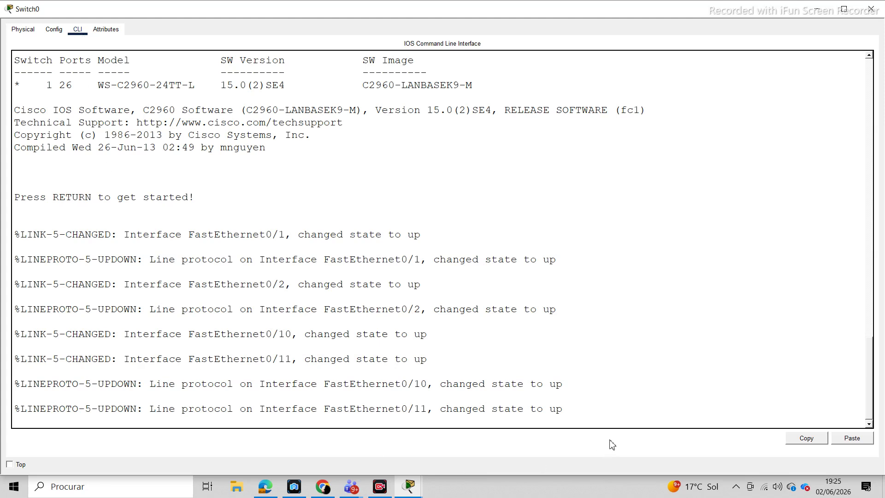
key("Return")
key("Return")
key("Return")
key("Return")
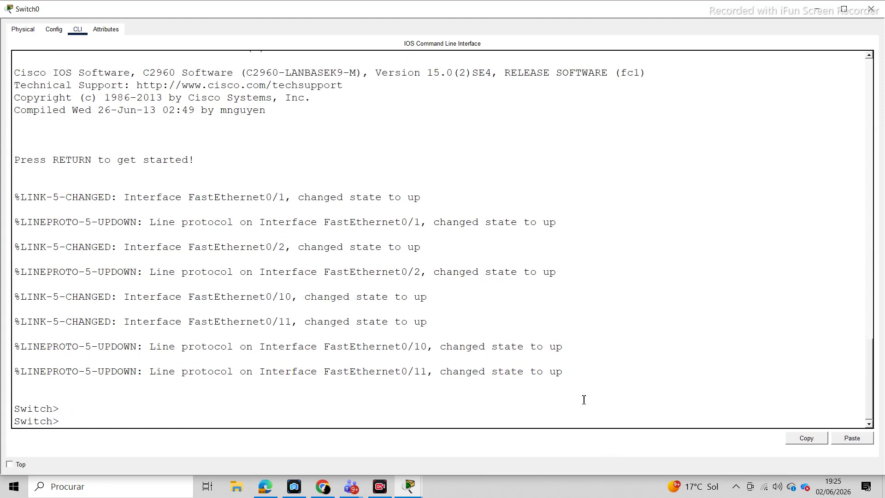
type("enable")
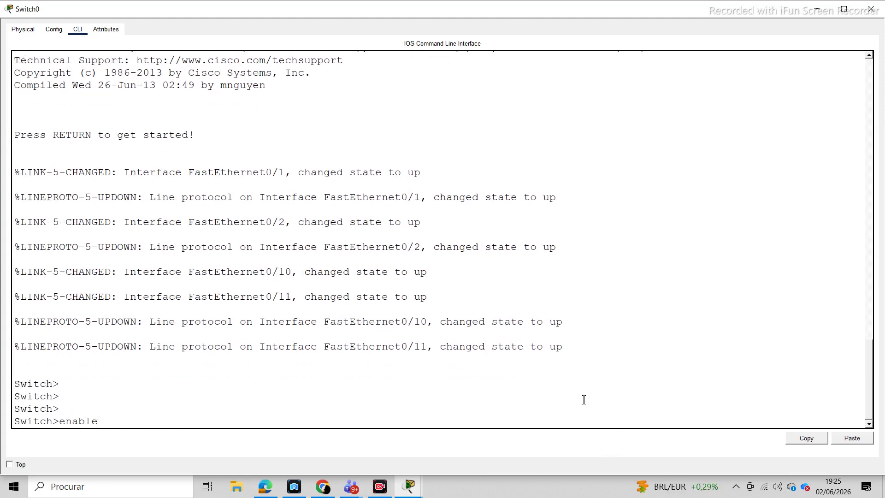
key("Return")
type("co")
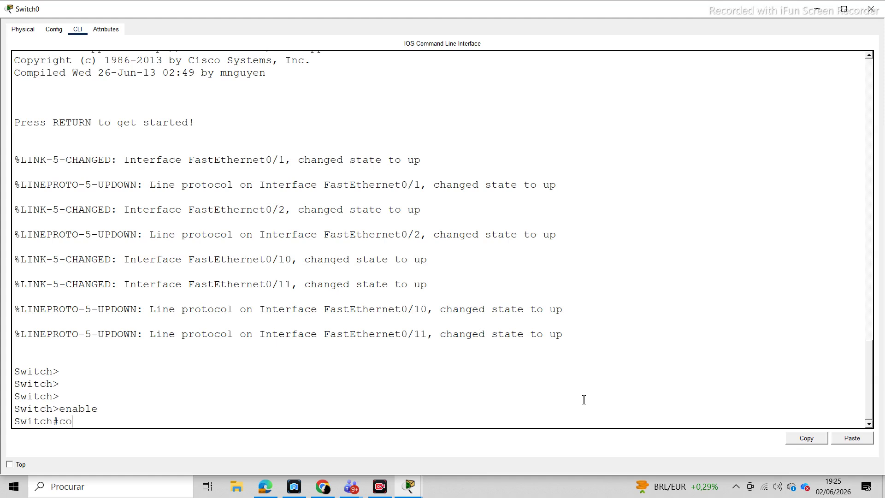
type("nf t")
key("Return")
key("Return")
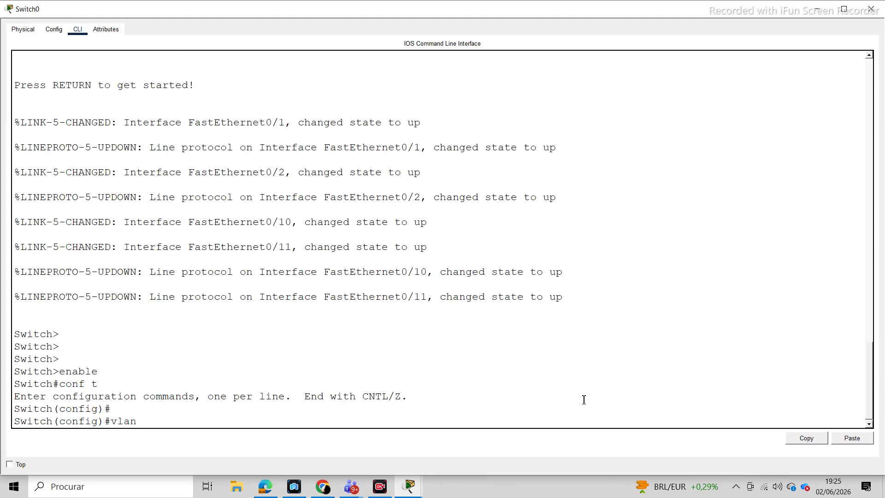
Step: Create VLAN 10 named Voz and VLAN 20 named Dados on the switch, and return to global configuration mode
key("Return")
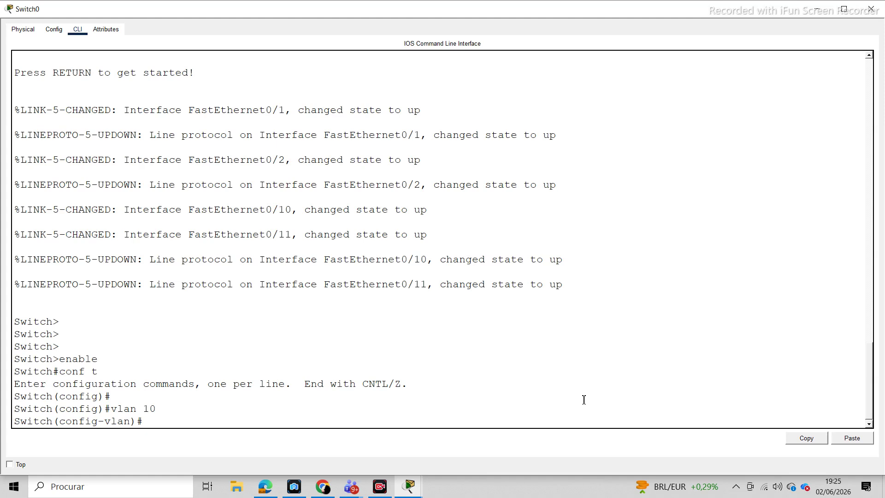
type("name Voz")
key("Return")
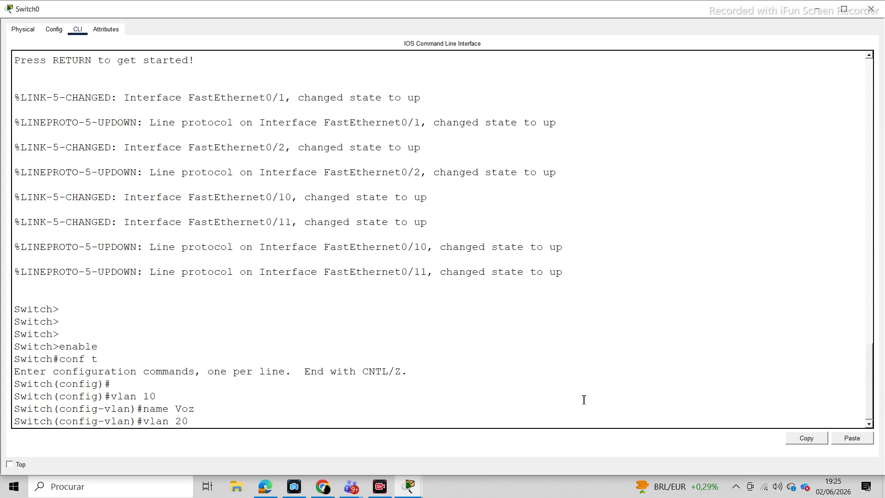
key("Return")
type("nam")
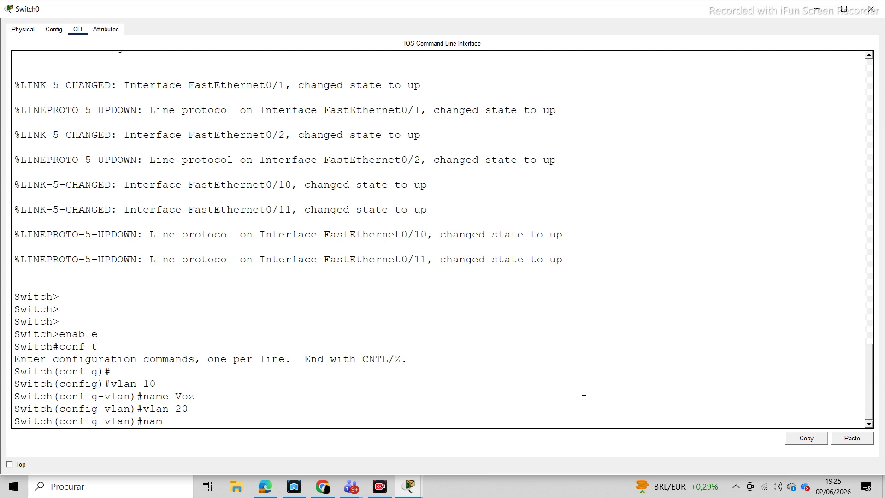
type("e Dados")
key("Return")
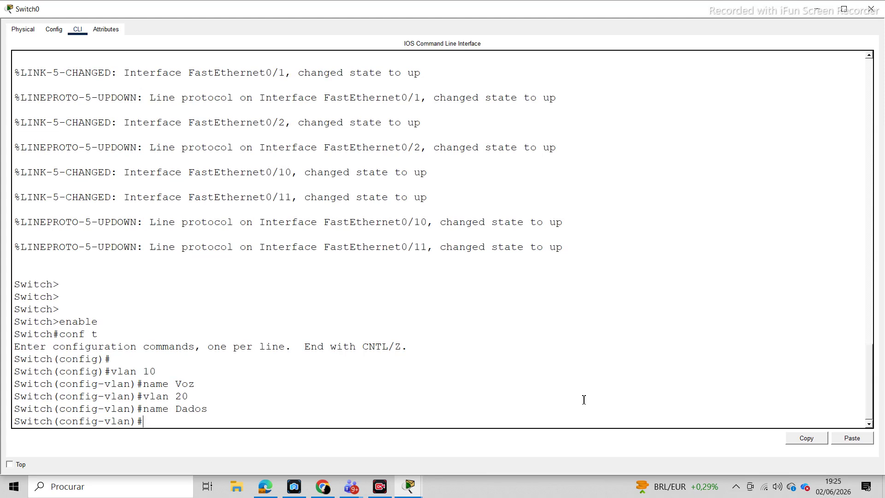
key("Return")
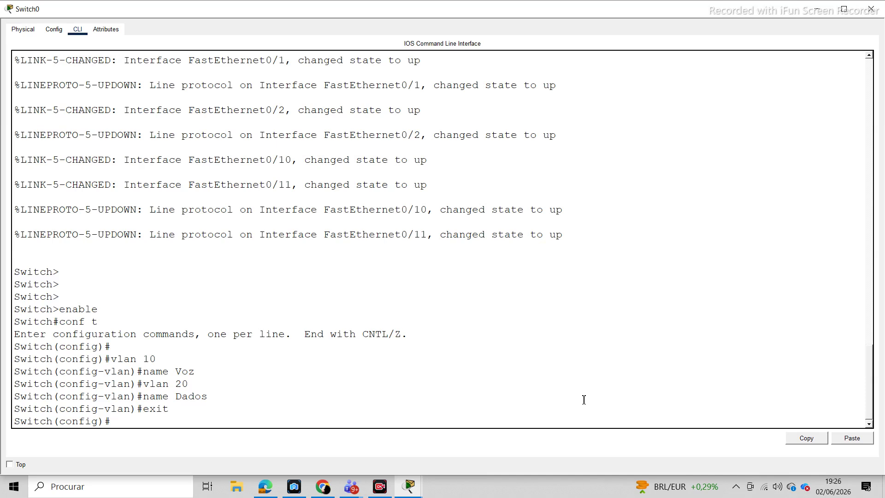
Step: Try to select switch ports f0/1-2 for configuration using the plain interface command
type("int")
key("Tab")
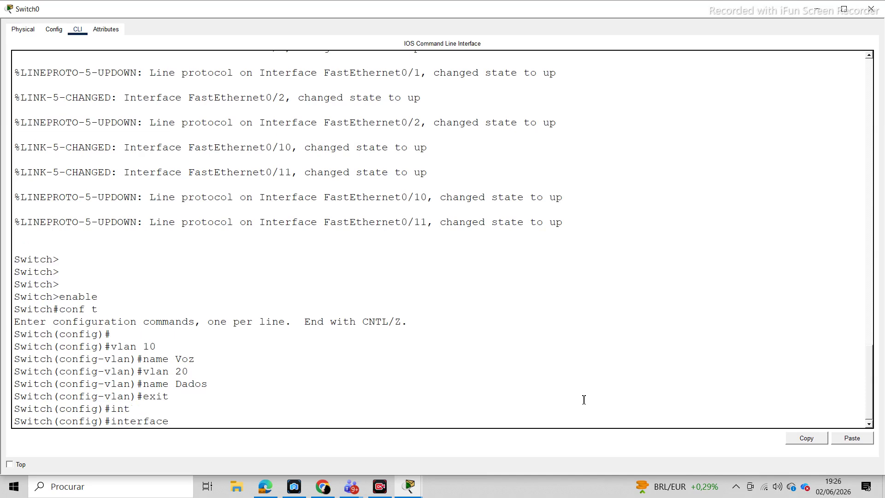
type("f0/1-2")
key("Return")
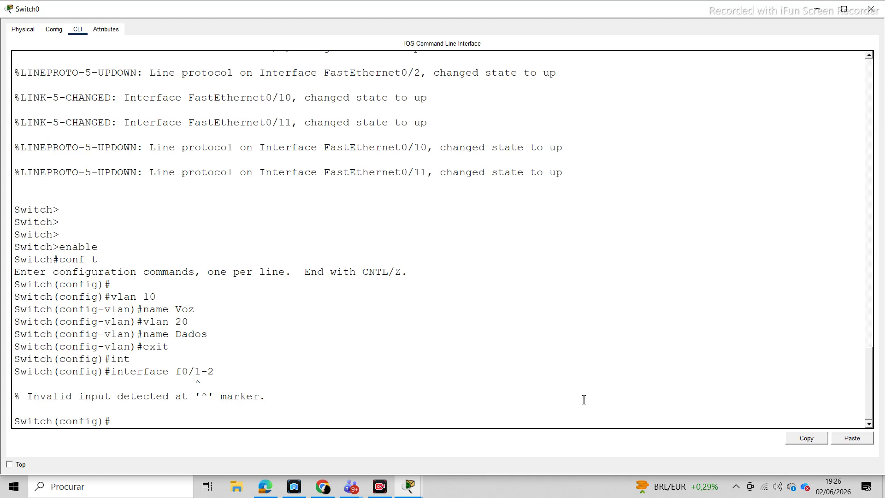
Step: Correct the command to interface range f0/1-2 and enter configuration mode for both PC ports
key("Up")
key("BackSpace")
key("BackSpace")
key("BackSpace")
key("BackSpace")
key("BackSpace")
key("BackSpace")
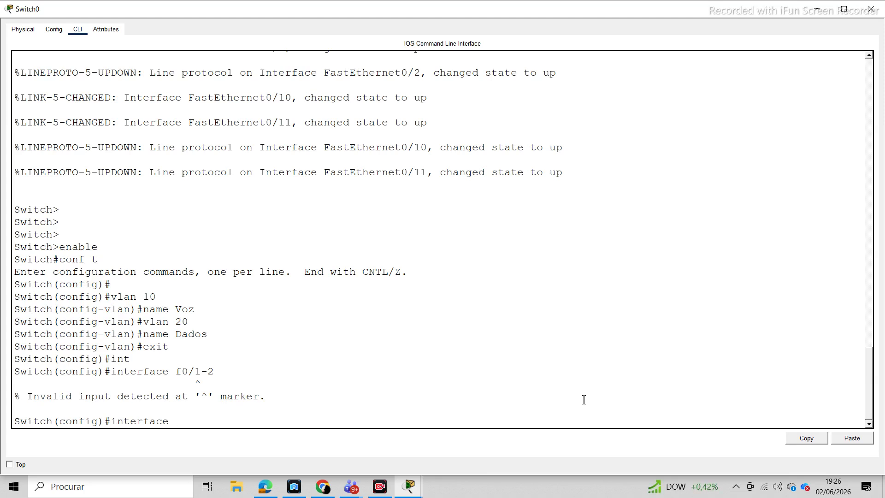
type("f0")
type("/")
type("1")
type("-")
type("2")
type("rand")
key("BackSpace")
type("ge")
key("Return")
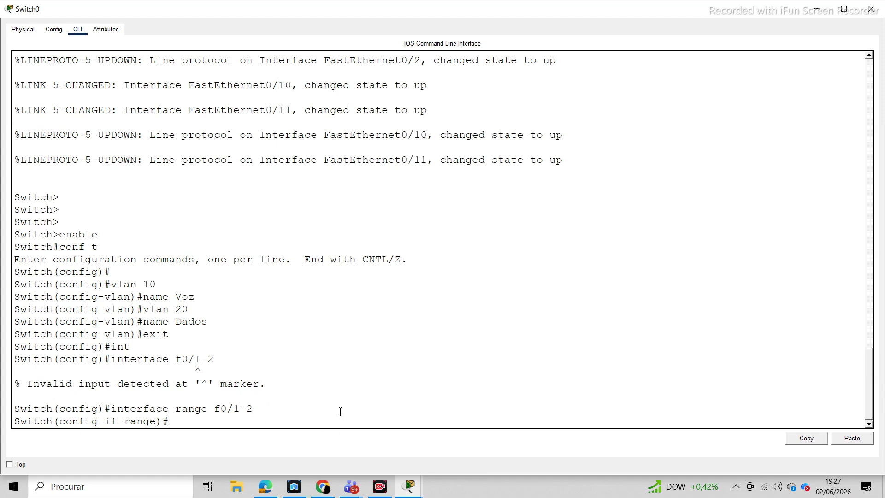
Step: Assign ports f0/1-2 to access VLAN 20 and exit interface configuration
type("sw")
key("Tab")
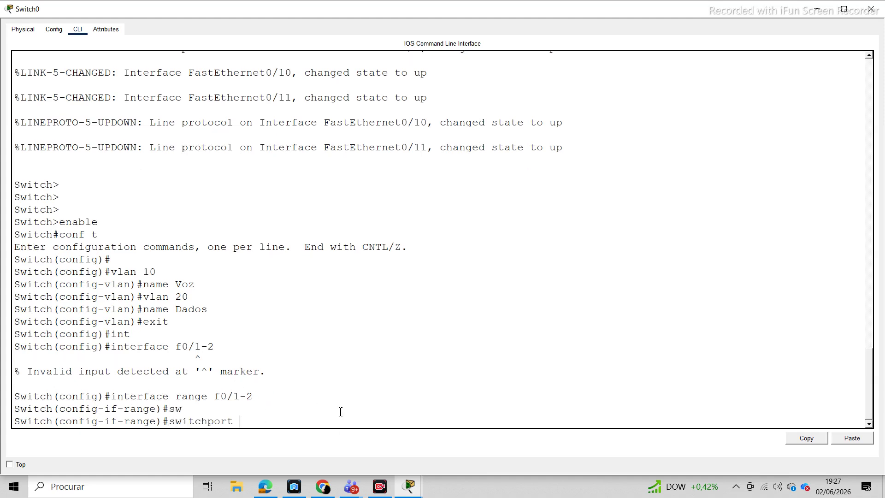
type("ac")
key("Tab")
type("v")
key("Tab")
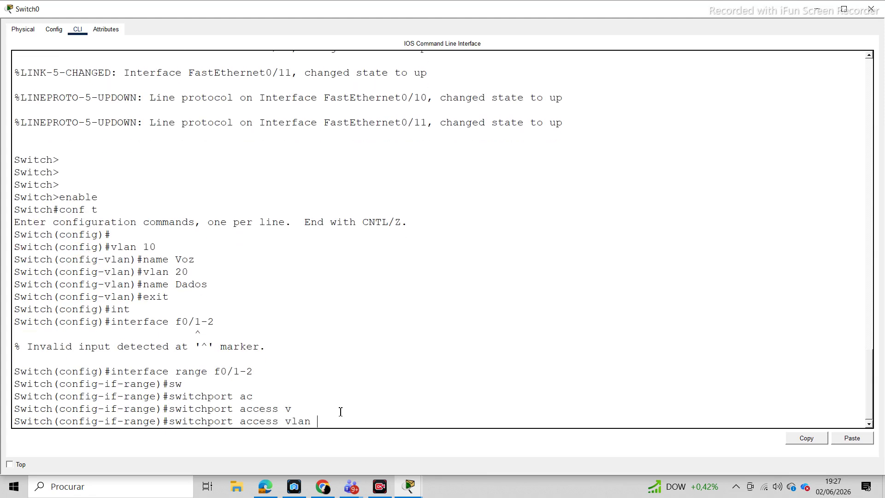
type("20")
key("Return")
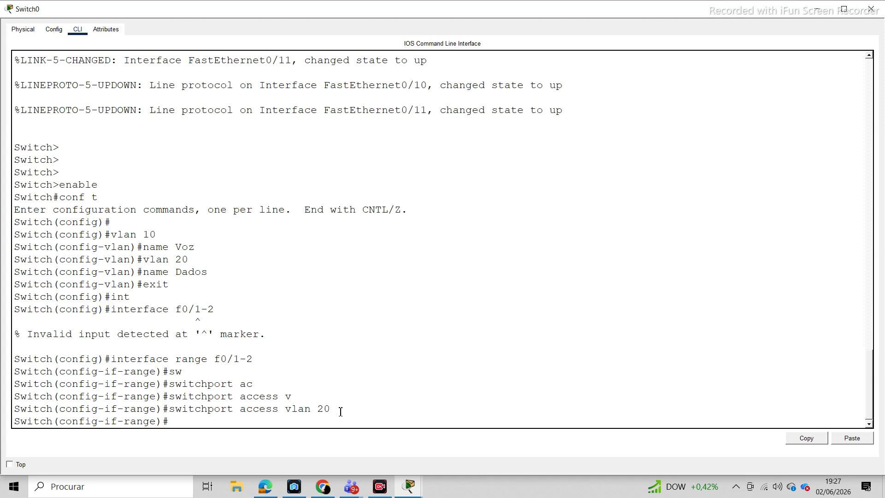
type("exit")
key("Return")
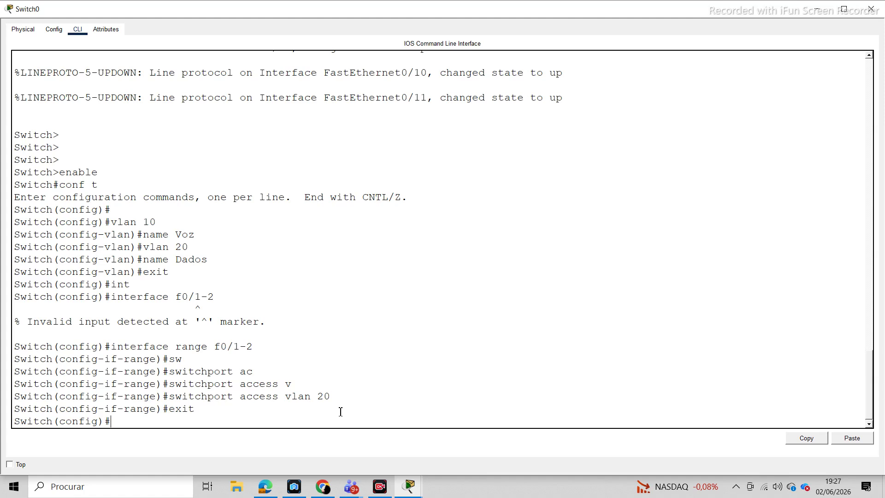
Step: Select the interface range f0/10-11 and set these IP phone ports to switchport mode access
key("Up")
key("Up")
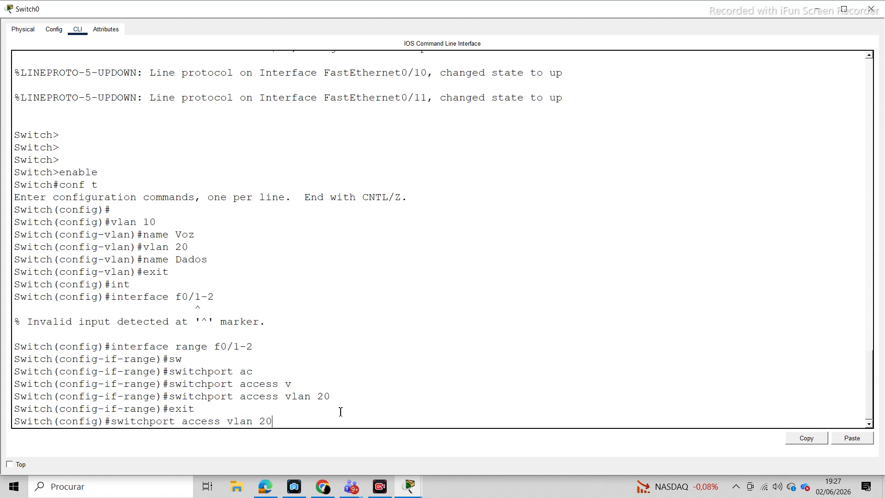
key("Up")
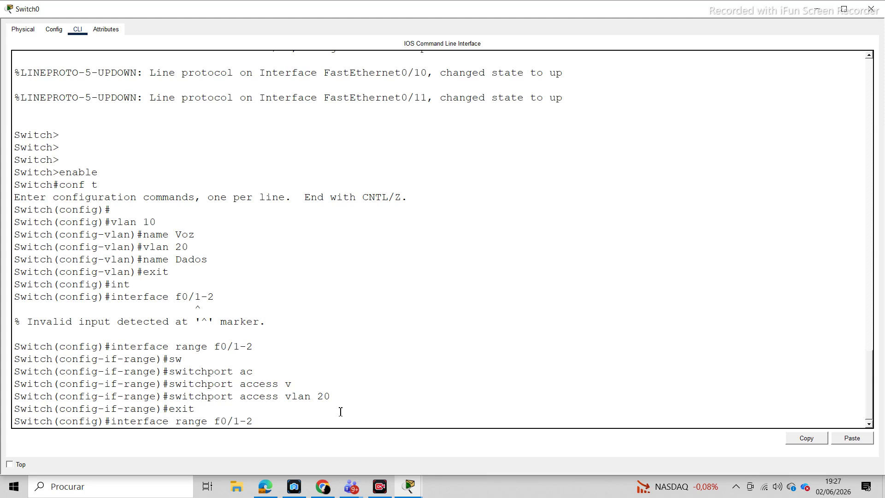
key("BackSpace")
key("BackSpace")
key("BackSpace")
type("10-1")
key("Return")
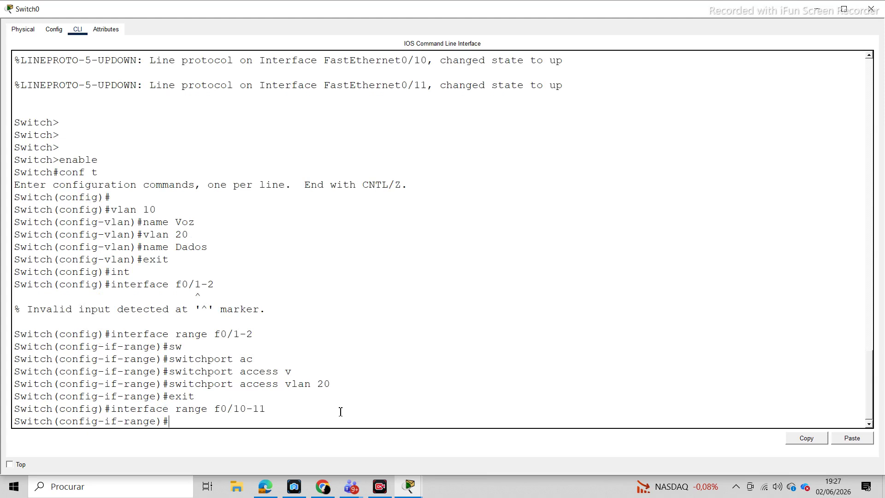
type("sw")
key("Tab")
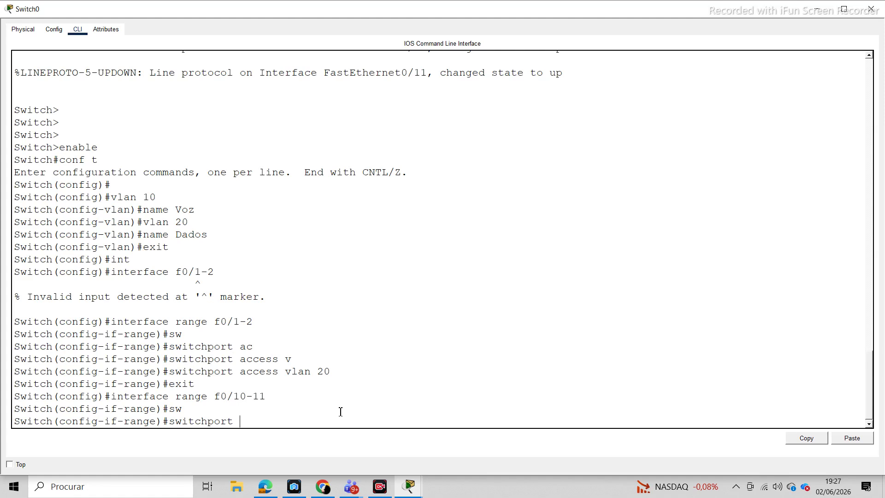
type("mo")
key("Tab")
type("acc")
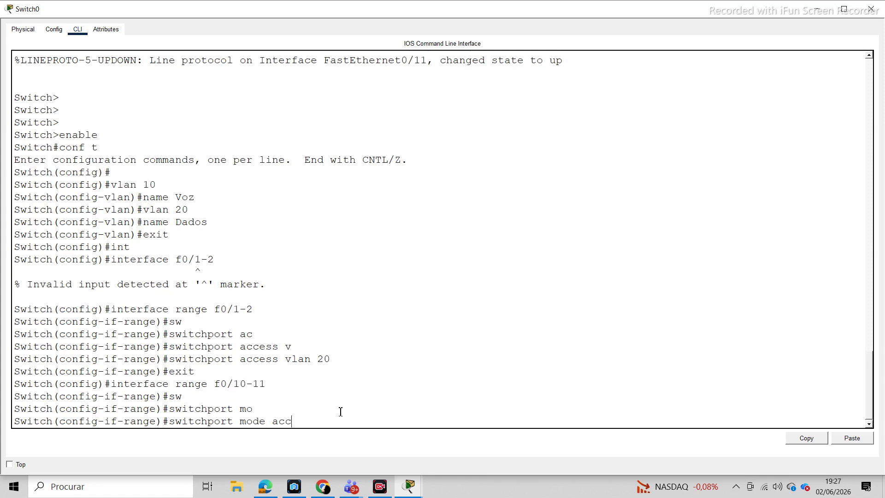
type("ess")
key("Return")
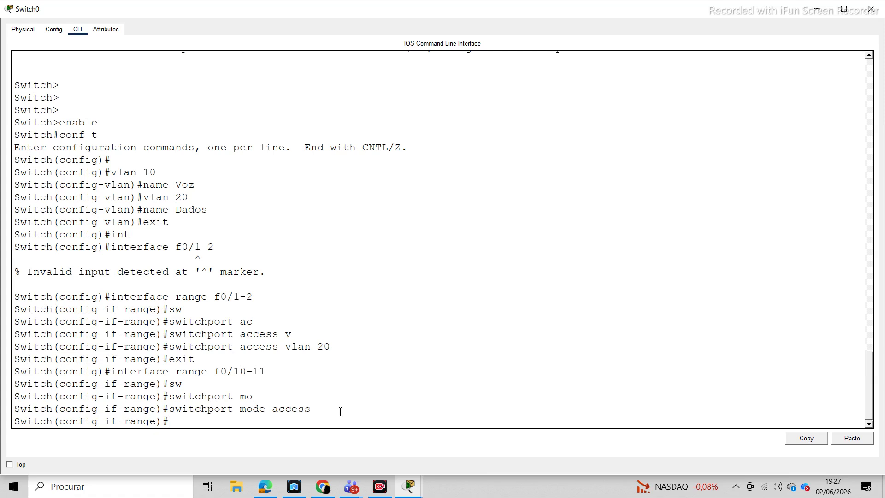
Step: Set voice VLAN 10 on ports f0/10-11, consulting the switchport command help, and return to global configuration mode
type("sw")
key("Tab")
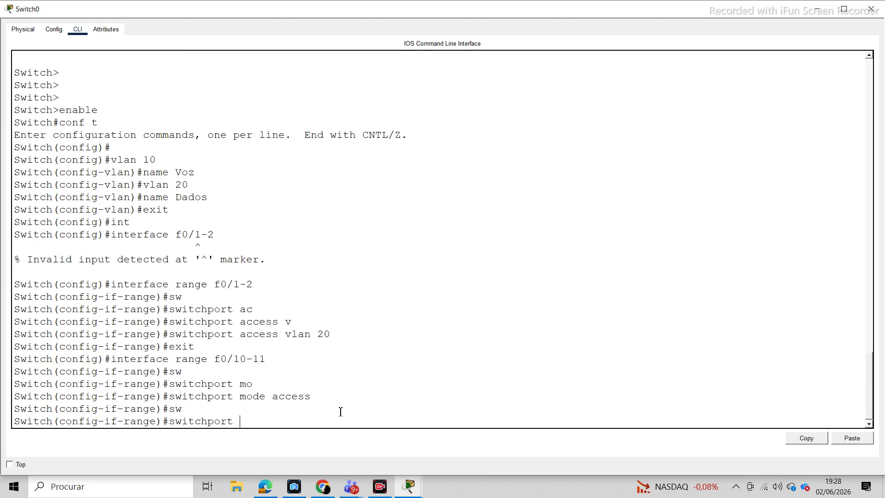
type("?")
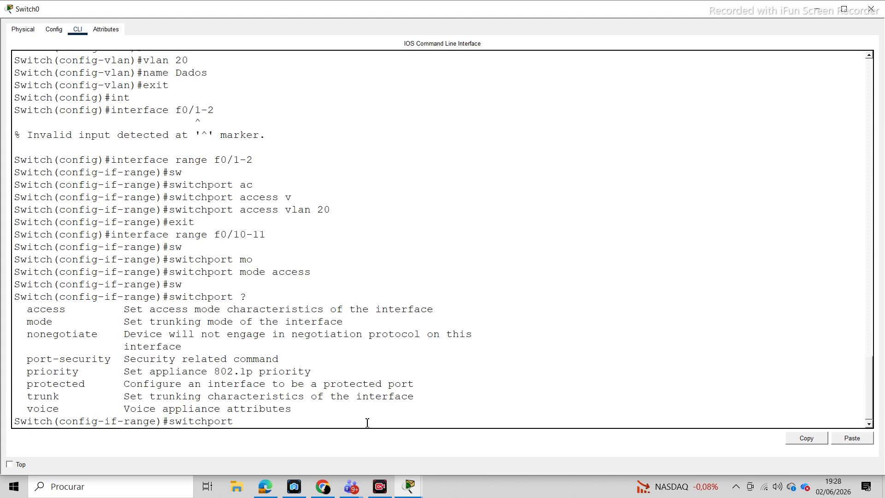
type("voice ?")
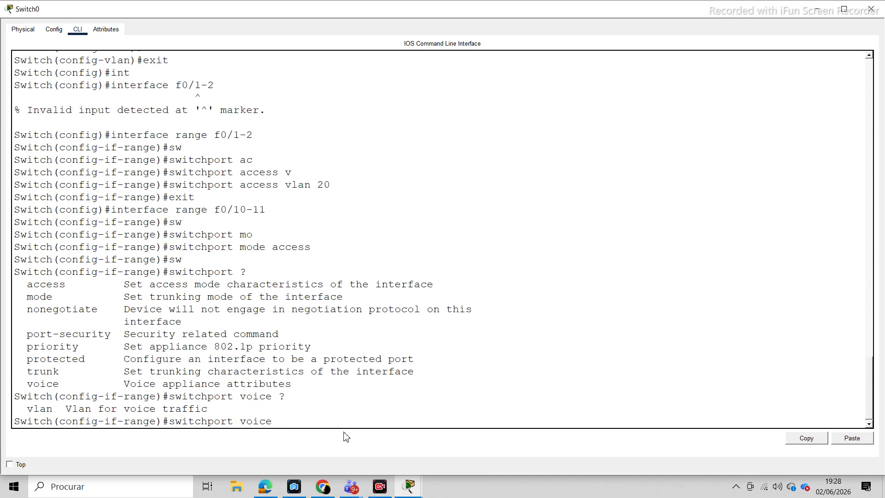
type("vlan ?")
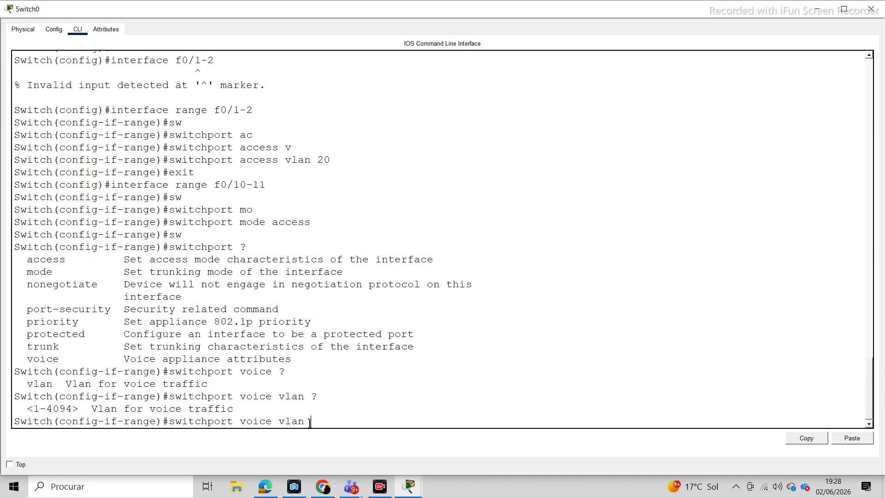
type("10")
key("Return")
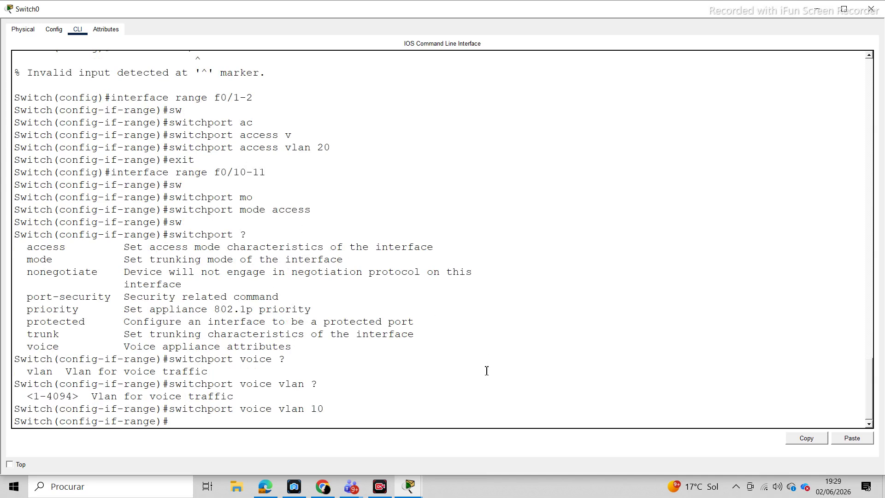
type("exit")
key("Return")
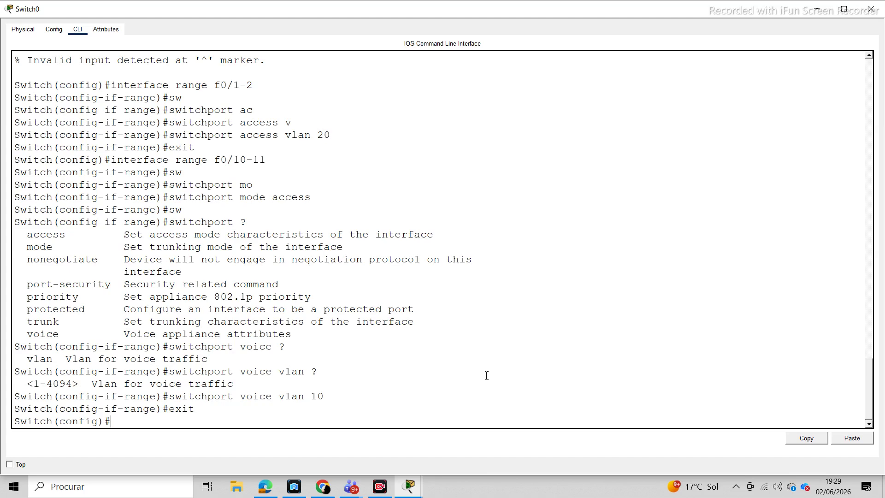
key("Return")
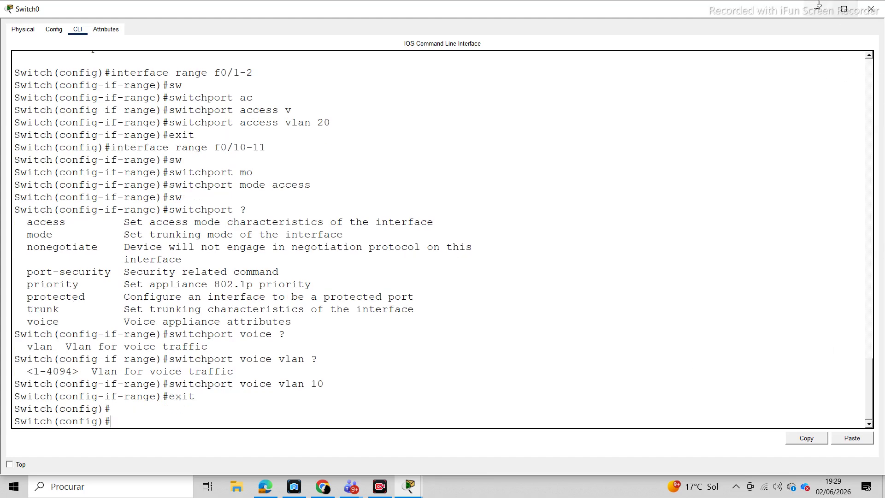
Step: Check in the topology which ports link the voice gateway to the switch, and return to Switch0's command line
left_click(872, 8)
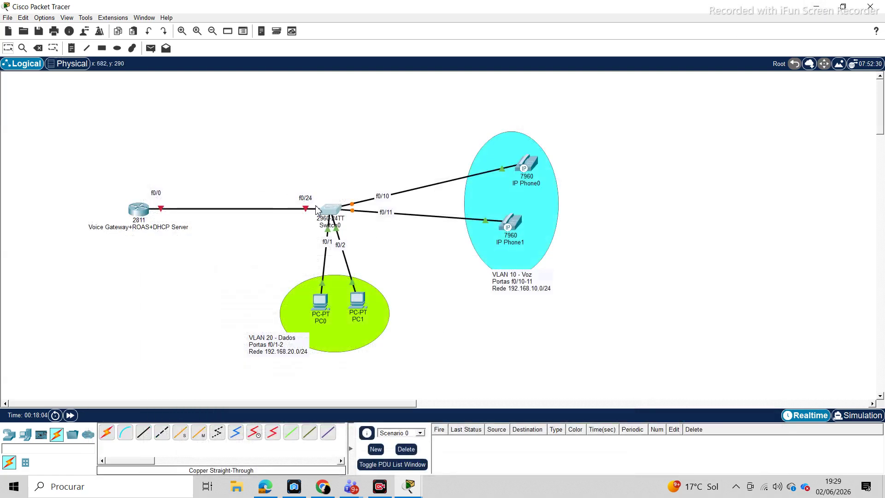
mouse_move(149, 212)
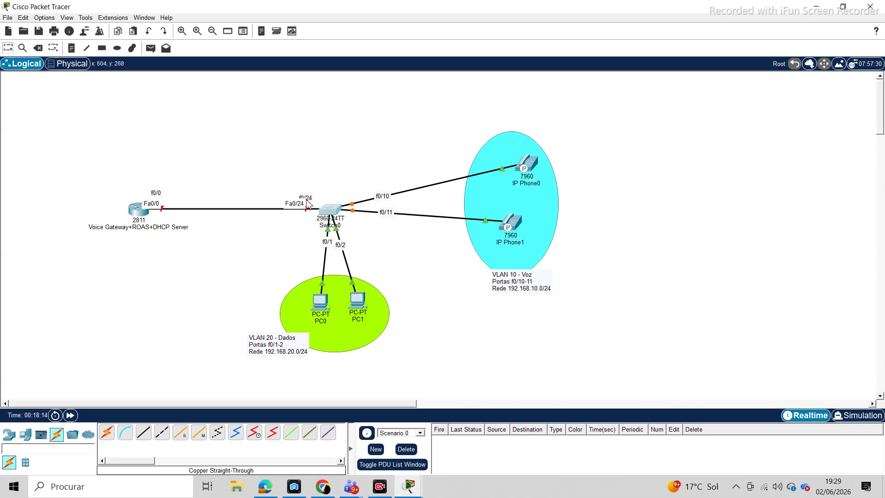
left_click(329, 213)
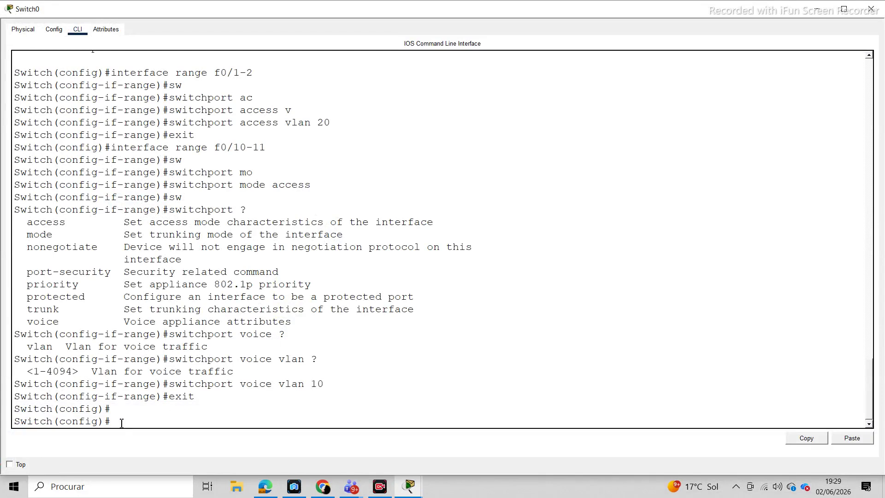
Step: Configure interface f0/24, the link to the voice gateway, as switchport mode trunk
type("int f0/24")
key("Return")
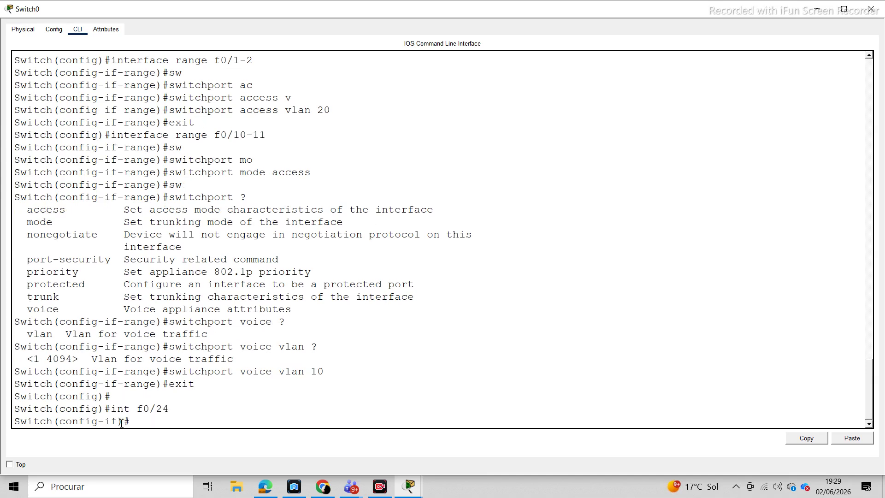
type("i")
key("Tab")
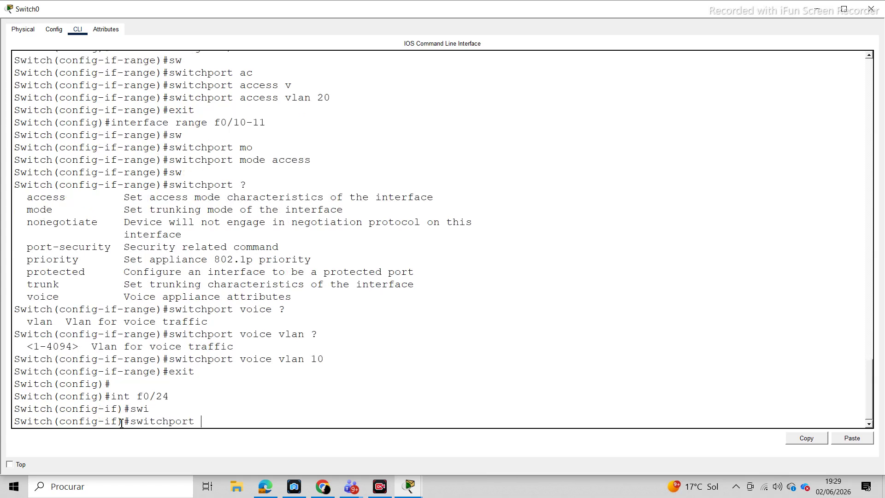
type("mo")
key("Tab")
type("tru")
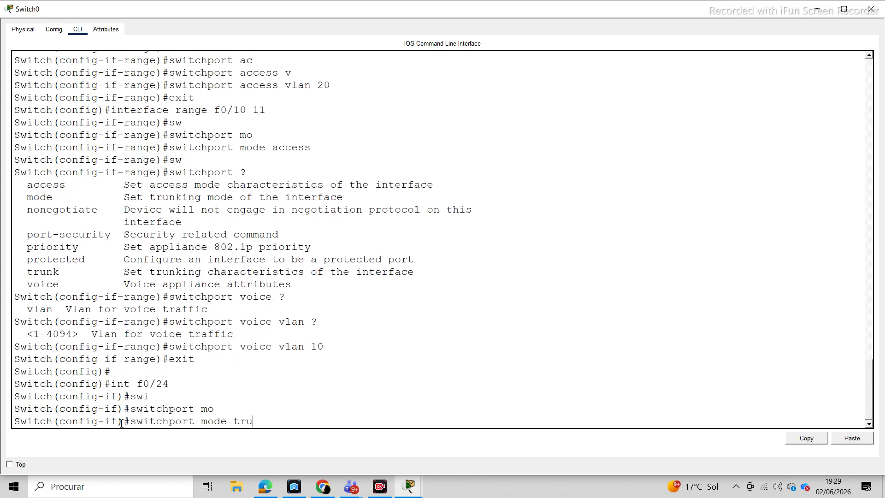
type("nk")
key("Return")
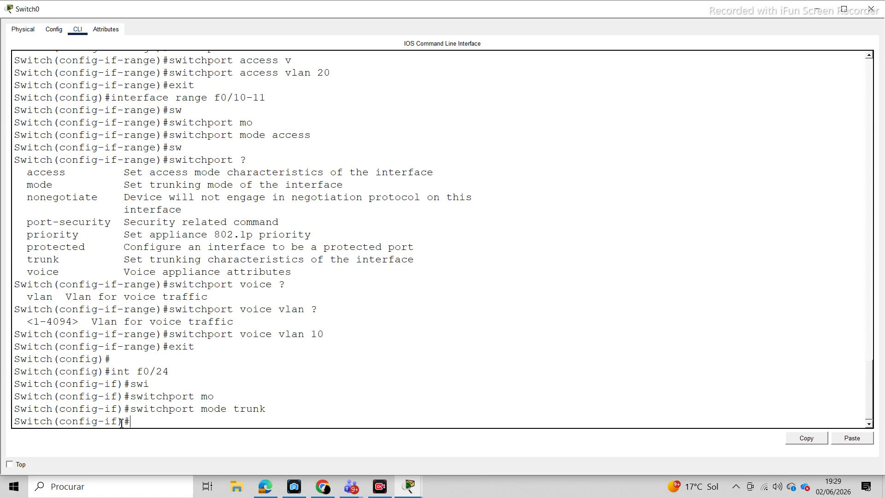
Step: Return to privileged EXEC mode and save the switch's running configuration to the startup configuration
key("ctrl+z")
key("Return")
type("c")
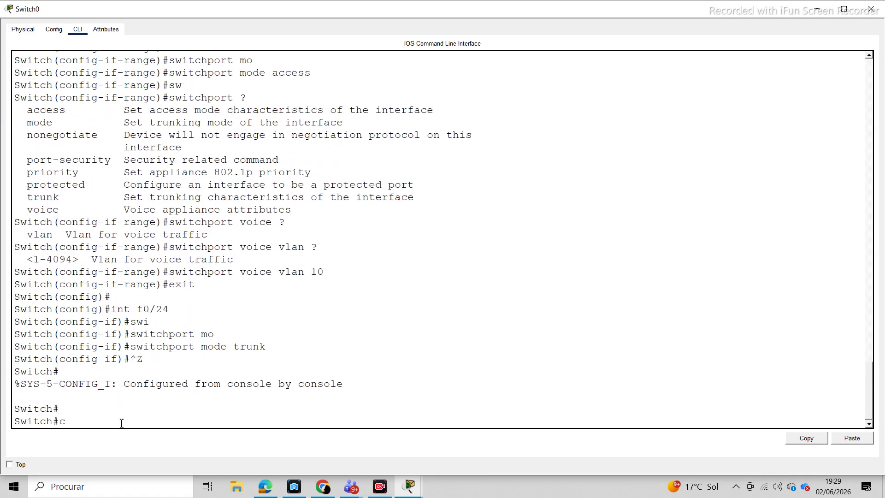
type("opy run star")
key("Return")
key("Return")
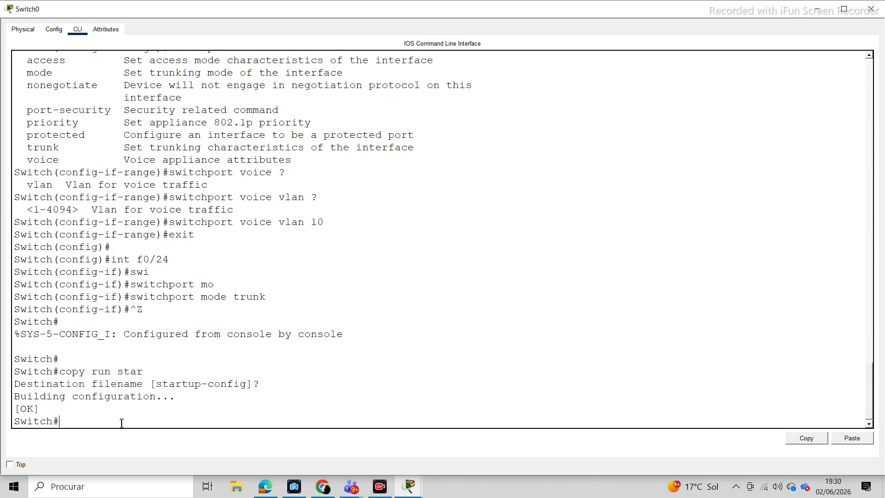
Step: Display the switch's running configuration and examine the port settings of f0/1-2, f0/10-11 and f0/24 through to the end
type("sh run")
key("Return")
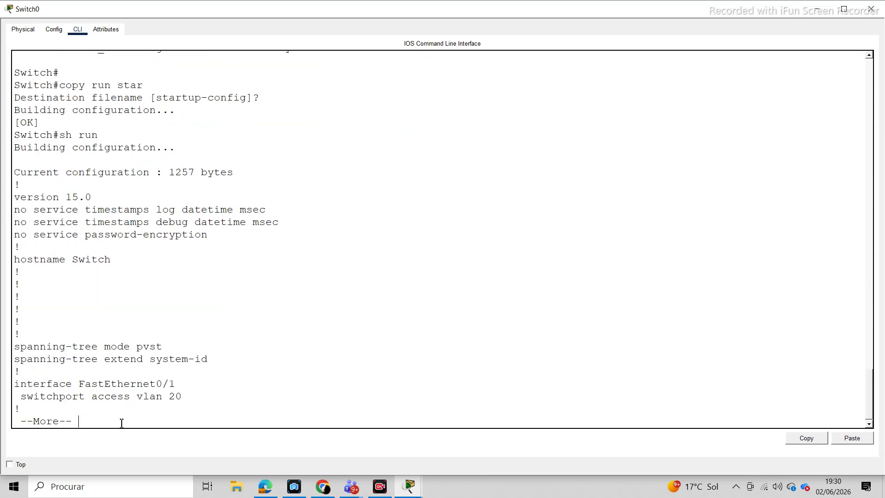
key("Return")
key("Return")
key("Return")
key("Return")
key("Return")
key("Return")
key("Return")
key("Return")
key("Return")
key("Return")
key("Return")
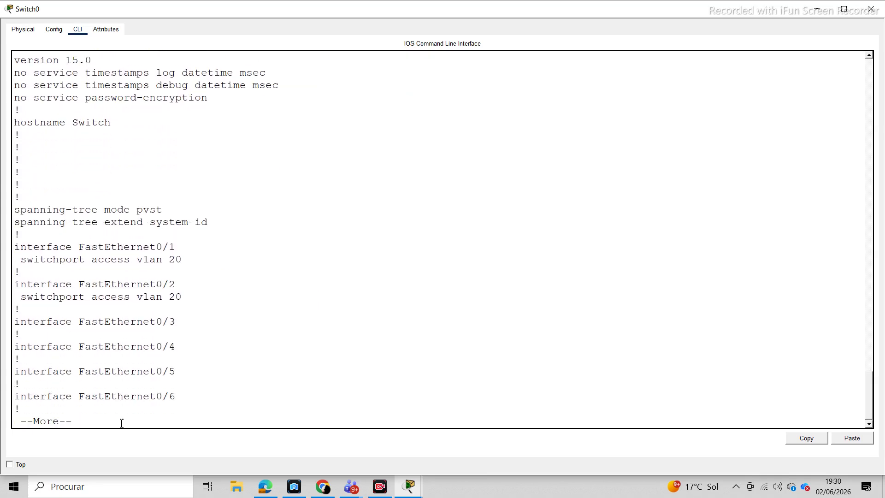
scroll(118, 403, "up", 1)
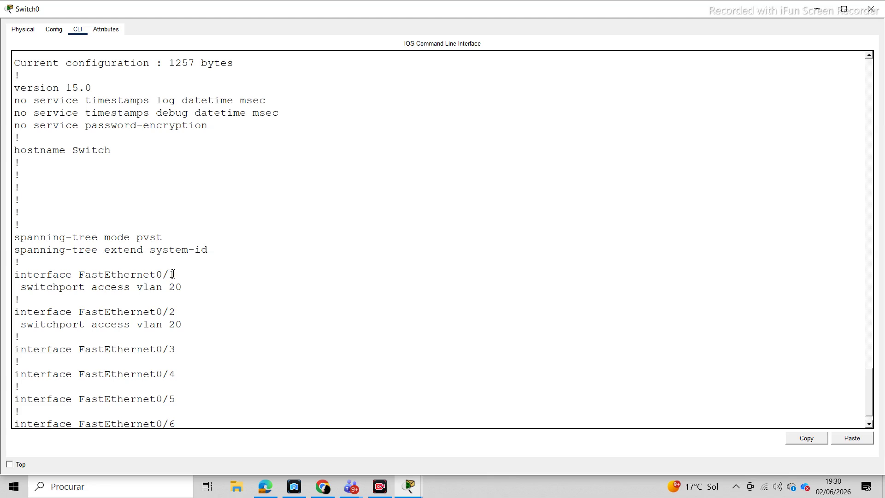
key("Return")
key("Return")
key("Return")
key("Return")
key("Return")
key("Return")
key("Return")
key("Return")
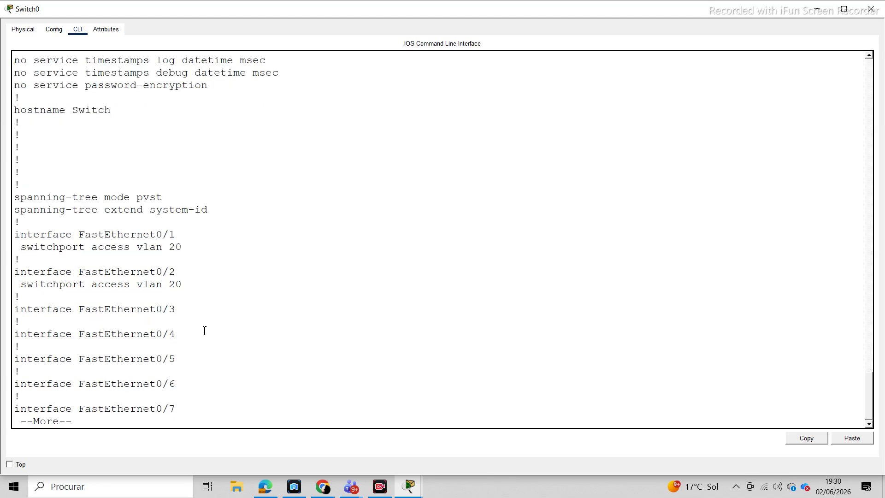
key("Return")
key("Return")
key("Return")
key("Return")
key("Return")
key("Return")
key("Return")
key("Return")
key("Return")
key("Return")
key("Return")
key("Return")
key("Return")
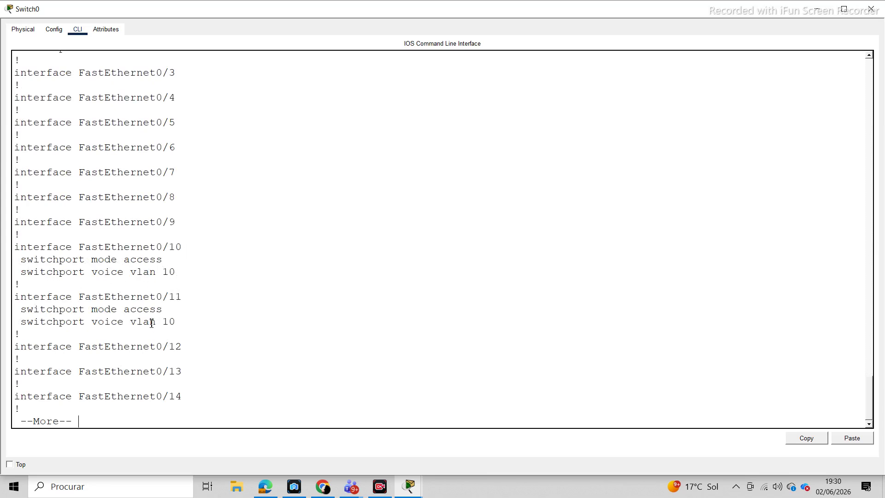
key("Return")
key("Return")
key("Return")
key("Return")
key("Return")
key("Return")
key("Return")
key("Return")
key("Return")
key("Return")
key("Return")
key("Return")
key("Return")
key("Return")
key("Return")
key("Return")
key("Return")
key("Return")
key("Return")
key("Return")
key("Return")
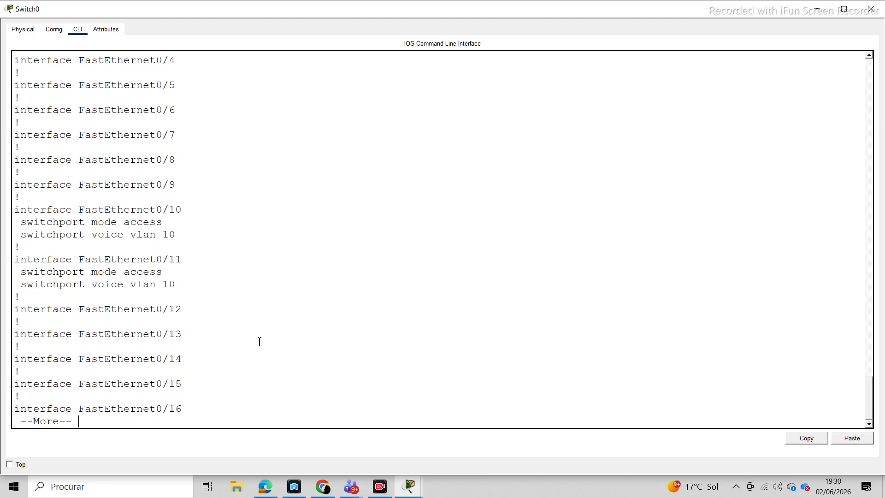
key("Return")
key("Return")
key("Return")
key("Return")
key("Return")
key("Return")
key("Return")
key("Return")
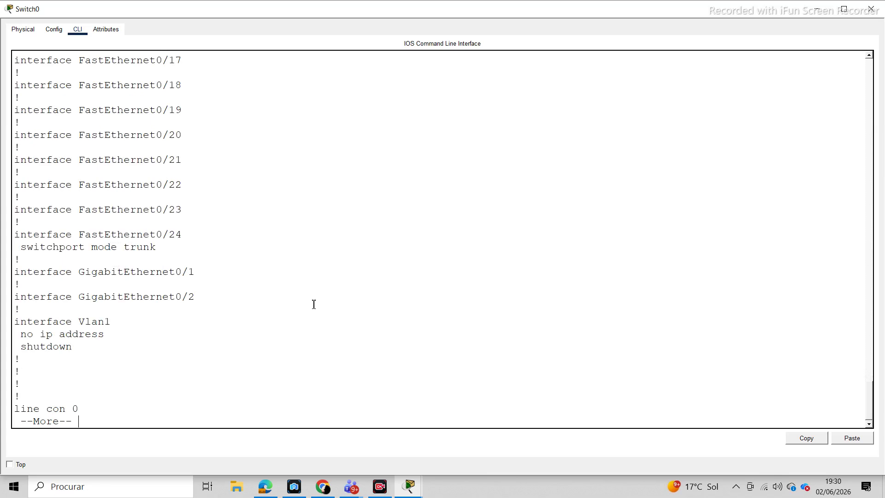
key("Return")
key("Return")
key("Return")
key("Return")
key("Return")
key("Return")
key("Return")
key("Return")
key("Return")
key("Return")
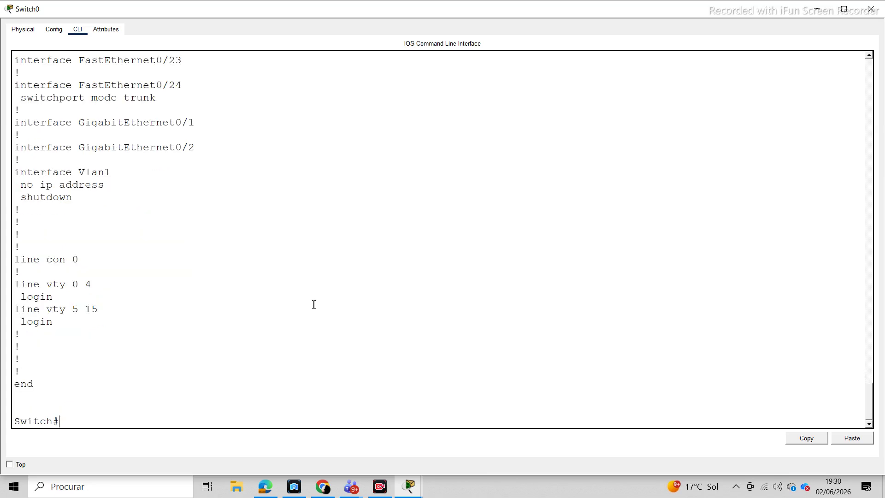
type("copy run star")
key("BackSpace")
key("BackSpace")
key("BackSpace")
key("BackSpace")
key("BackSpace")
key("BackSpace")
key("BackSpace")
key("BackSpace")
key("BackSpace")
key("BackSpace")
key("BackSpace")
key("BackSpace")
key("BackSpace")
Step: Display the running configuration again with show run, paging through it a screenful at a time back to the prompt
type("show run")
key("Return")
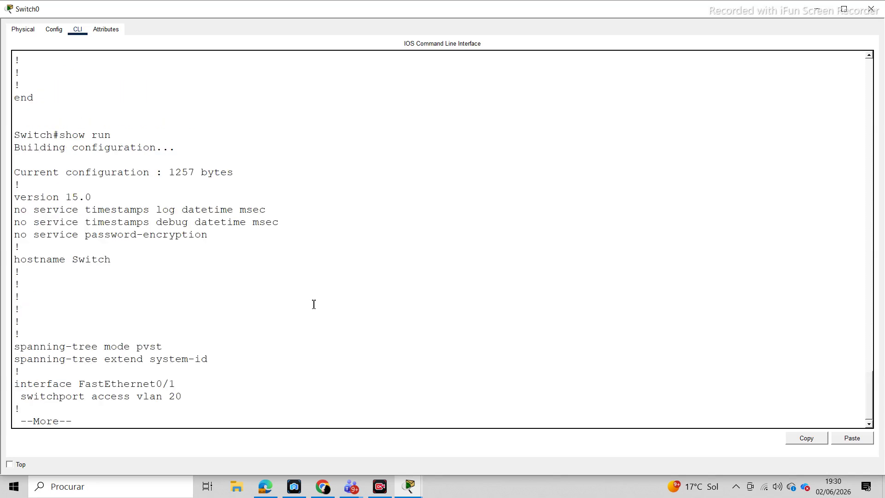
key("Return")
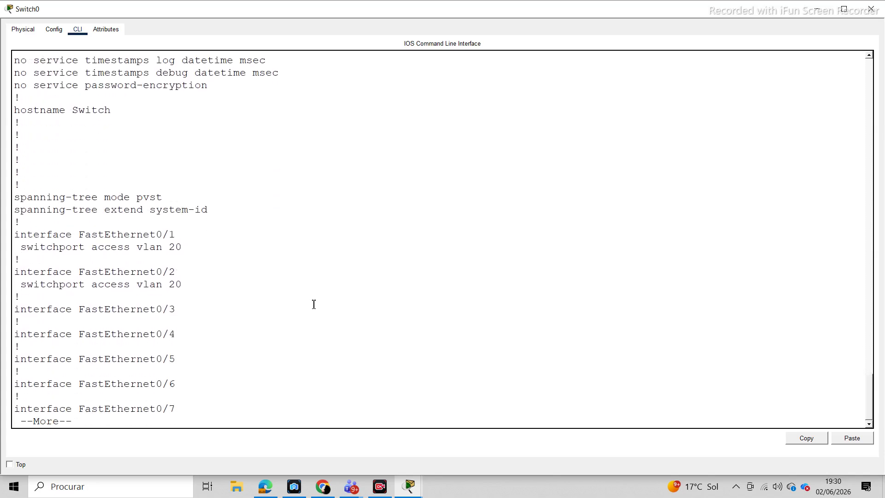
key("Return")
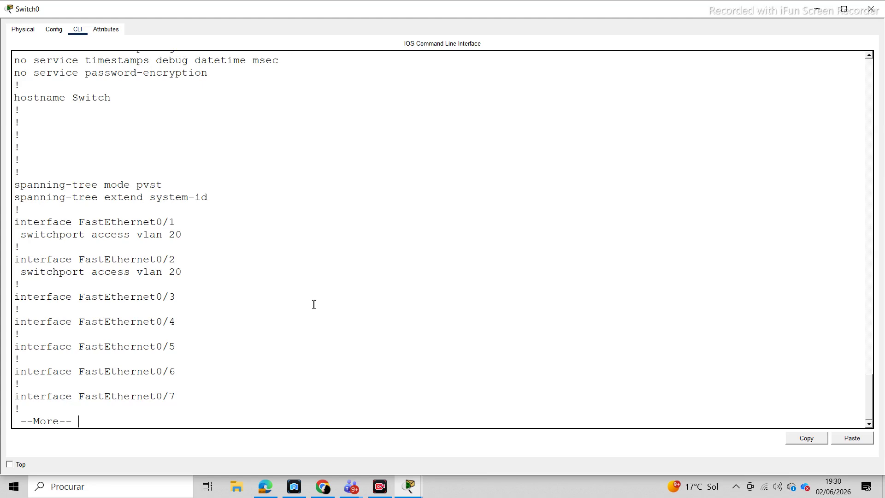
key("space")
key("space")
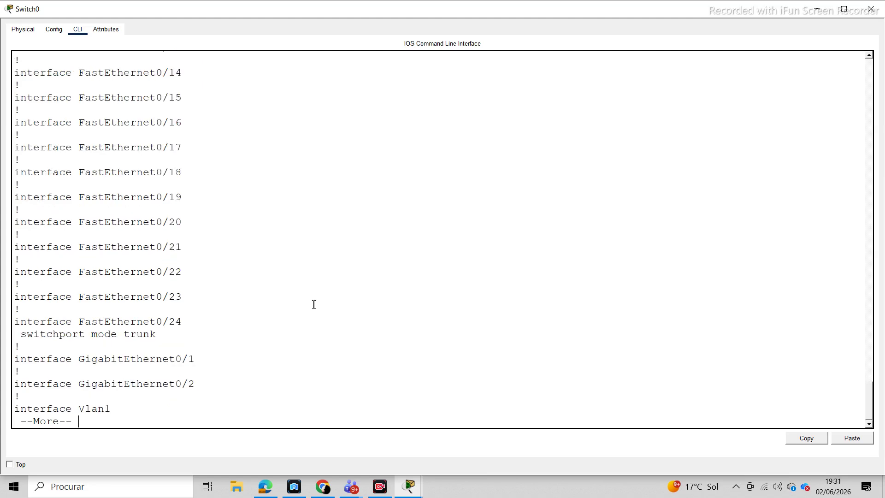
key("space")
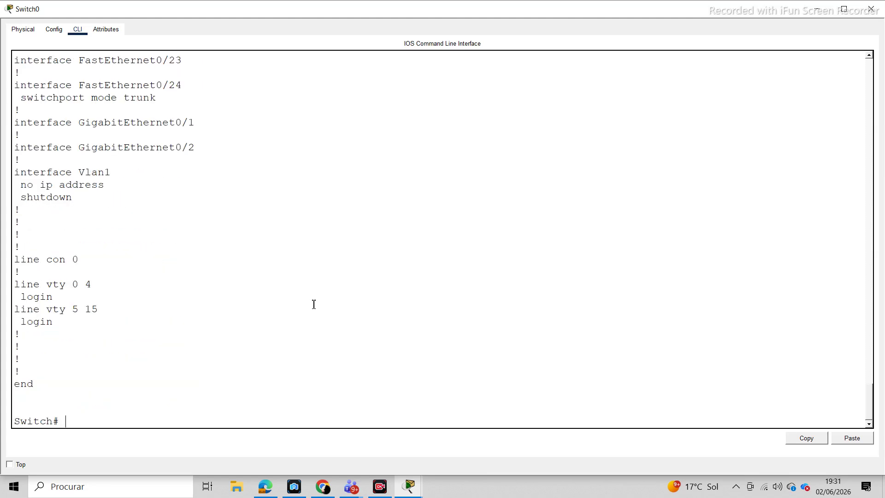
key("Return")
key("Return")
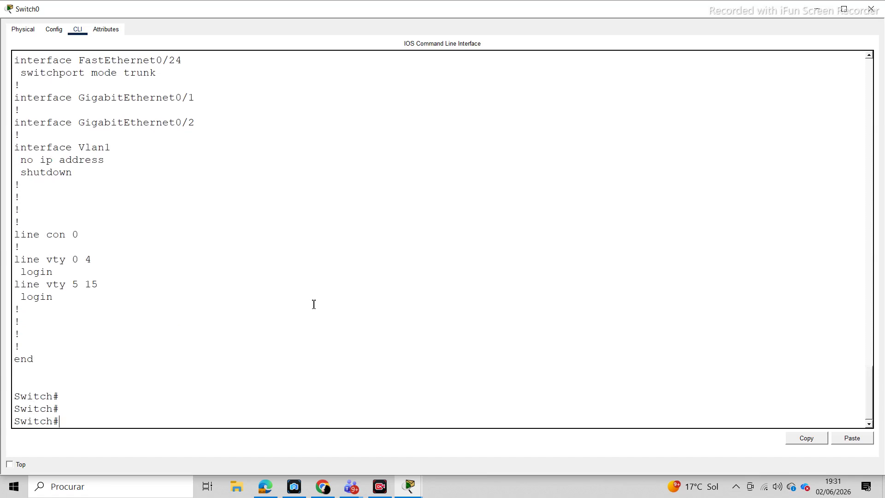
Step: Display the VLAN table with sh vlan, examine the ports assigned to VLANs 10 Voz and 20 Dados, and close Switch0's window
type("sh vlan")
key("Return")
key("Return")
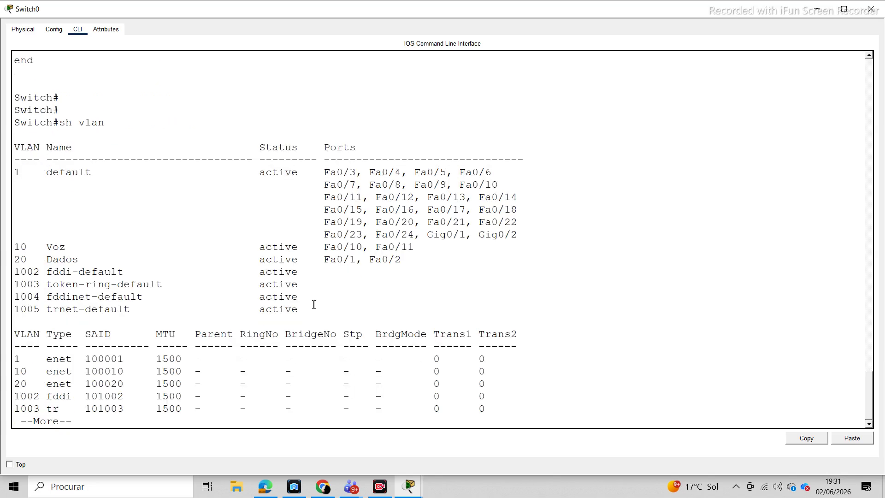
key("space")
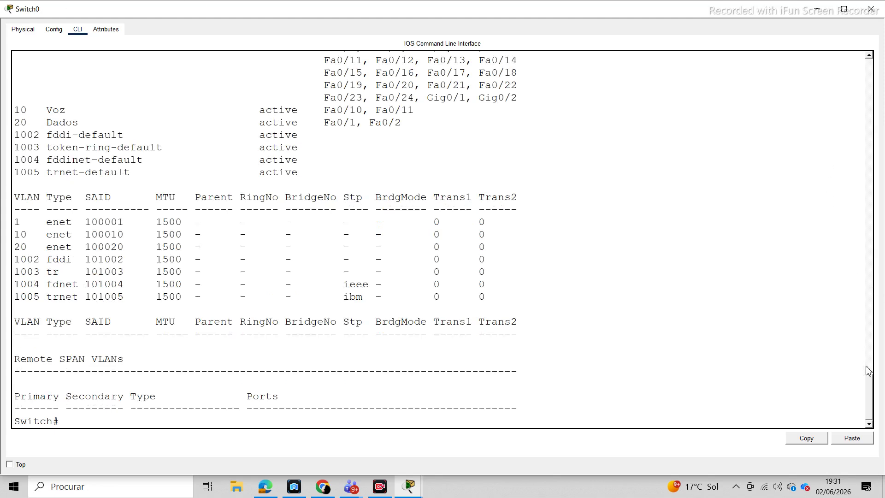
left_click_drag(872, 387, 875, 374)
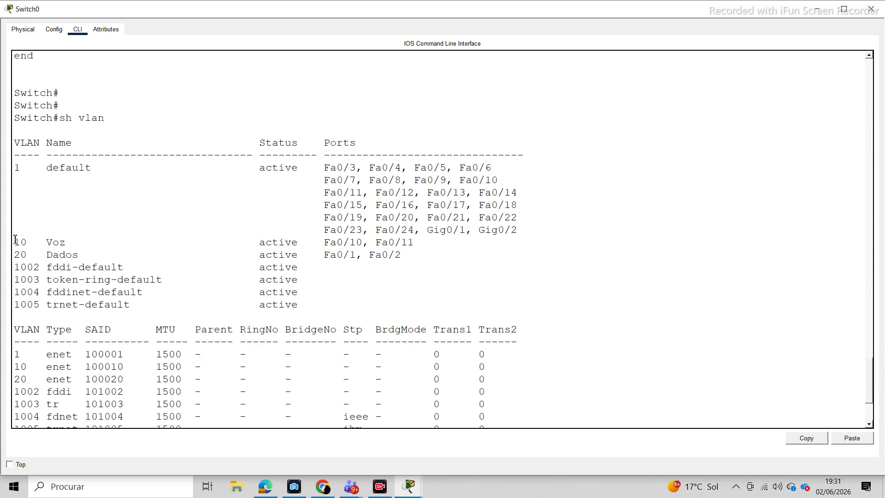
left_click_drag(14, 242, 417, 243)
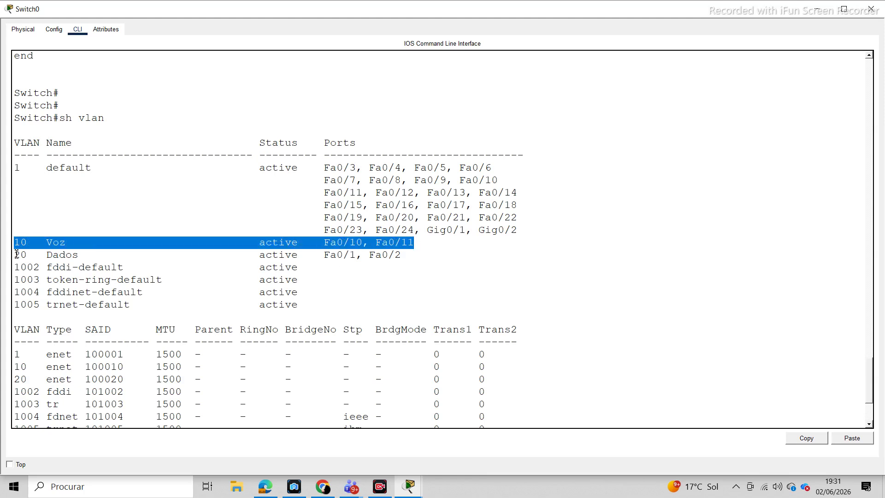
left_click_drag(14, 255, 81, 254)
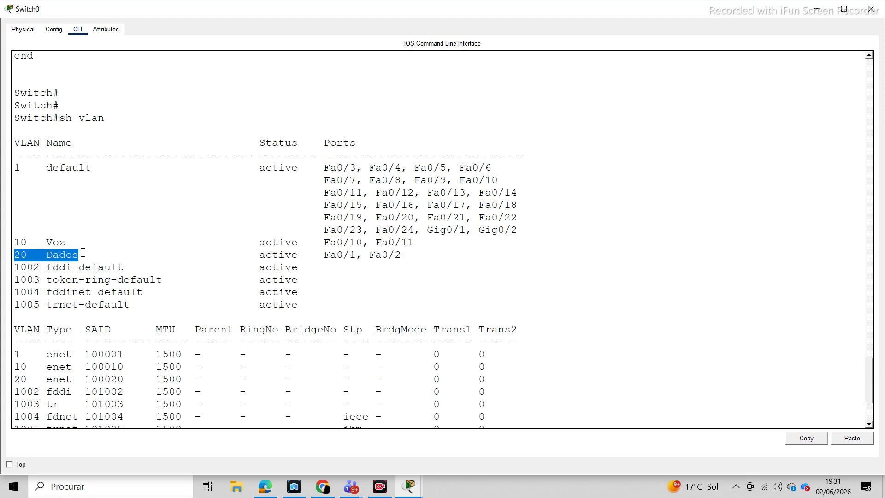
left_click_drag(260, 255, 418, 252)
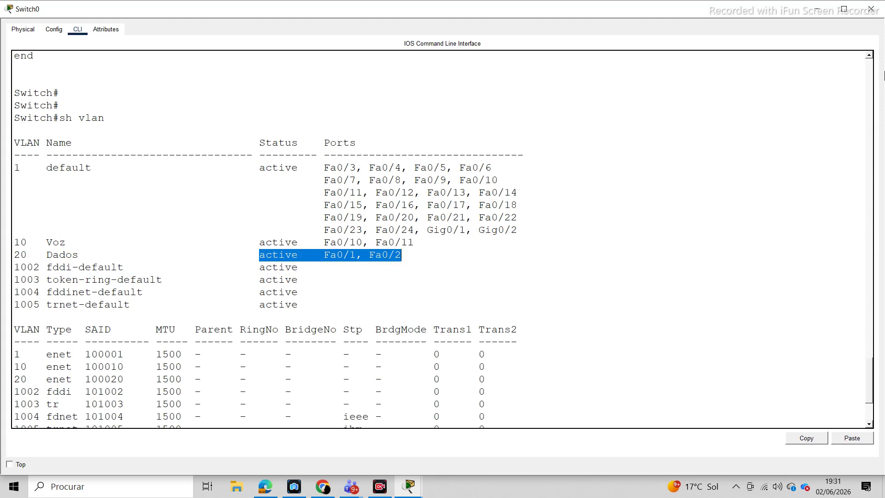
left_click(871, 13)
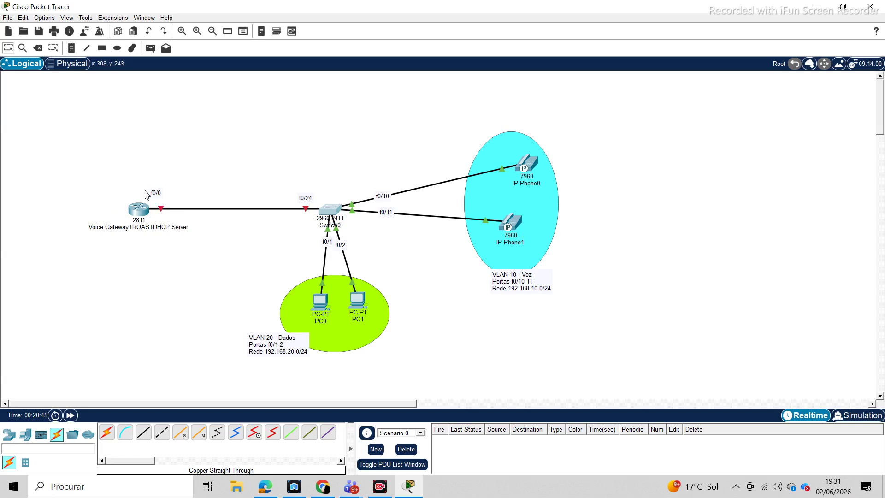
Step: Add a text note "nº200" to the topology and place it beside IP Phone0
left_click(72, 48)
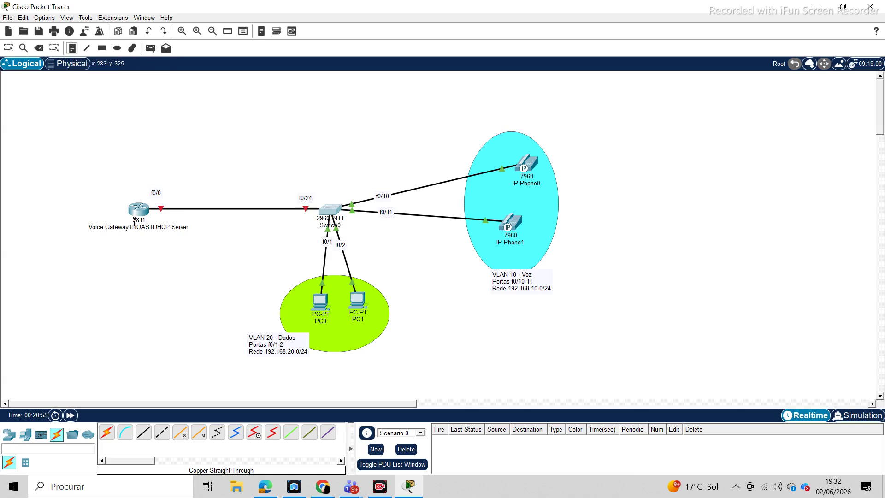
left_click(72, 51)
left_click(567, 159)
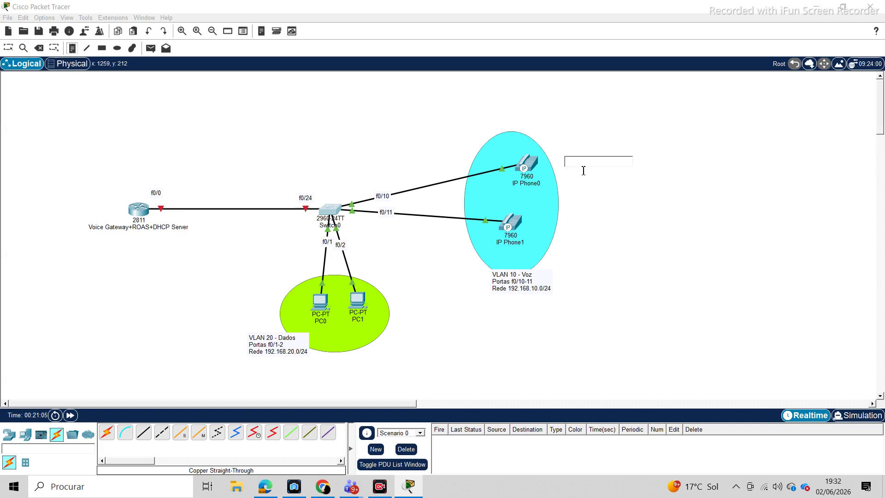
type("n°")
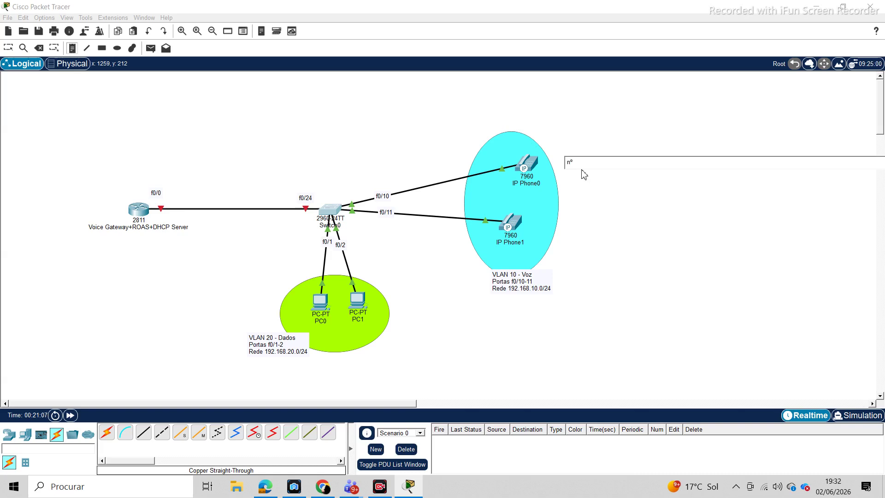
type("º200")
left_click(8, 48)
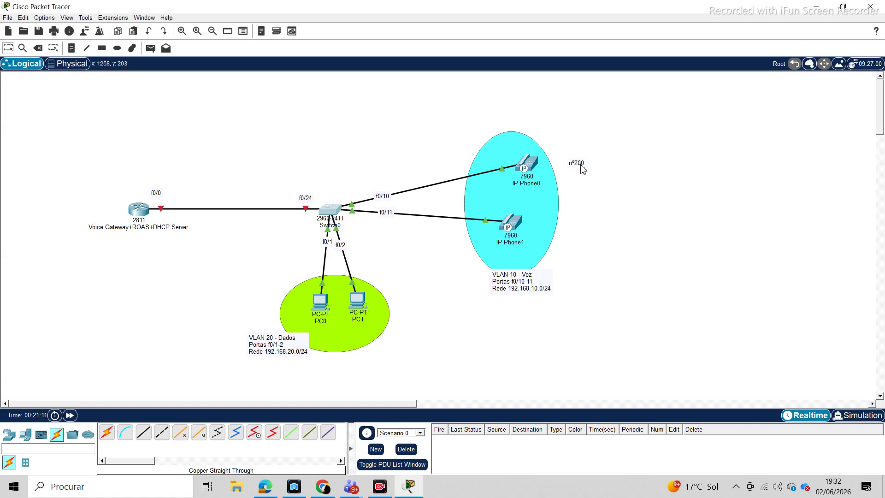
left_click_drag(581, 165, 563, 174)
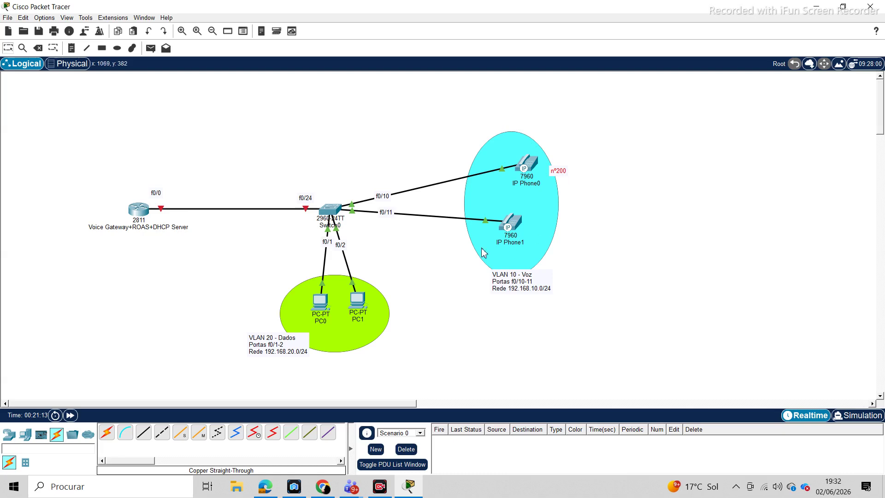
Step: Add a text note "nº201" to the topology and place it beside IP Phone1
left_click(73, 48)
left_click(169, 125)
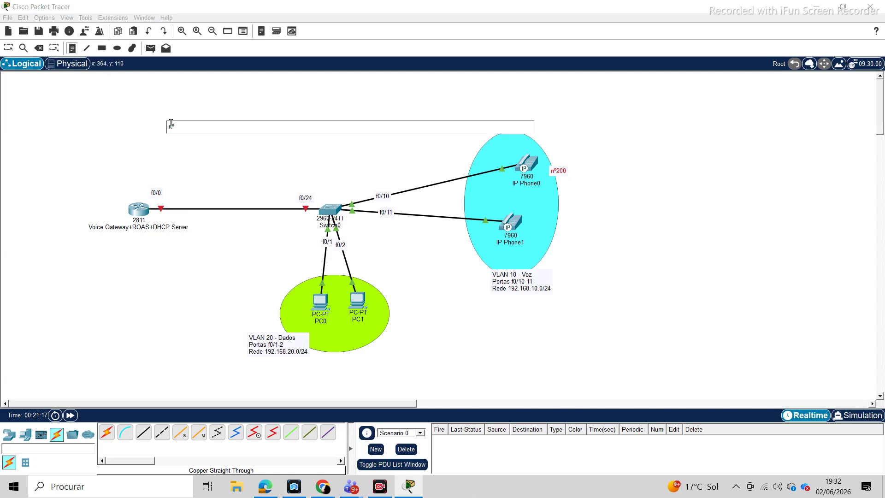
type("nº201")
left_click(9, 48)
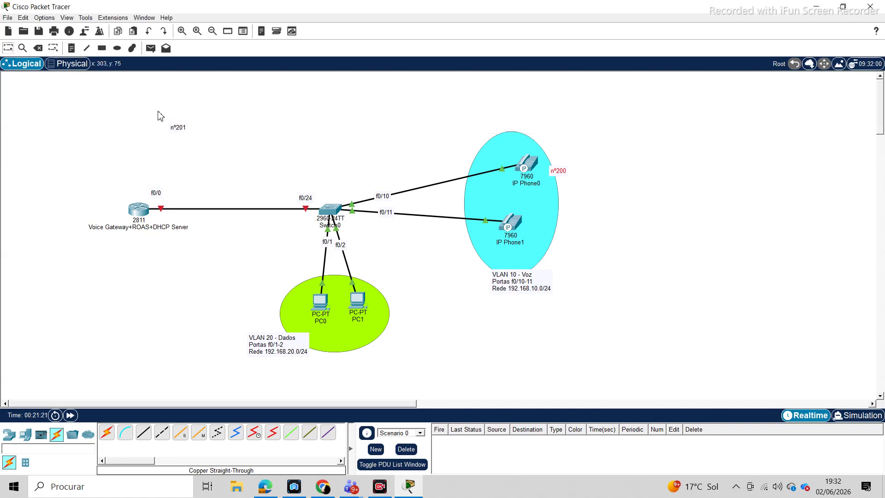
left_click_drag(180, 133, 552, 242)
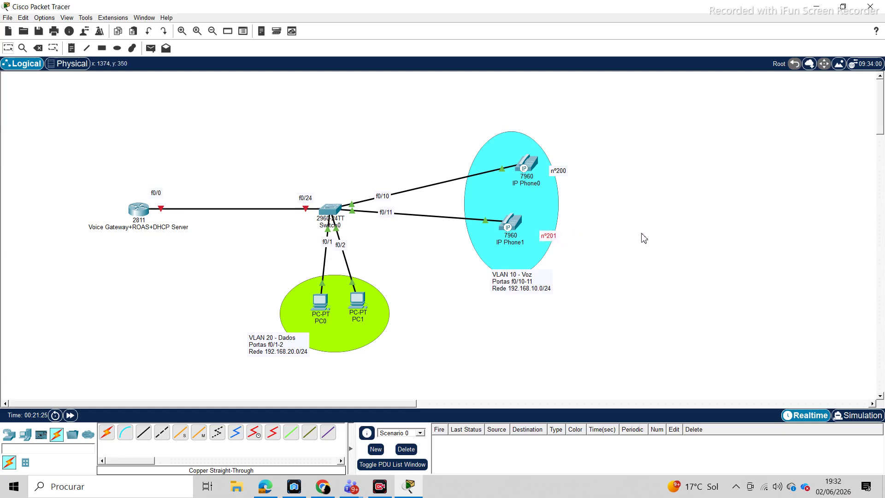
left_click(642, 226)
left_click(140, 211)
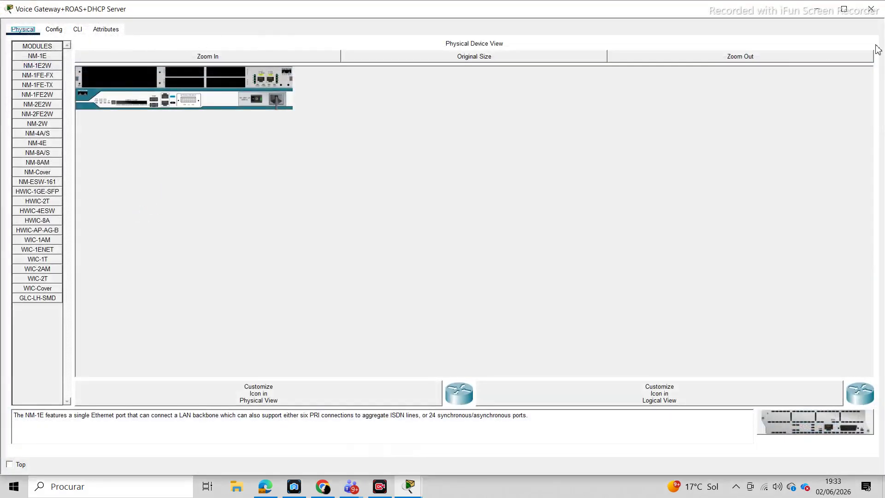
left_click(871, 9)
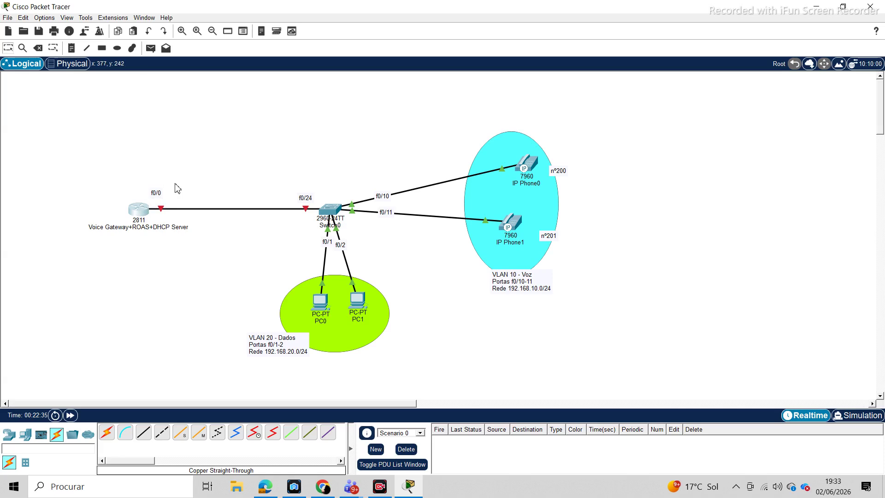
Step: Open the command line of the 2811 Voice Gateway router and answer no to the initial configuration dialog
left_click(139, 210)
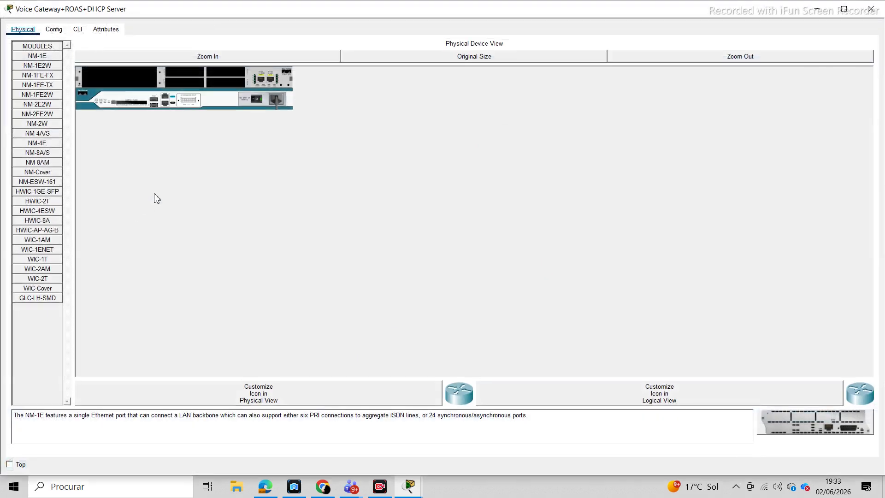
left_click(77, 29)
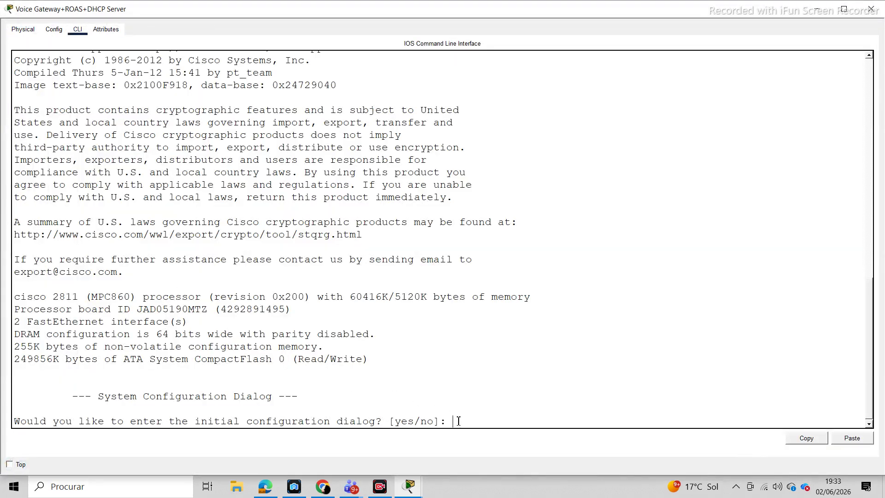
type("no")
key("Return")
key("Return")
key("Return")
key("Return")
key("Return")
Step: Try to enter global configuration mode with conf t directly from user mode
type("c")
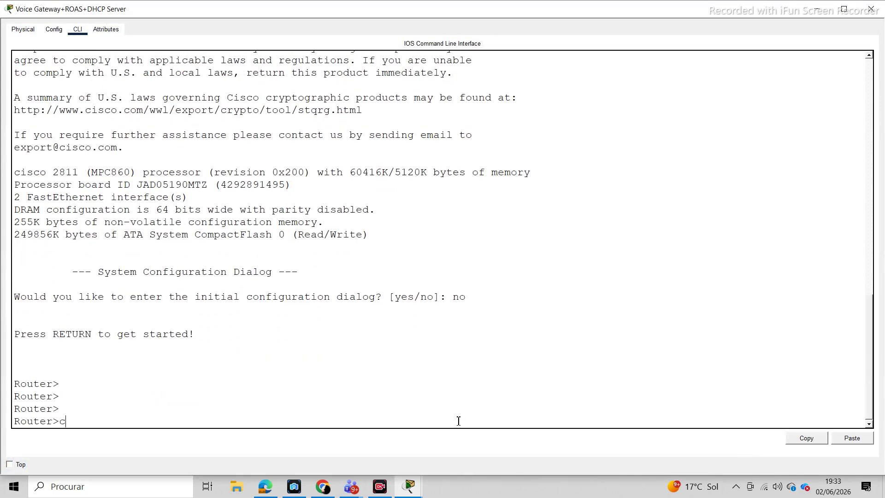
type("onf ")
type("t")
key("Return")
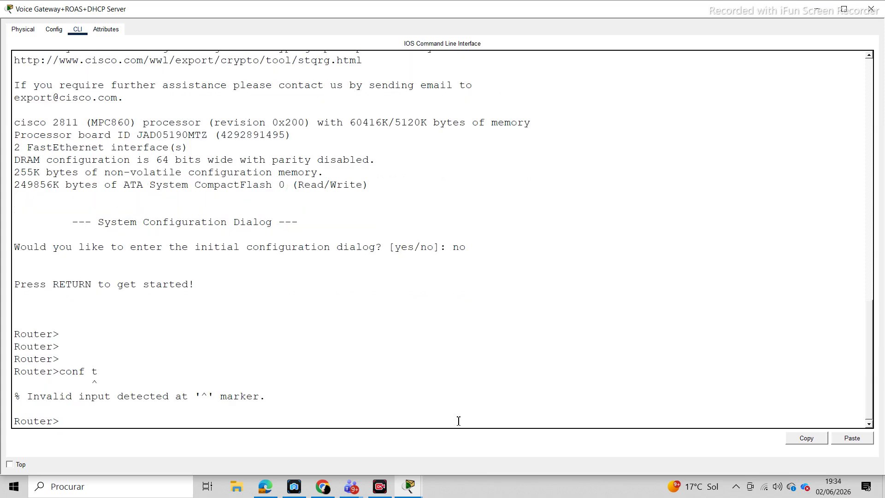
Step: Enter privileged mode with ena and global configuration mode with conf t on the router
type("ena")
key("Return")
type("conf")
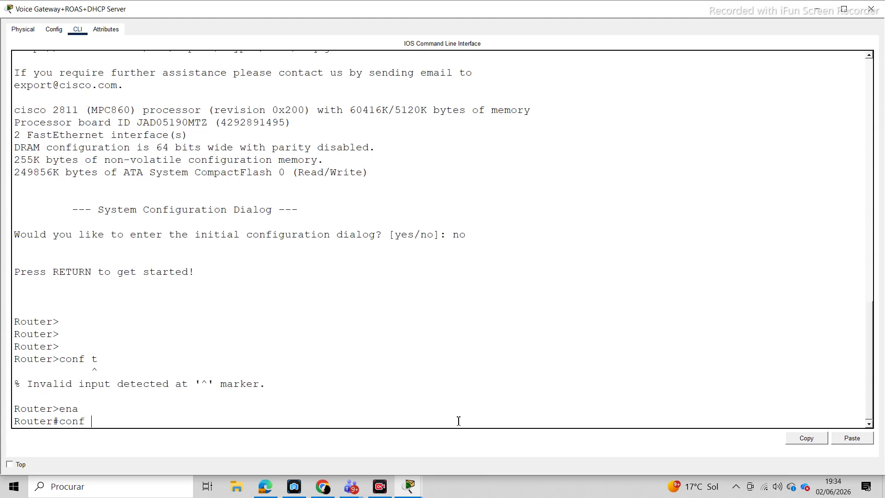
type(" t")
key("Return")
key("Return")
key("Return")
key("Return")
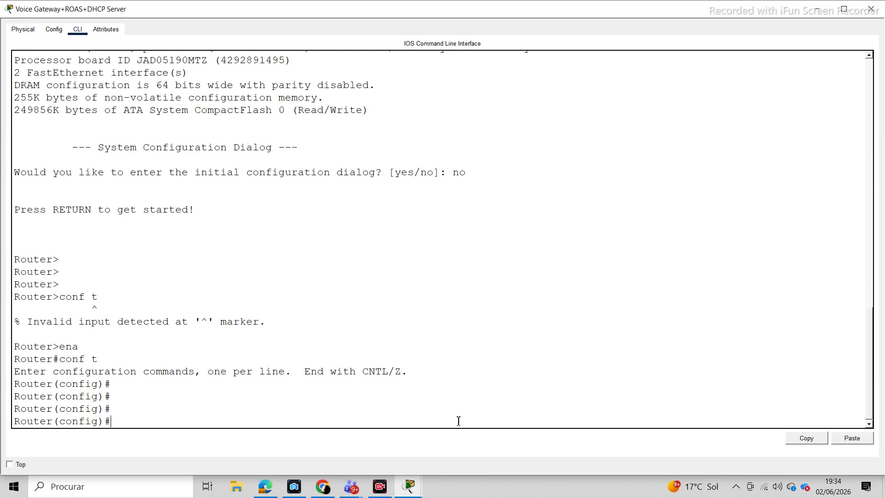
Step: Configure the router's interface f0/0 without an IP address using no ip add and enable it with no shut
type("int f0/0")
key("Return")
type("n")
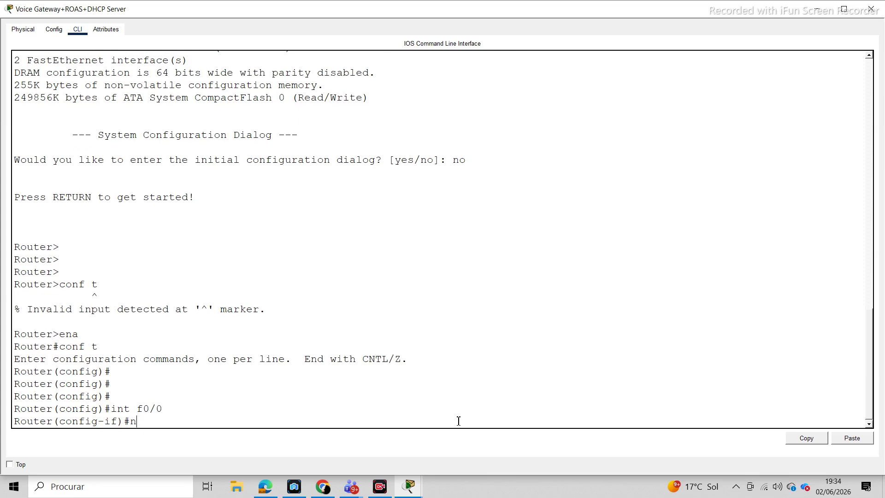
type("o ip add")
key("Return")
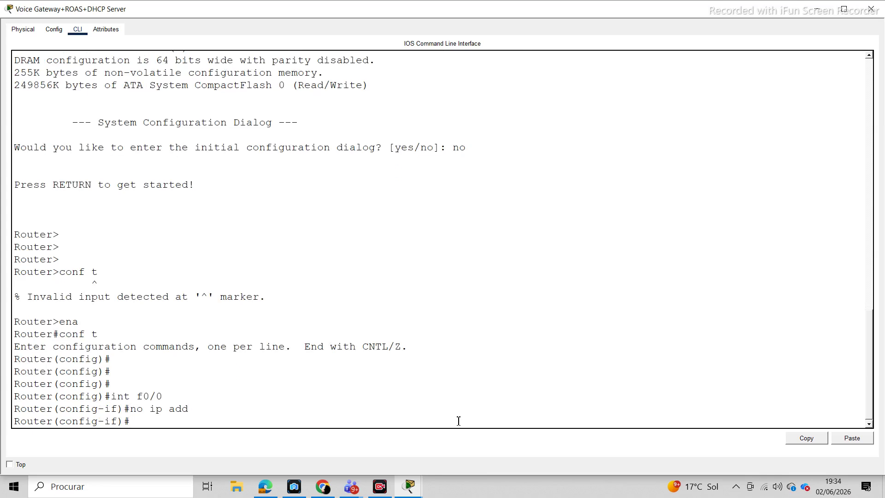
type("no shut")
key("Return")
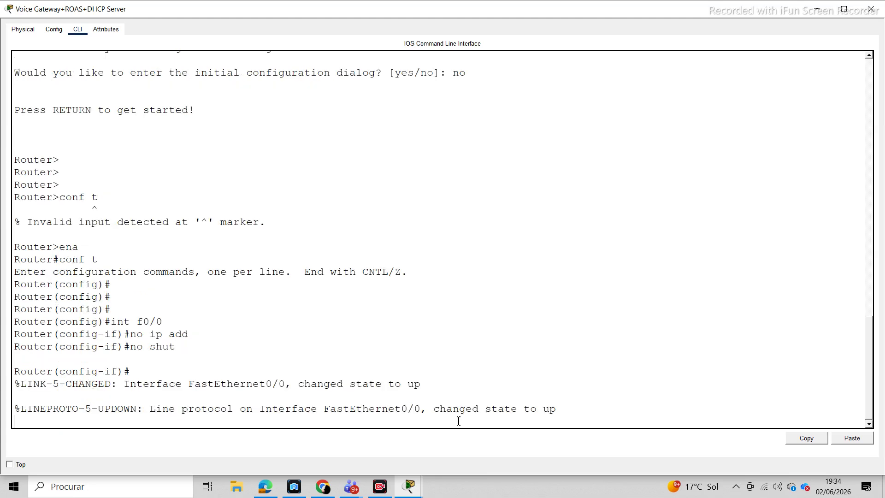
key("Return")
key("Return")
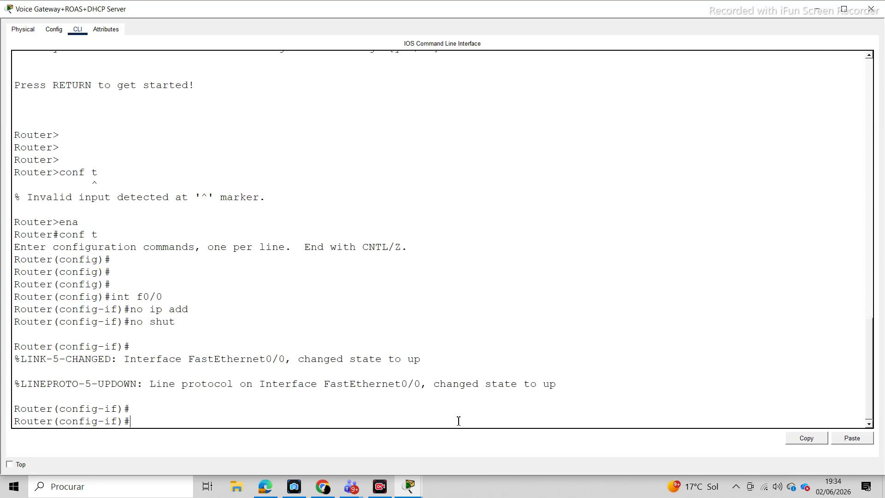
Step: Create the router subinterface f0/0.20 for the data VLAN with int f0/0.20
type("int f0/0")
type("20")
key("Return")
key("Return")
key("Return")
key("Return")
key("Return")
key("Return")
key("Return")
key("Return")
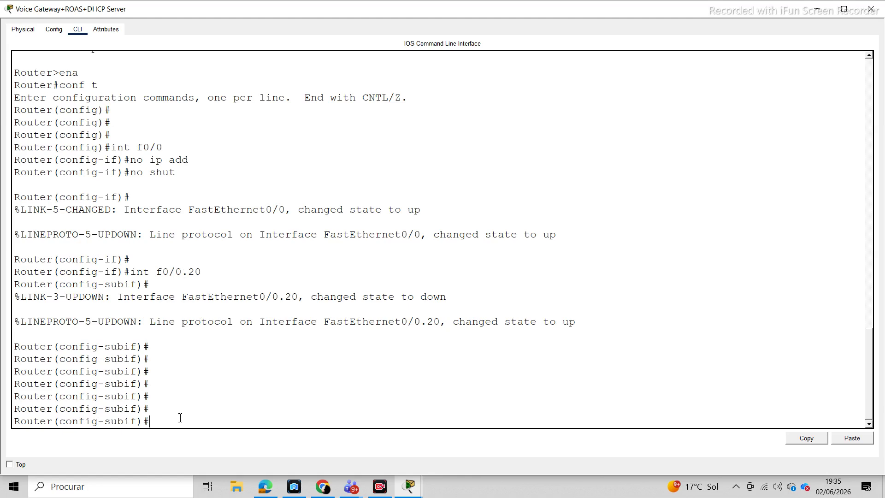
Step: List the commands available in subinterface configuration mode with ? and examine the encapsulation entry
type("?")
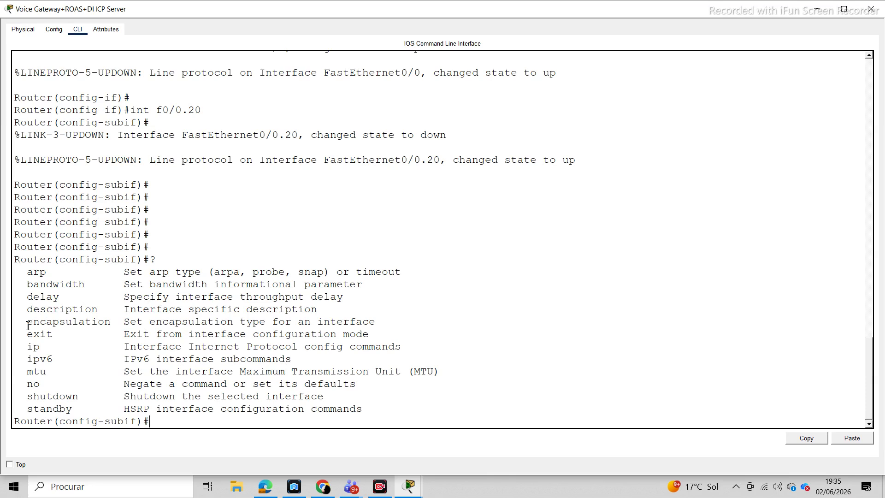
left_click_drag(27, 323, 357, 326)
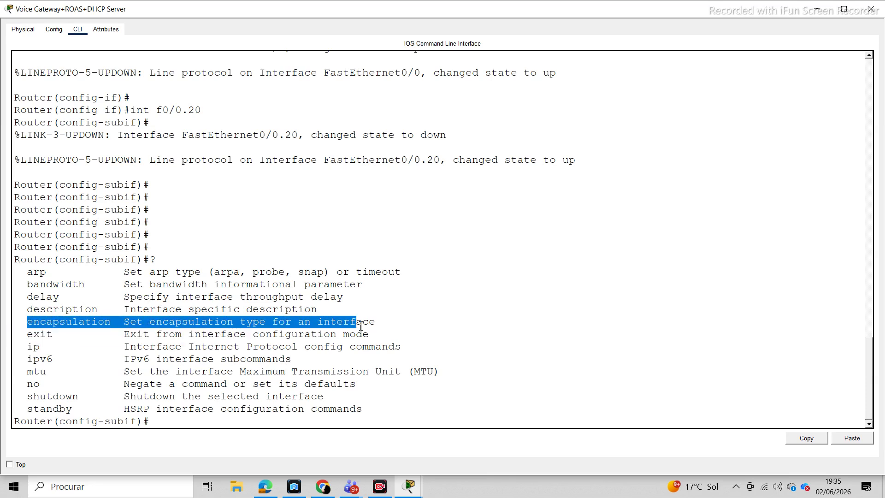
left_click(165, 423)
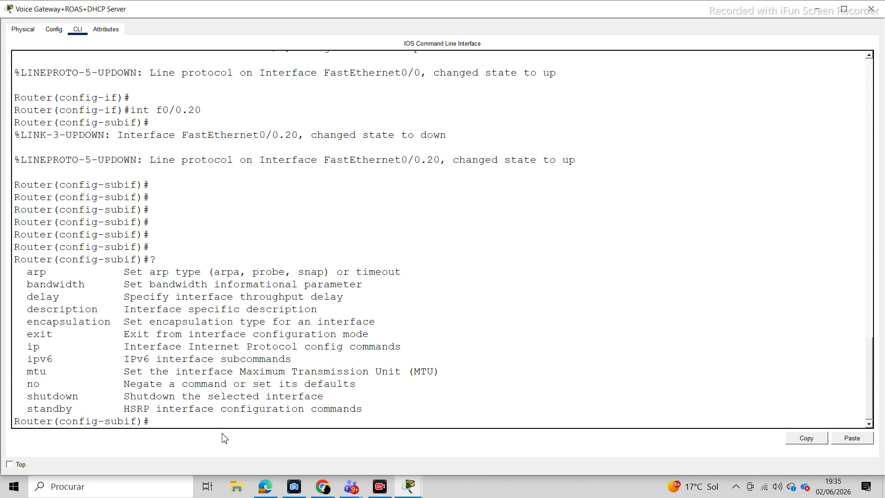
Step: Set subinterface f0/0.20 to encapsulation dot1q 20, consulting the ? help for the encapsulation type and VLAN ID
type("enc")
key("Tab")
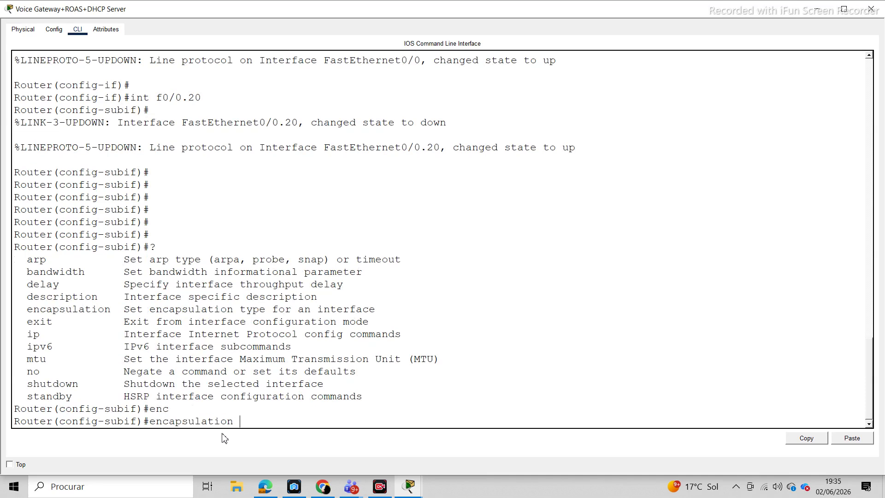
type("?")
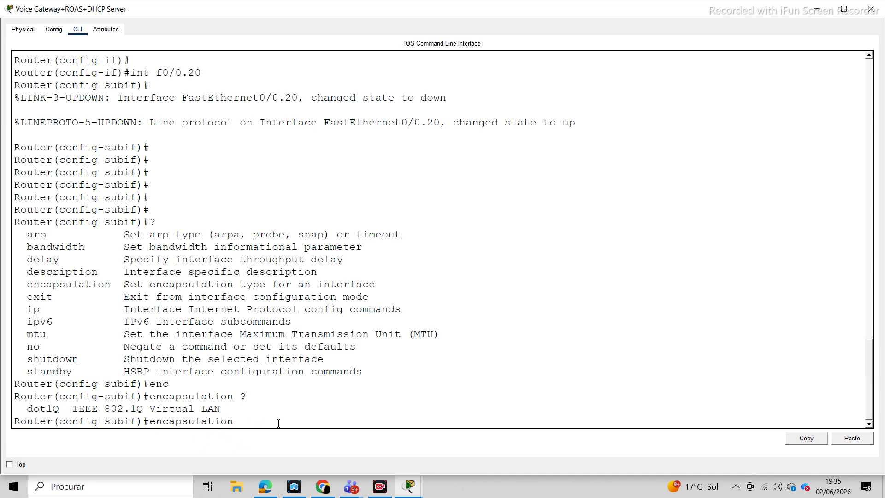
type("dot1q ?")
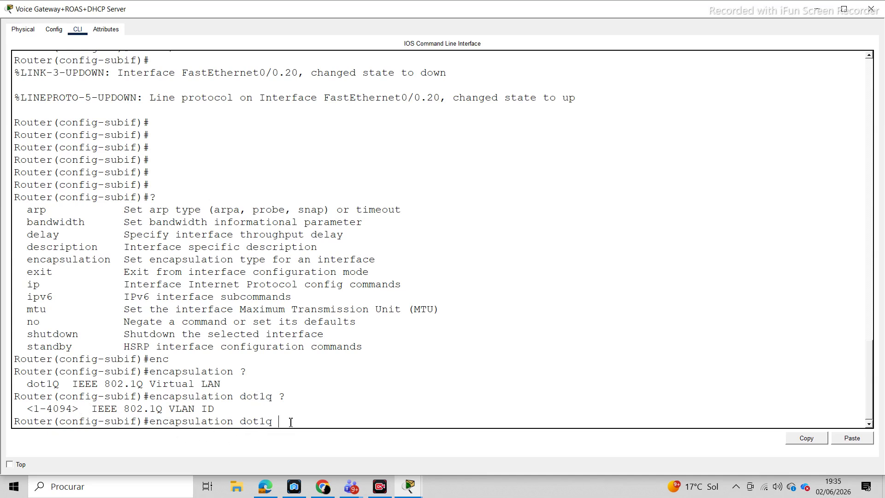
type("20")
key("Return")
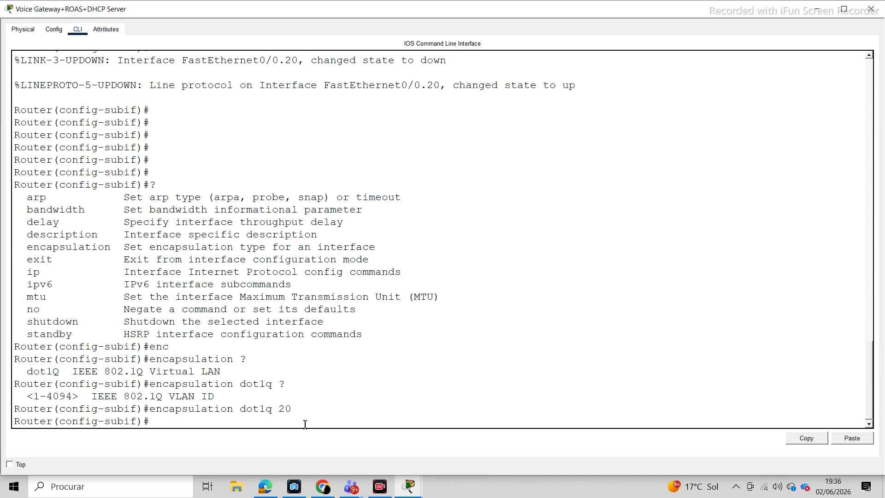
Step: Assign the IP address 192.168.20.254 with mask 255.255.255.0 to subinterface f0/0.20
type("ip addre")
key("Tab")
type("192")
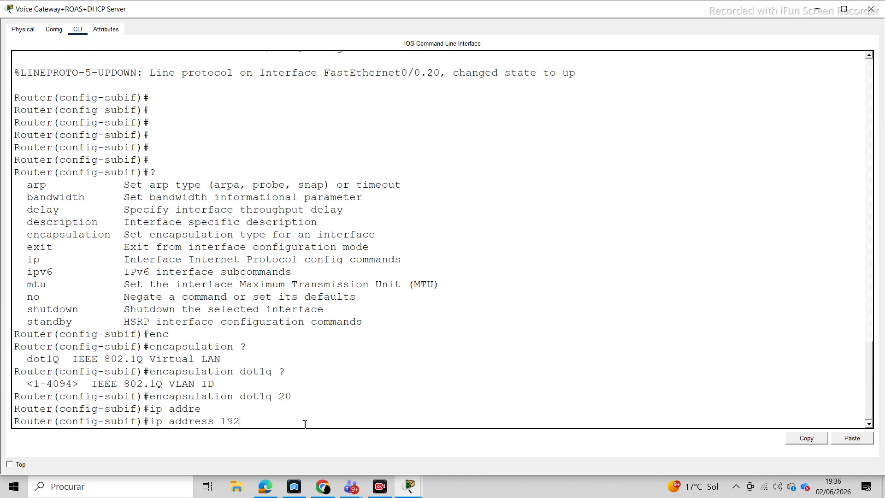
type(".168.2")
type("254 255")
type(".255.255.0")
key("Return")
key("Return")
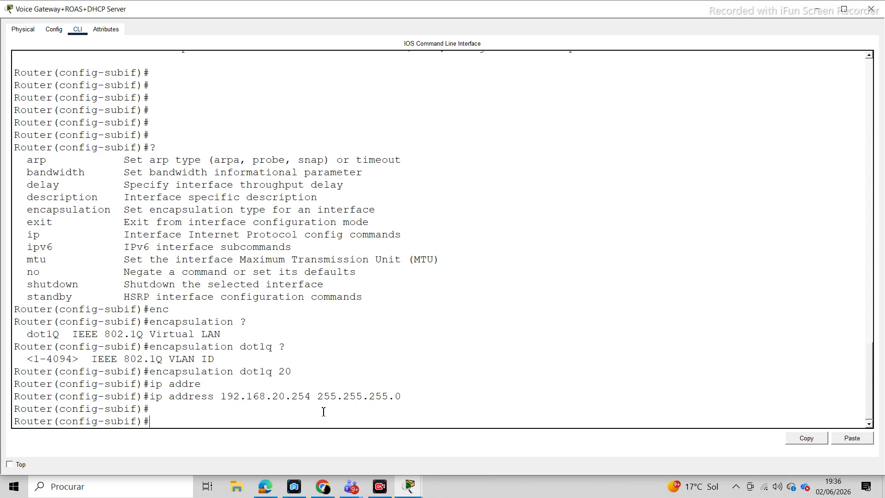
Step: Create the router subinterface f0/0.10 for the voice VLAN by adapting the earlier int f0/0.20 command
key("Up")
key("Up")
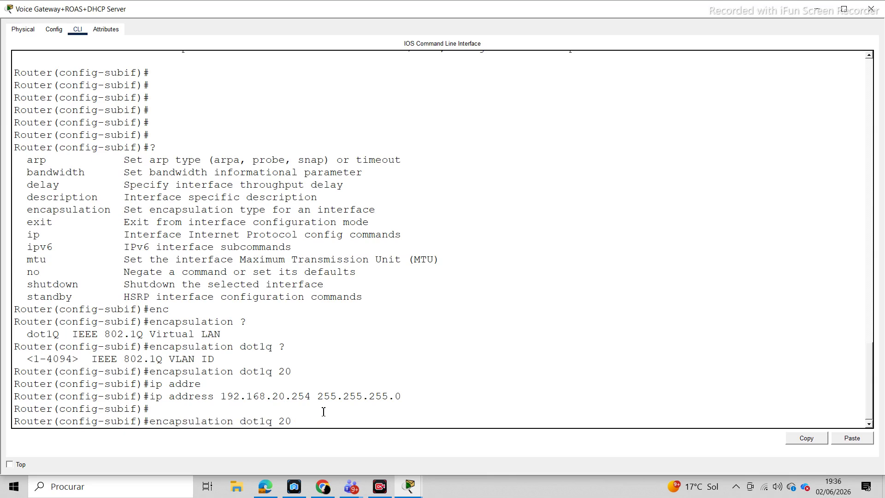
key("Up")
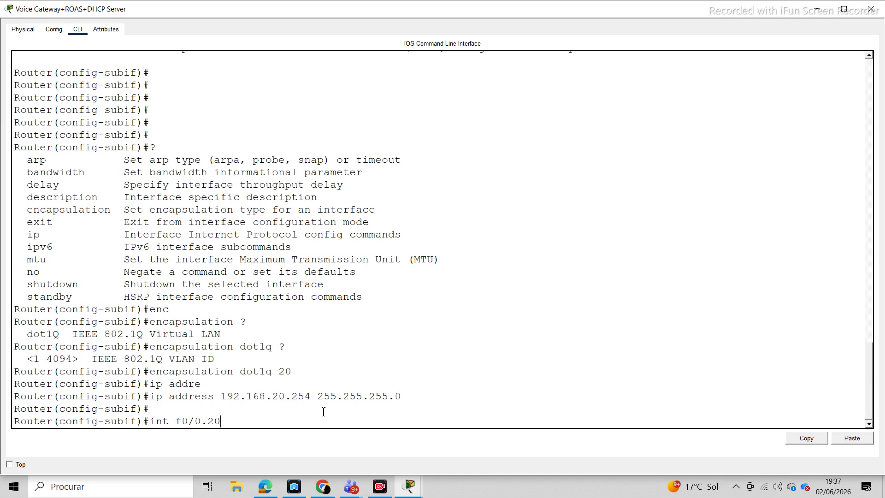
key("BackSpace")
key("BackSpace")
type("10")
key("Return")
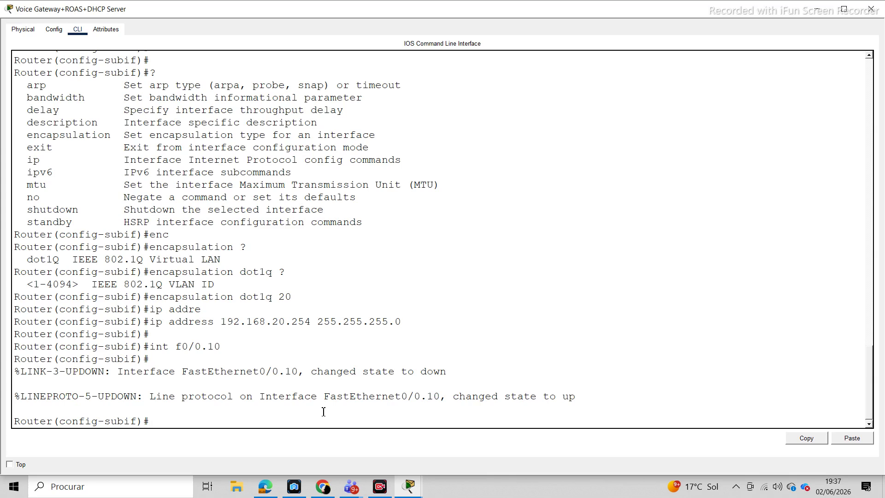
Step: Set subinterface f0/0.10 to encapsulation dot1q 10 by adapting the earlier encapsulation command
key("Up")
key("Up")
key("Up")
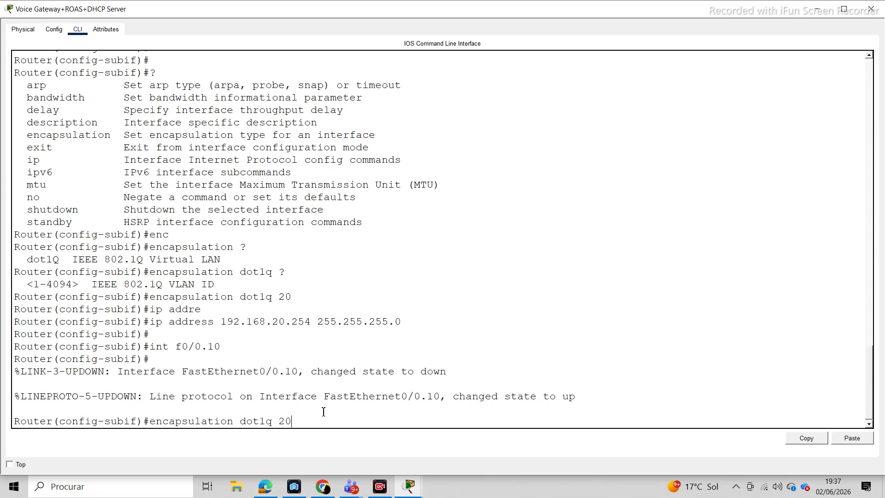
key("BackSpace")
key("BackSpace")
type("10")
key("Return")
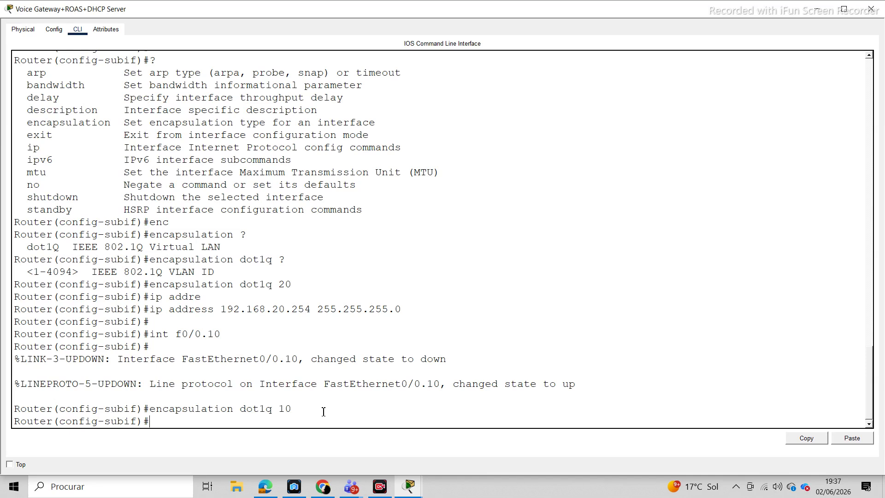
Step: Assign the IP address 192.168.10.254 with mask 255.255.255.0 to subinterface f0/0.10
key("Up")
key("Up")
key("Up")
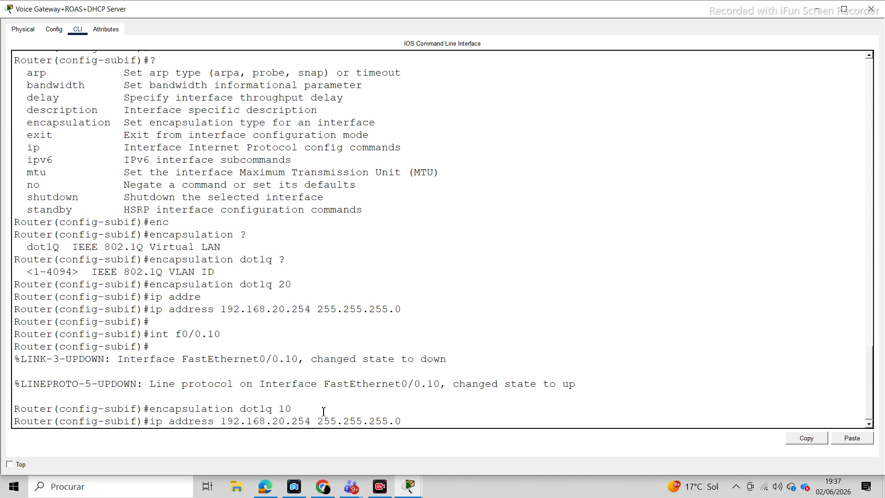
key("BackSpace")
type("1")
key("Return")
key("Return")
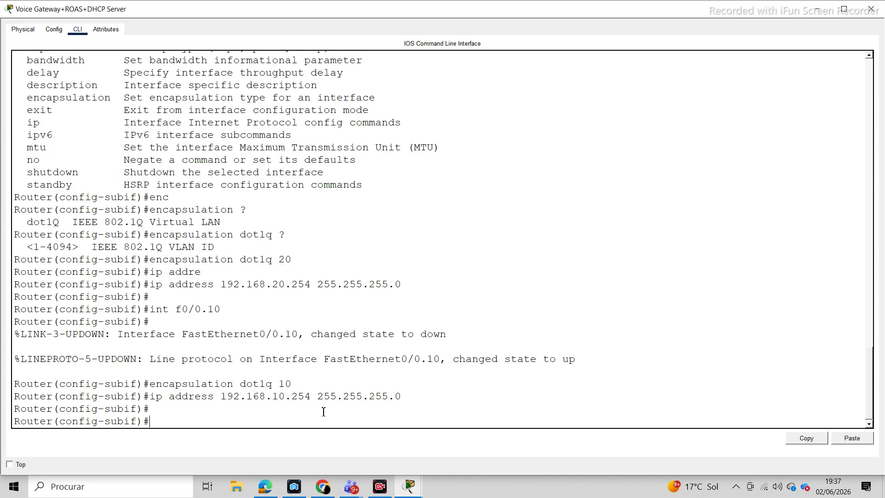
Step: Exit to global configuration mode and create the DHCP pool with ip dhcp pool dados
type("exit")
key("Return")
key("Return")
key("Return")
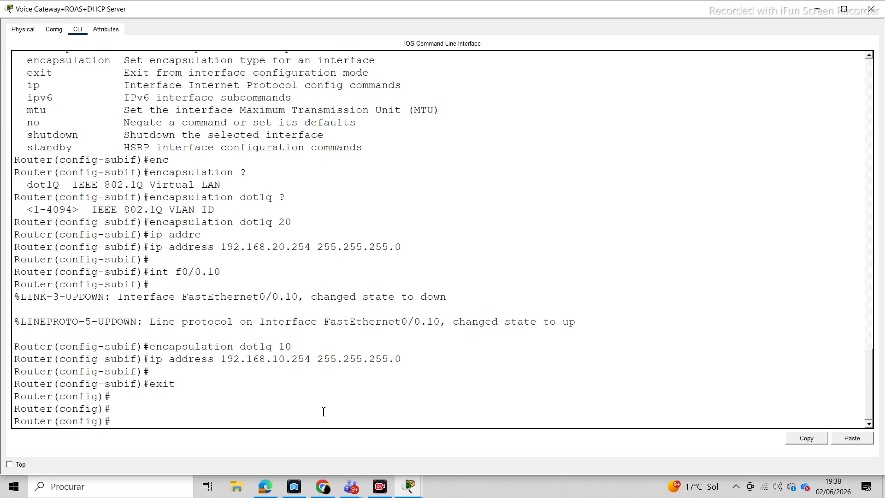
type("ip dhcp pool dados")
key("Return")
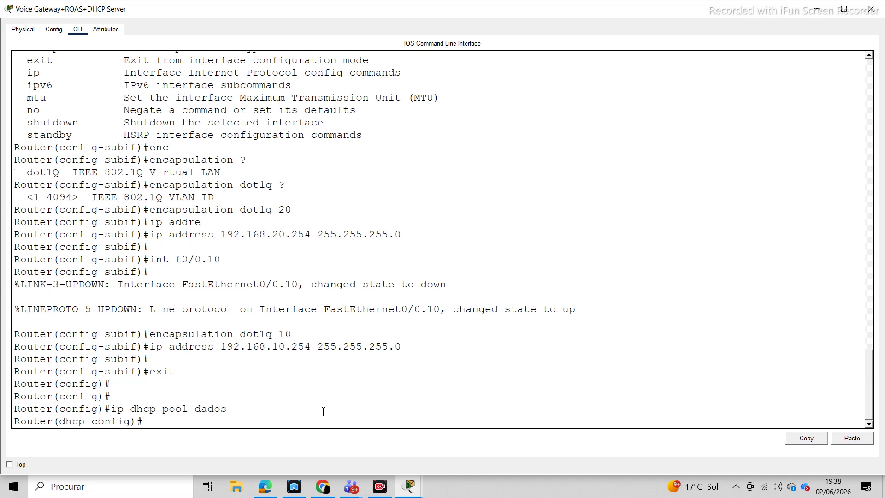
Step: Define the dados pool's network as 192.168.20.0 with mask 255.255.255.0
type("net")
key("Tab")
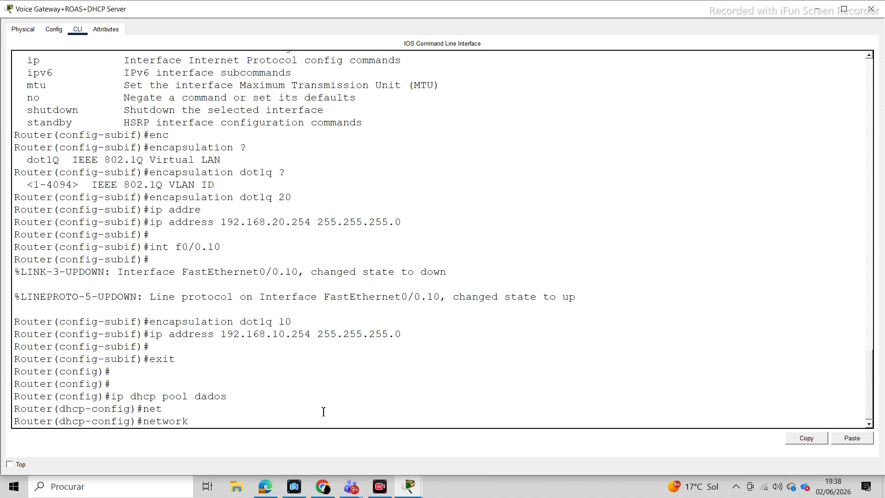
type("192.168.20.0 255.255.255.")
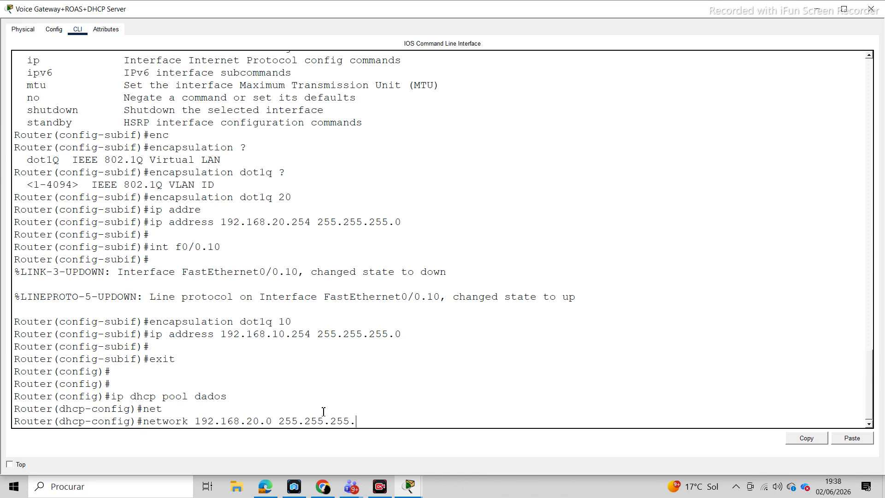
type("0")
key("Return")
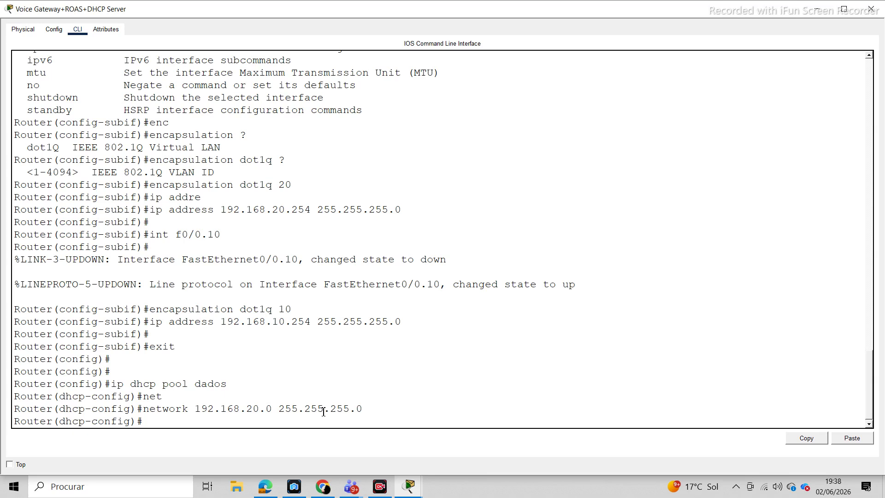
Step: Set the dados pool's default router to 192.168.20.254 and exit to global configuration mode
type("def")
key("Tab")
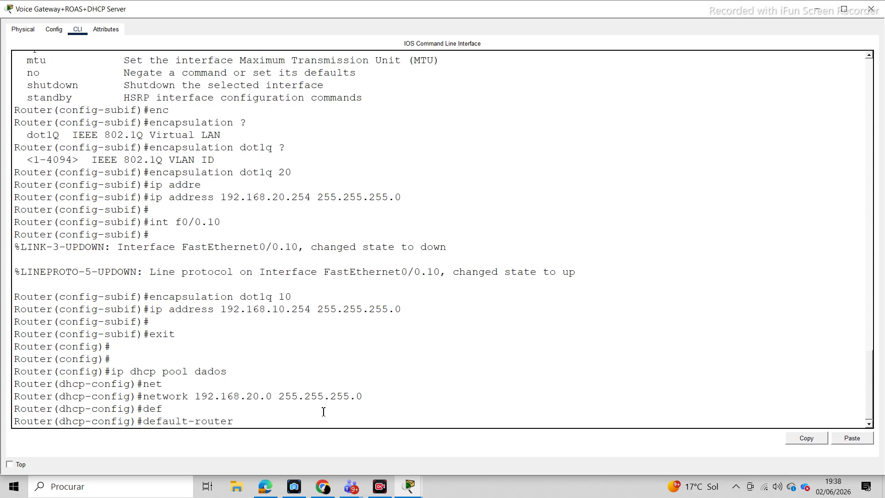
type("192.168.20.254")
key("Return")
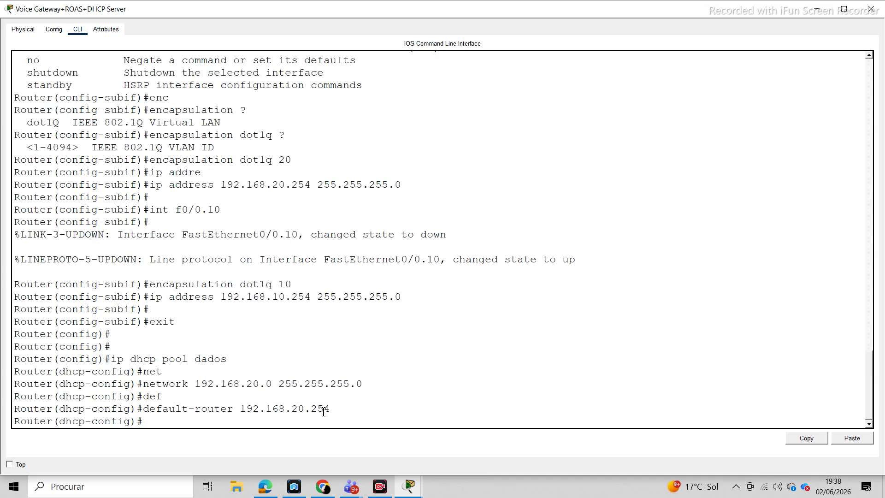
type("exit")
key("Return")
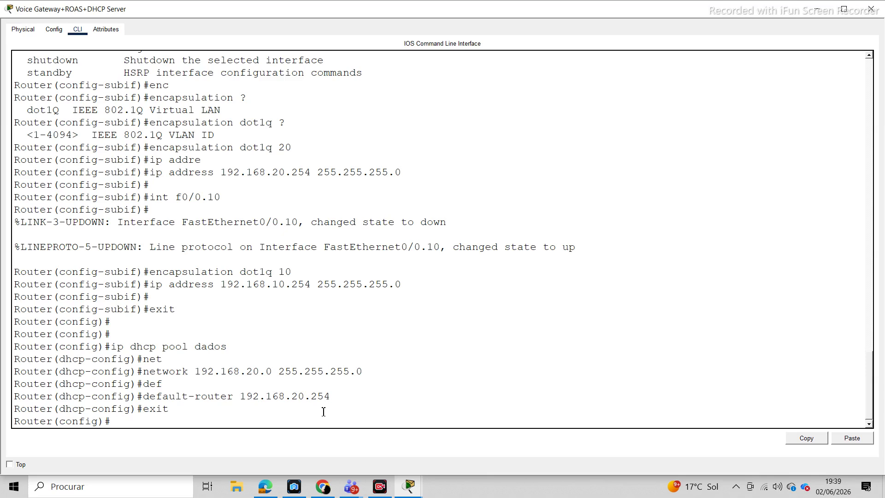
Step: Create a second DHCP pool named voz by adapting the earlier ip dhcp pool command
key("Up")
key("Up")
key("Up")
key("Up")
key("Up")
key("Up")
key("BackSpace")
key("BackSpace")
key("BackSpace")
key("BackSpace")
key("BackSpace")
type("voz")
key("Return")
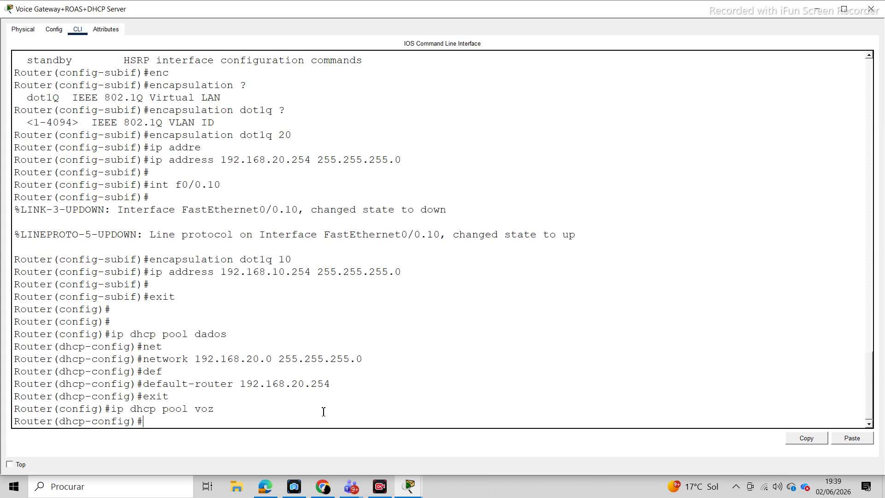
Step: Define the voz pool's network as 192.168.10.0 with mask 255.255.255.0 by adapting the earlier network command
key("Up")
key("Up")
key("Up")
key("Up")
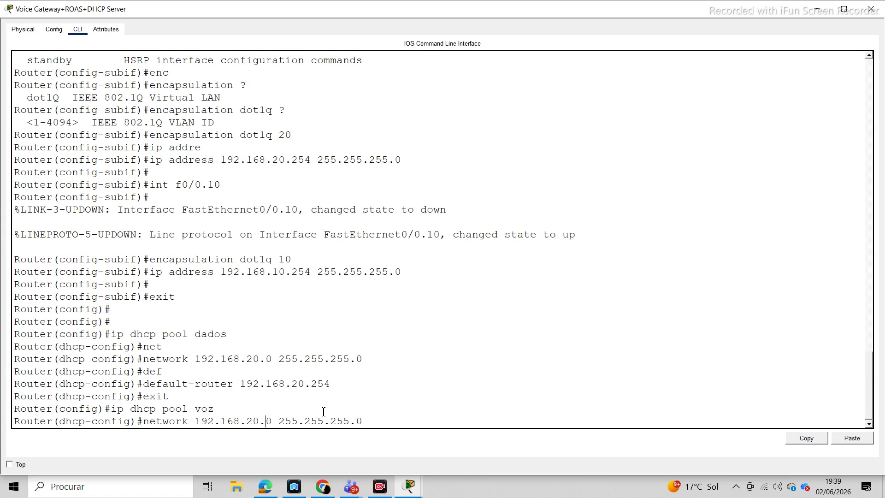
key("BackSpace")
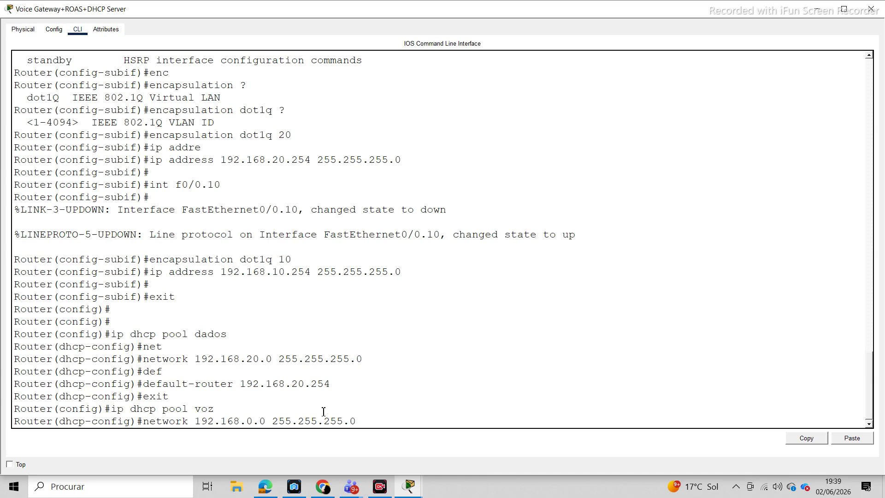
type("1")
key("Return")
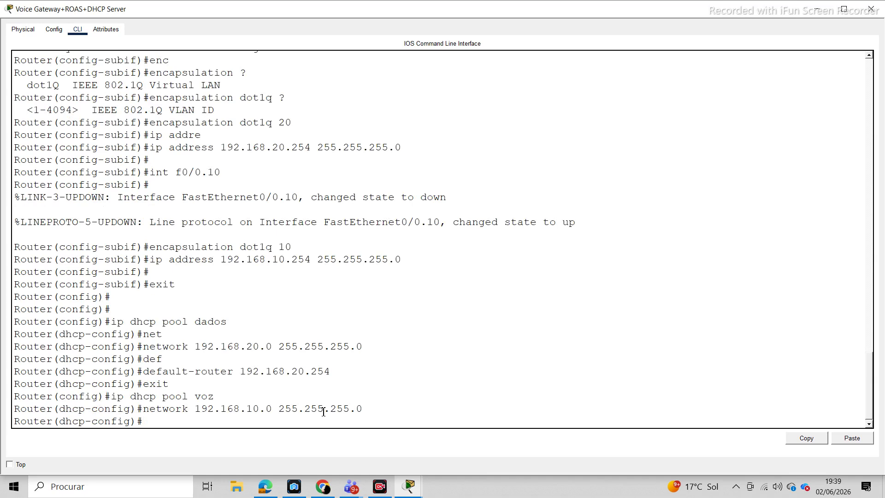
Step: Set the voz pool's default router to 192.168.10.254 by adapting the earlier default-router command
key("Up")
key("Up")
key("Up")
key("Up")
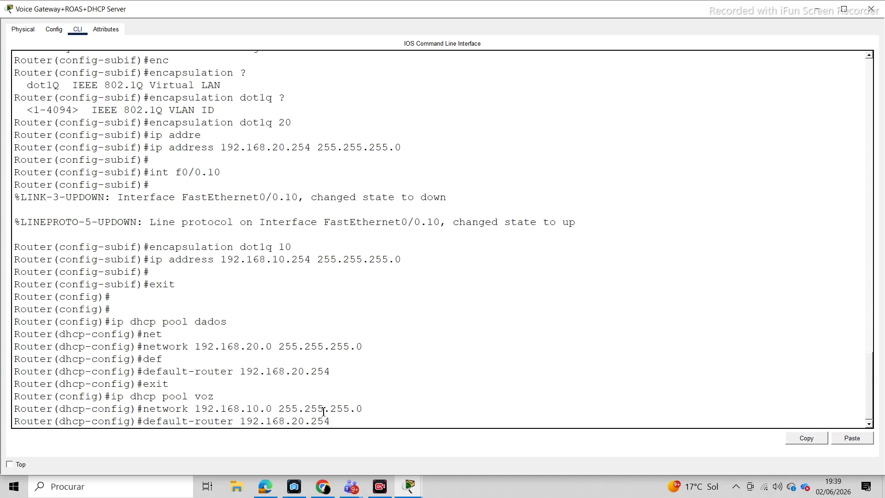
key("BackSpace")
type("1")
key("Return")
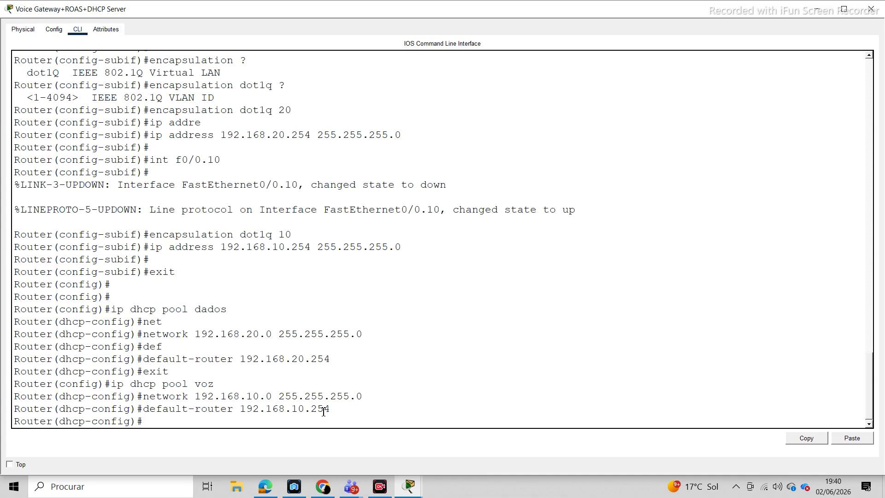
Step: Add option 150 with IP 192.168.10.254 to the voz pool and exit to global configuration mode
type("op")
key("Tab")
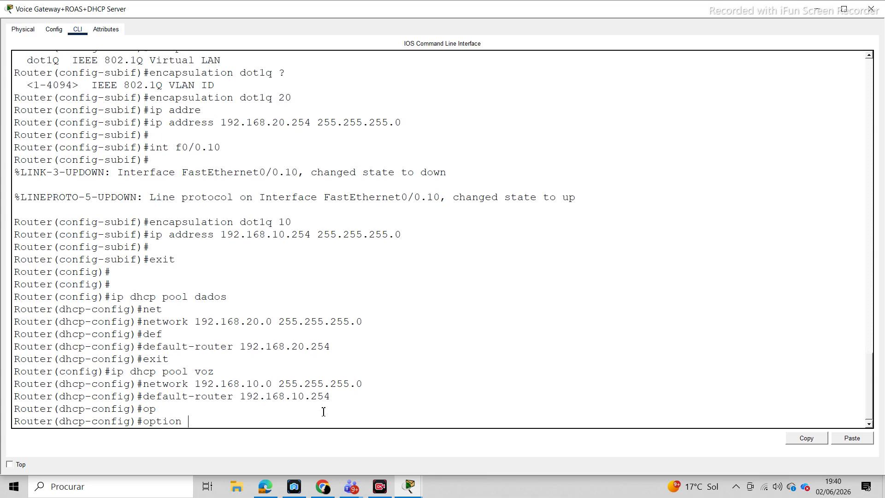
type("?")
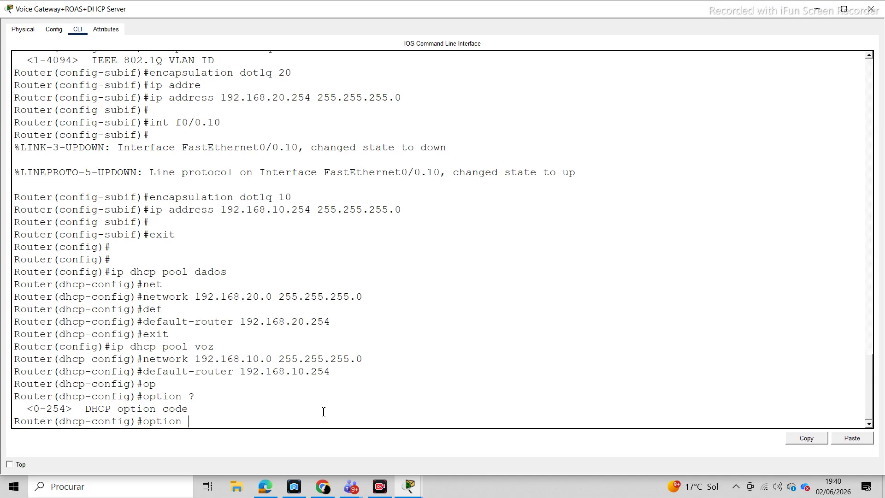
type("150 ip")
type("192.168.10.254")
key("Return")
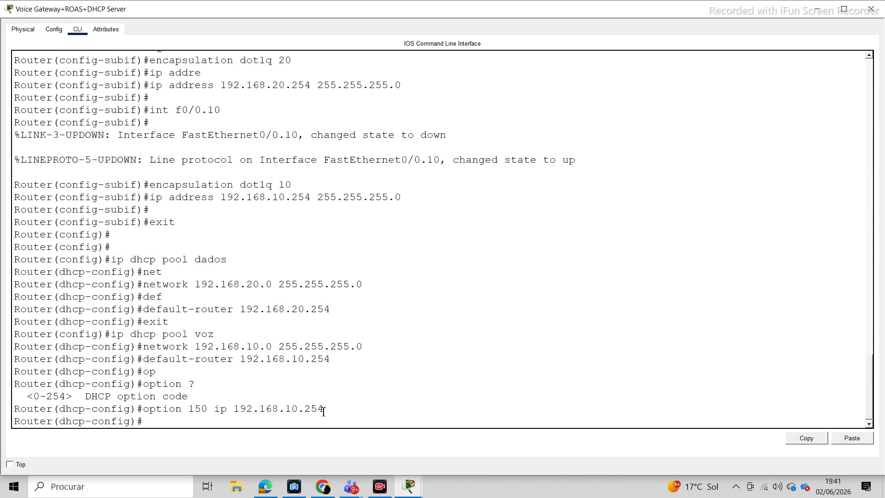
key("Return")
type("exit")
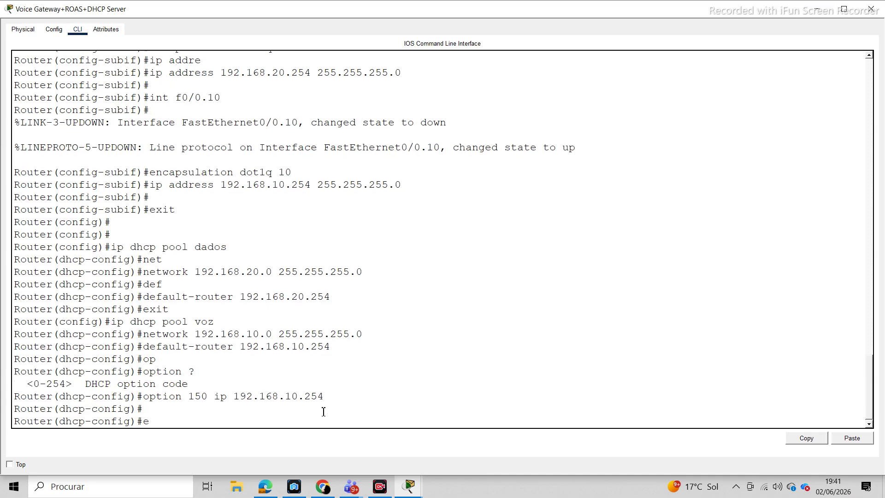
key("Return")
key("Return")
key("Return")
key("Return")
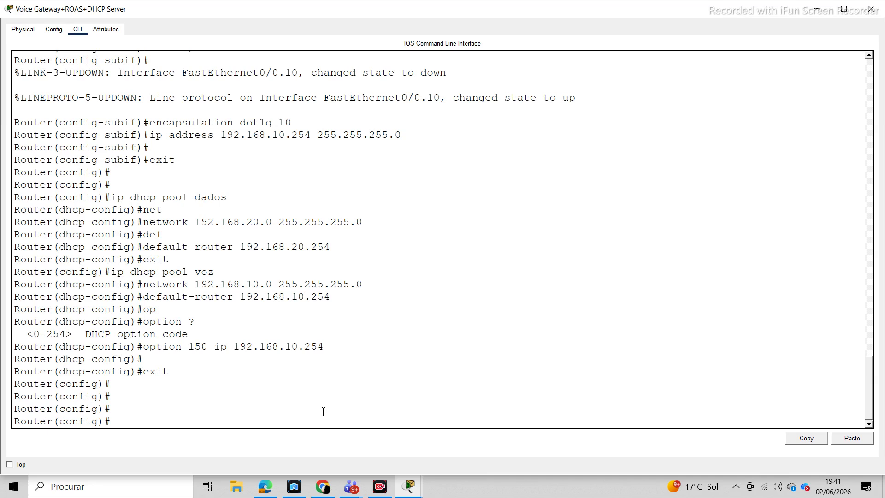
Step: Enter telephony-service configuration mode and list its available commands, examining the max-ephones and max-dn entries
type("l")
key("Tab")
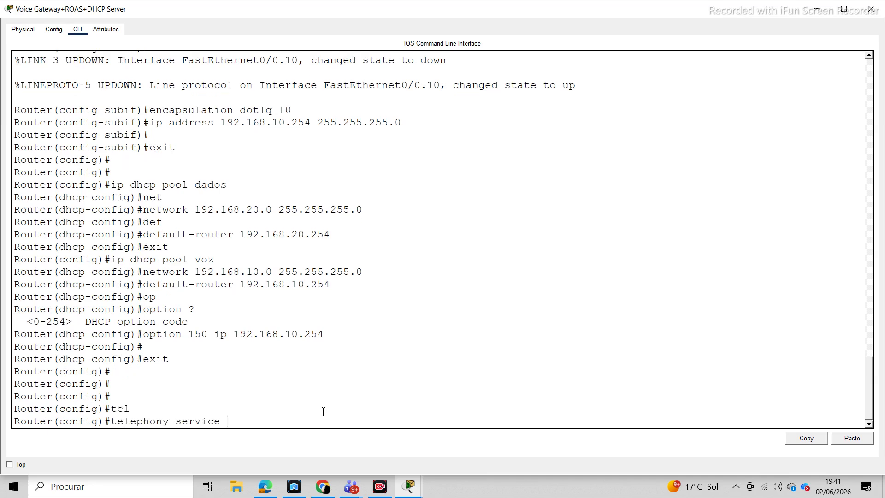
key("Return")
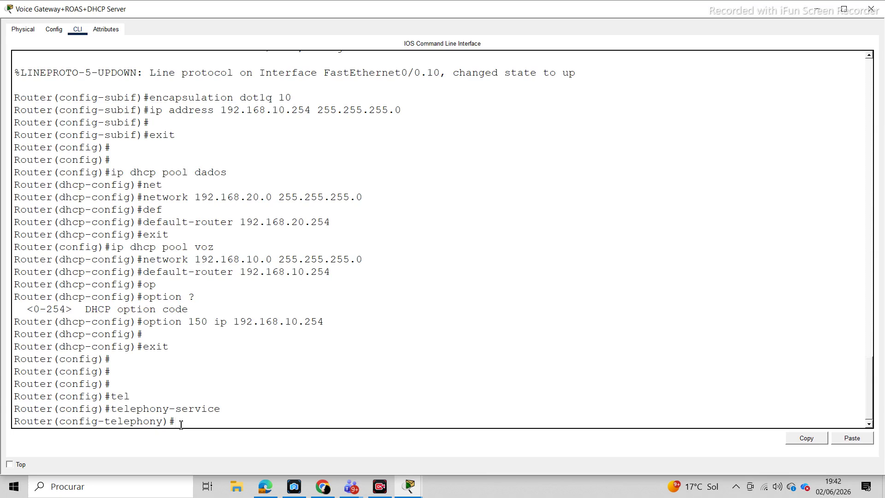
type("?")
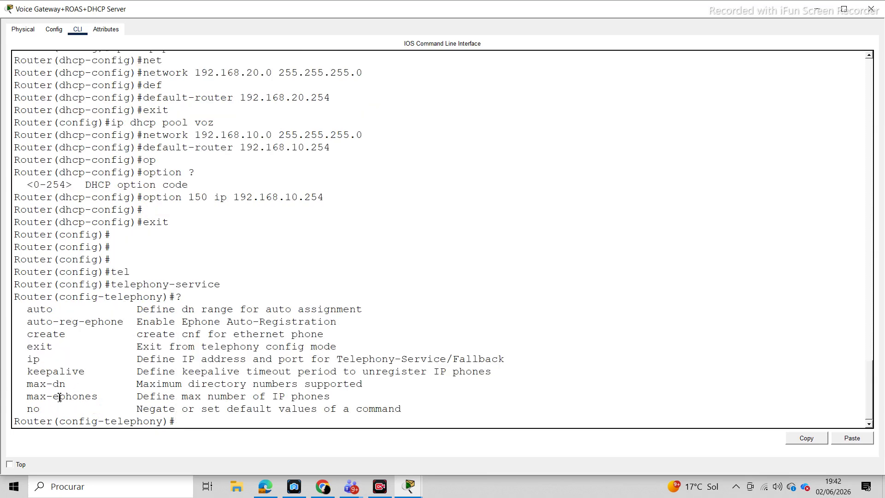
left_click_drag(27, 398, 92, 397)
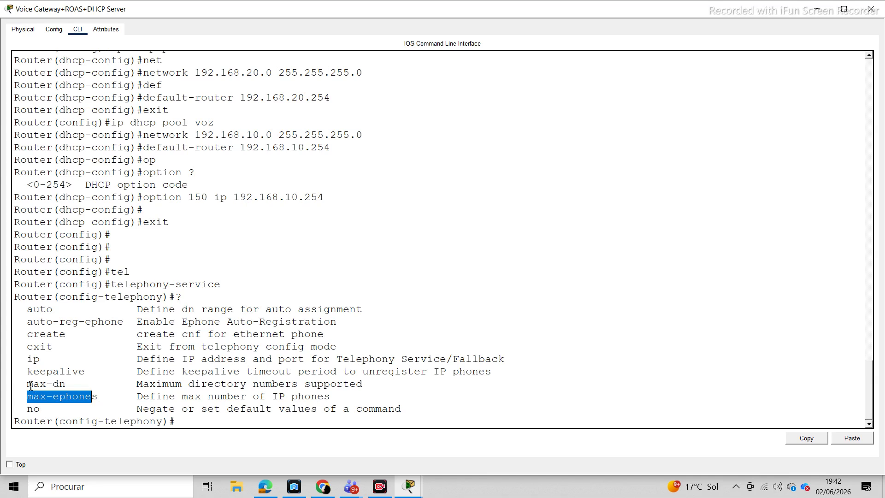
left_click_drag(27, 384, 68, 385)
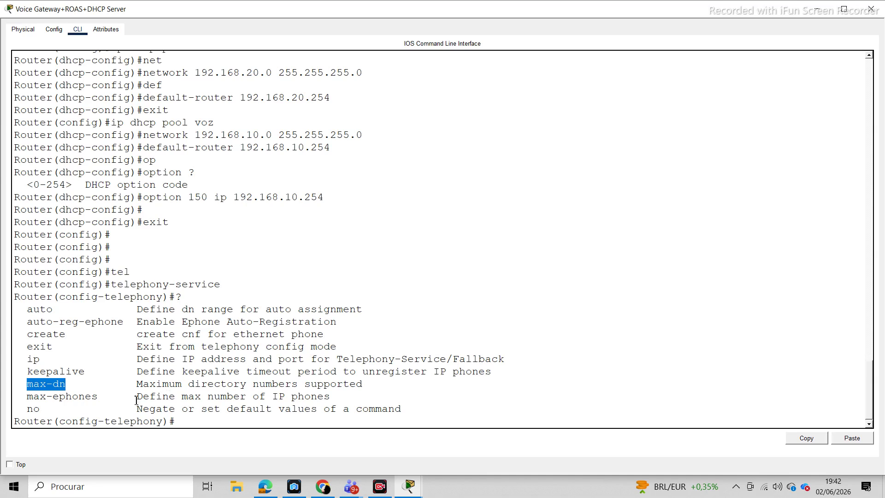
Step: Set the maximum number of IP phones to 5 with max-ephones
left_click(179, 422)
type("ma")
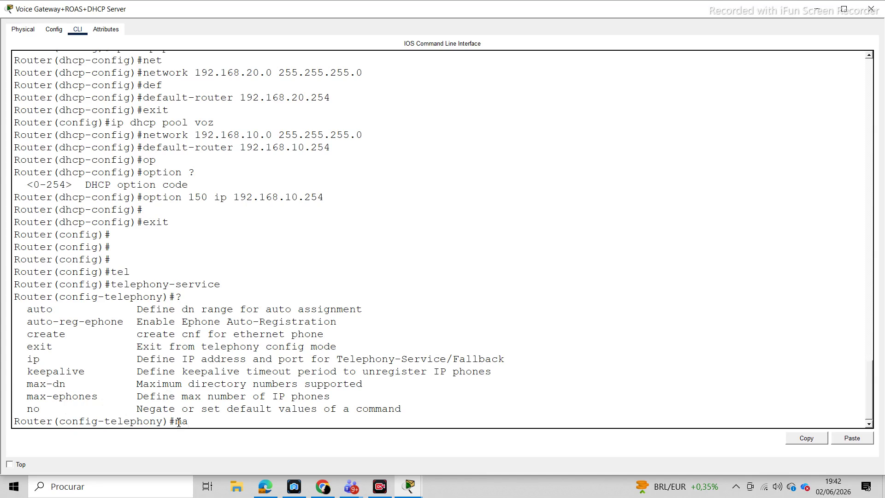
type("x-")
type("e")
key("Tab")
type("5")
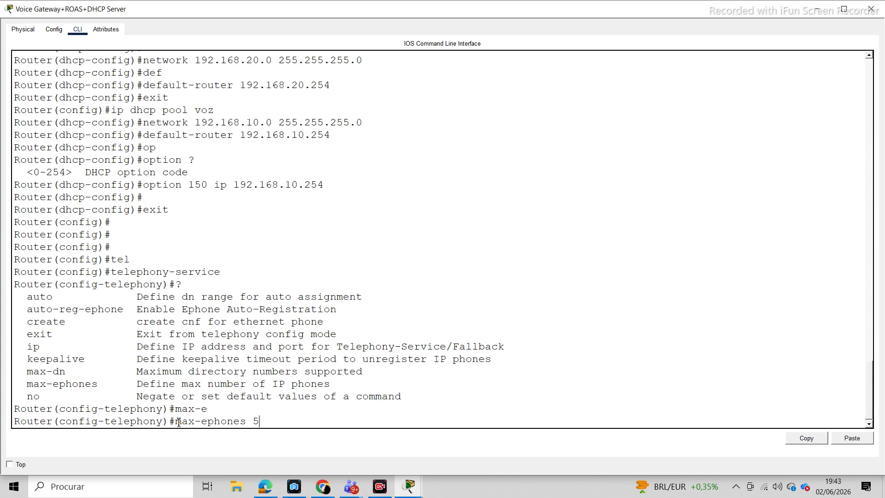
key("Return")
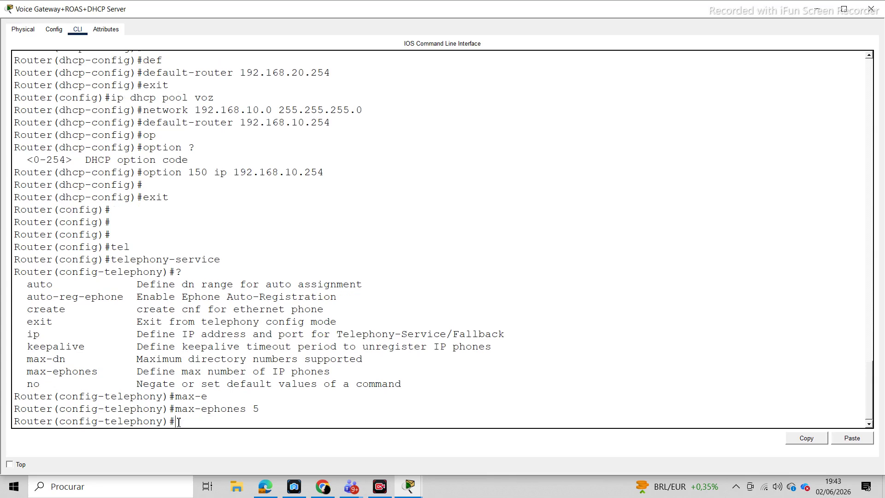
Step: Set the maximum number of directory numbers to 5 with max-dn
type("max-d")
key("Tab")
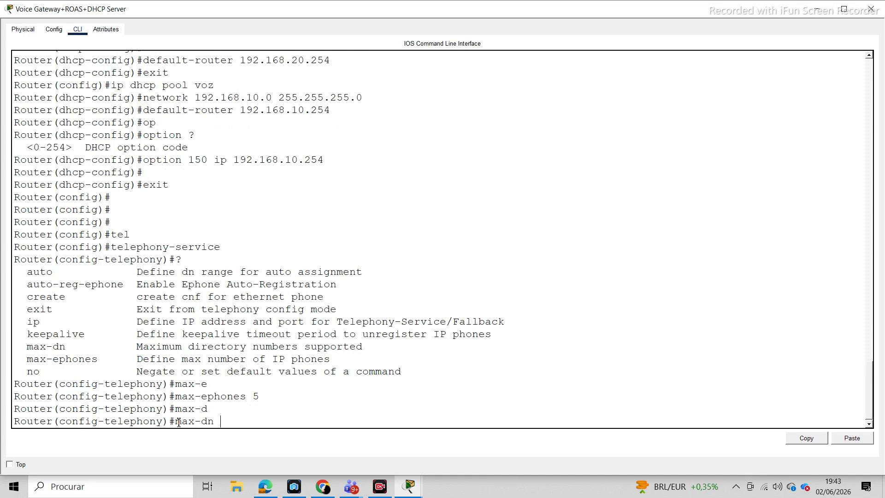
type("5")
key("Return")
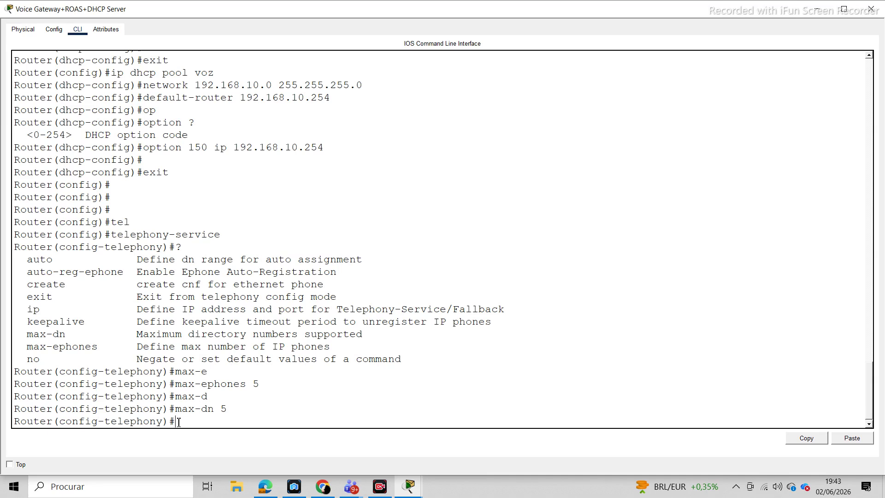
Step: Define the telephony service's ip source-address as 192.168.10.254 on port 2000, consulting the command help for each parameter
type("ip ?")
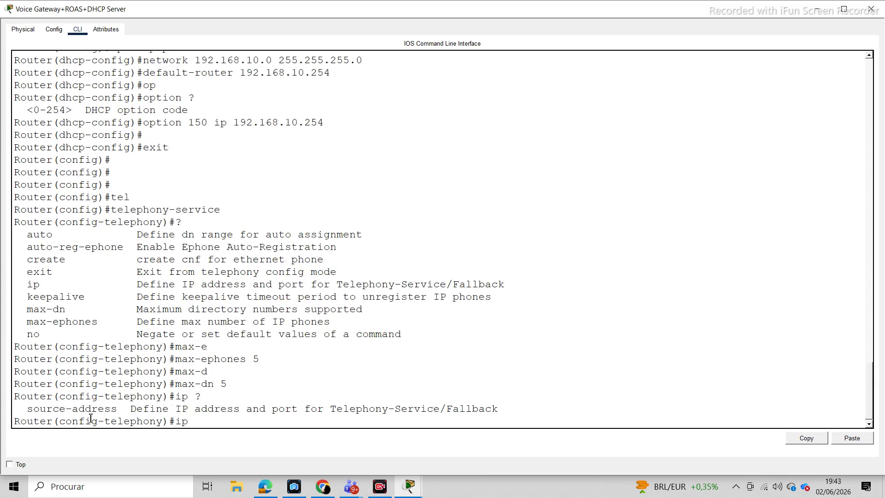
type("s")
key("Tab")
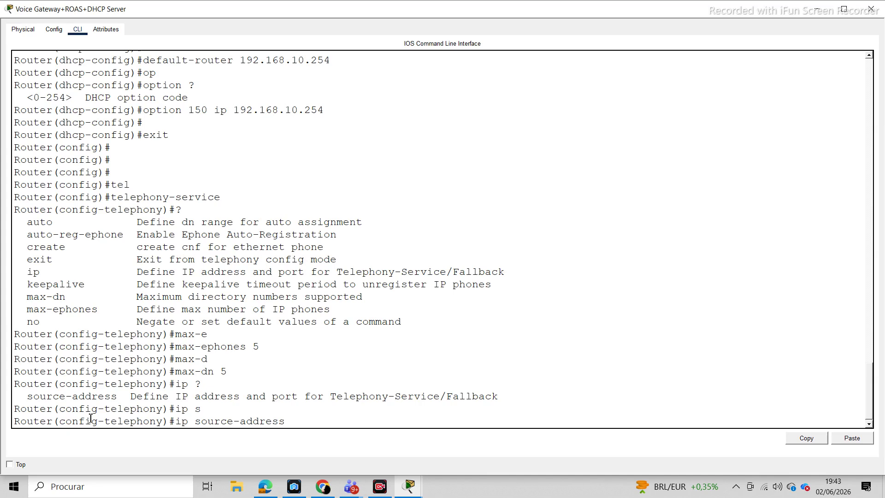
type("?")
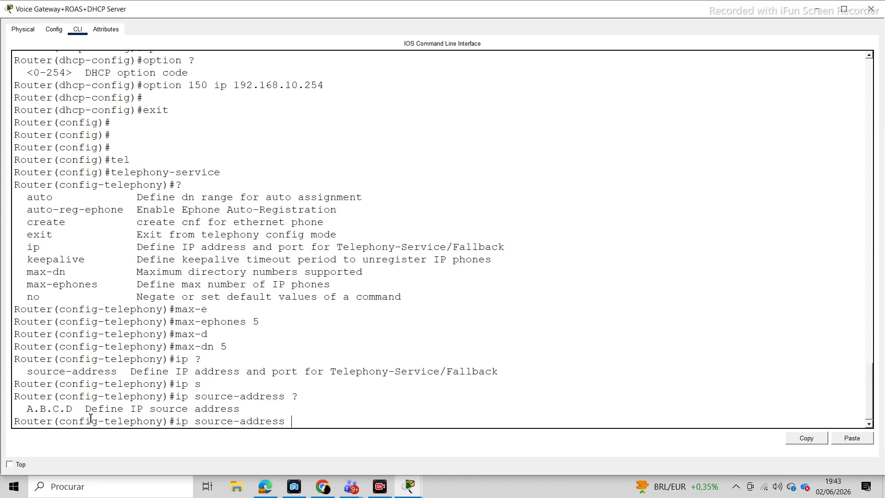
type("192.168.10.254 ?")
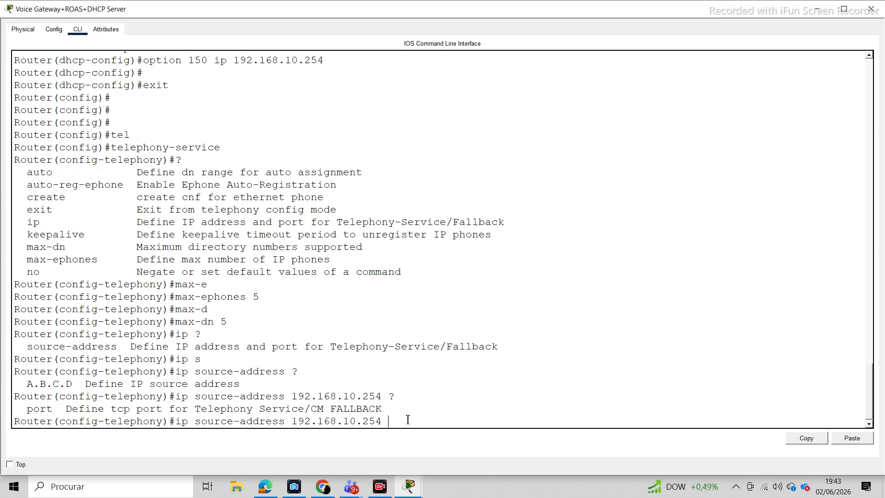
type("port ?")
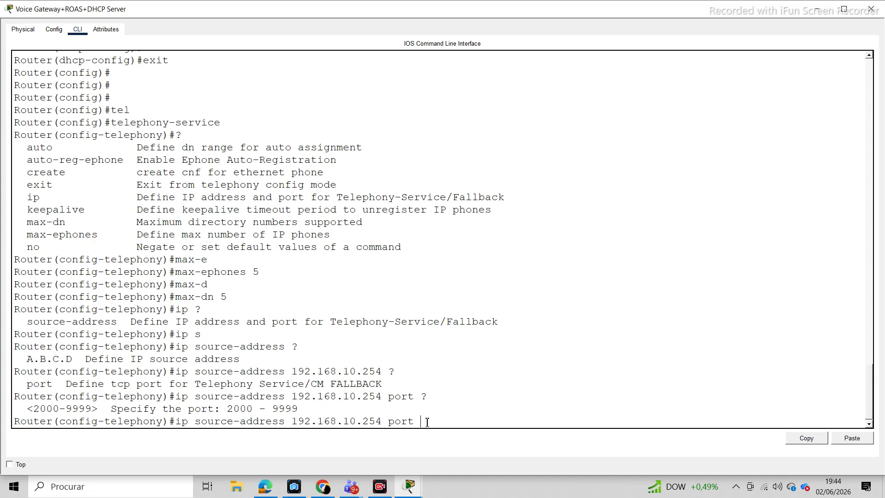
type("2000")
key("Return")
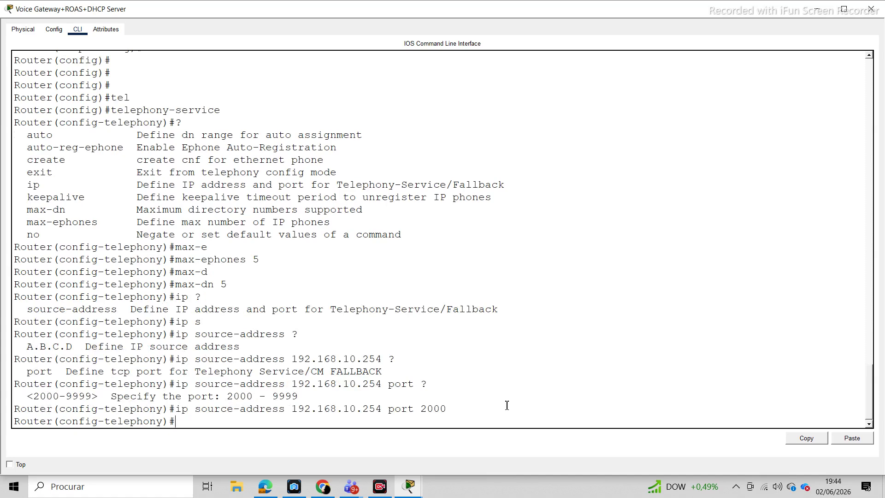
Step: List the telephony-service commands again, examining the auto entry and its available parameters
type("?")
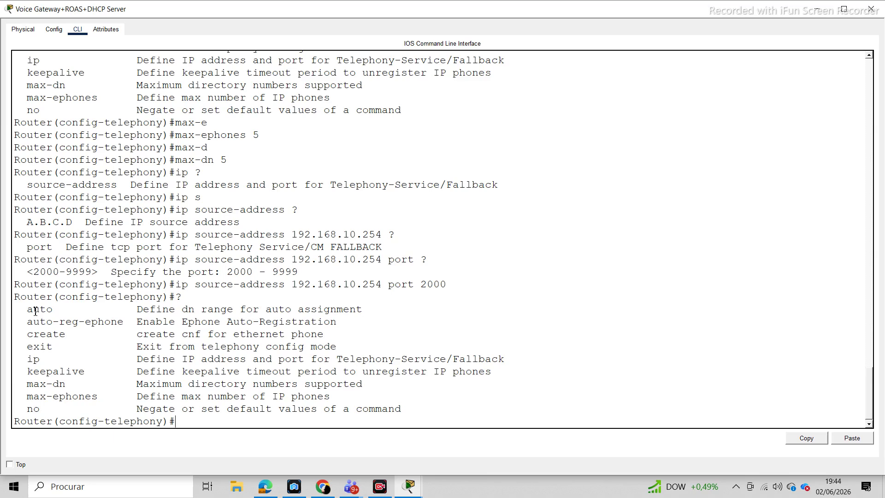
left_click_drag(27, 309, 55, 311)
left_click(183, 422)
type("auto ?")
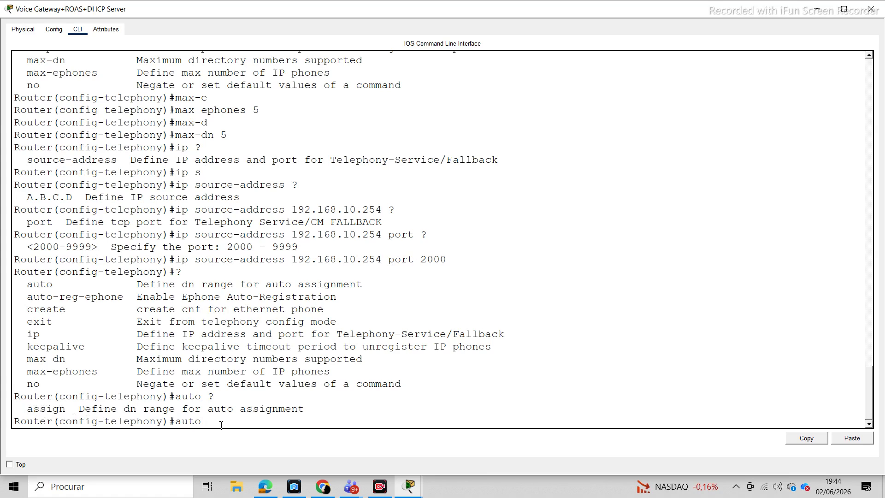
Step: Set automatic directory number assignment with auto assign 1 to 5, consulting help for each parameter, and exit telephony-service mode
type("as")
key("Tab")
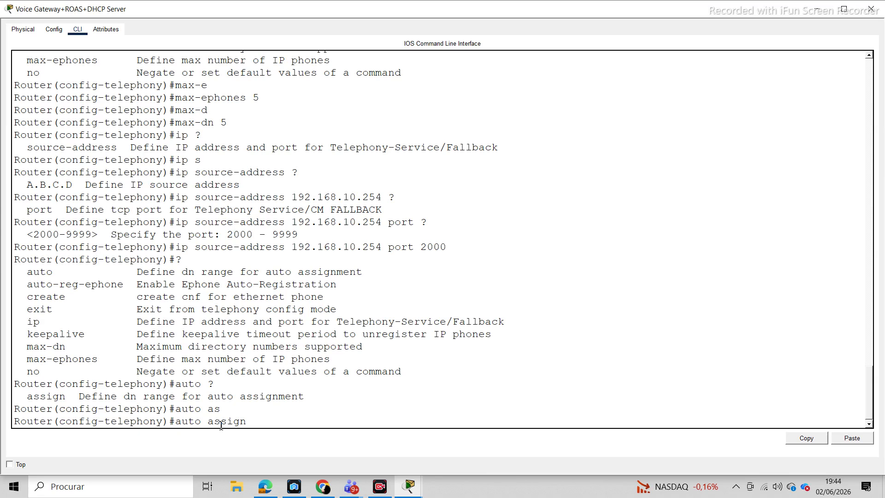
type("?")
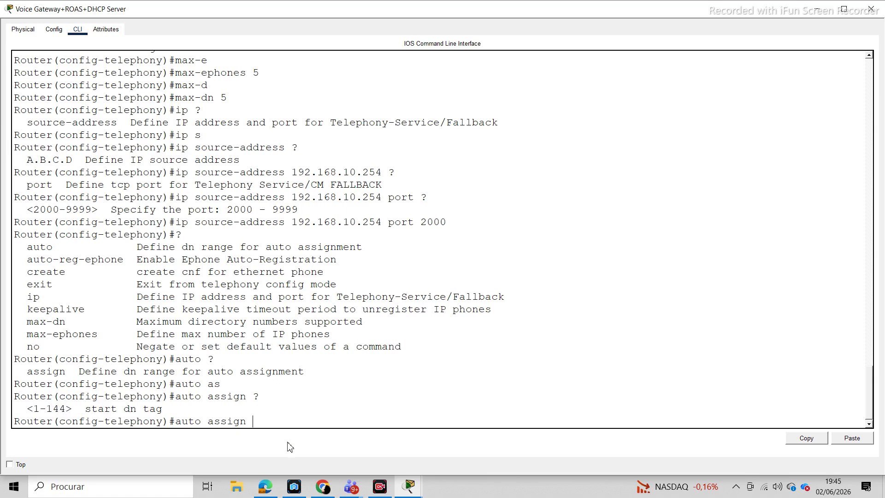
type("1 ?")
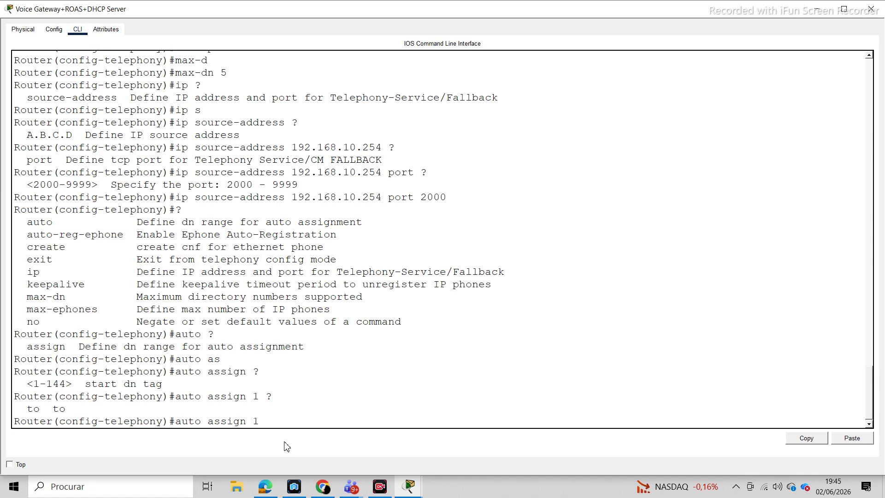
type("to")
type(" ?")
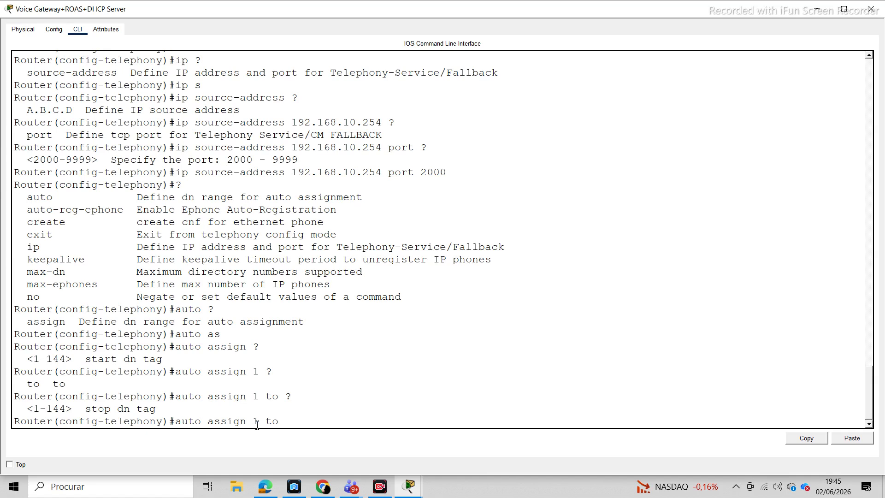
type("5")
key("Return")
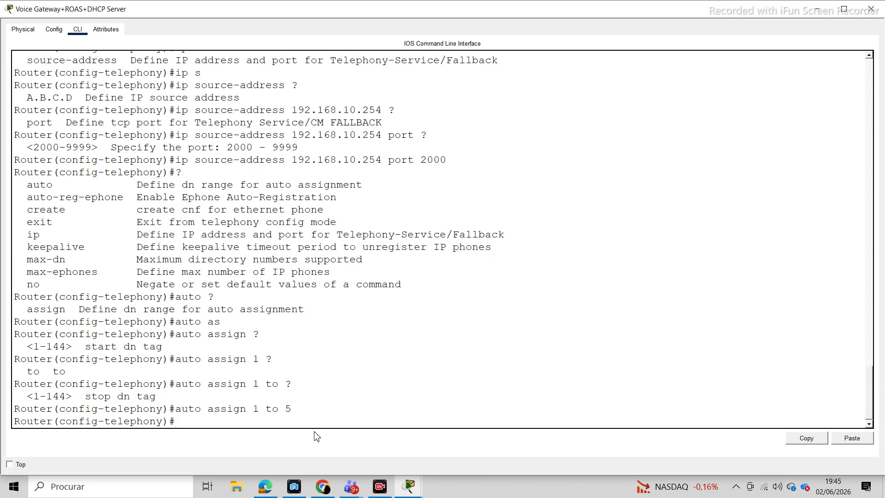
type("exit")
key("Return")
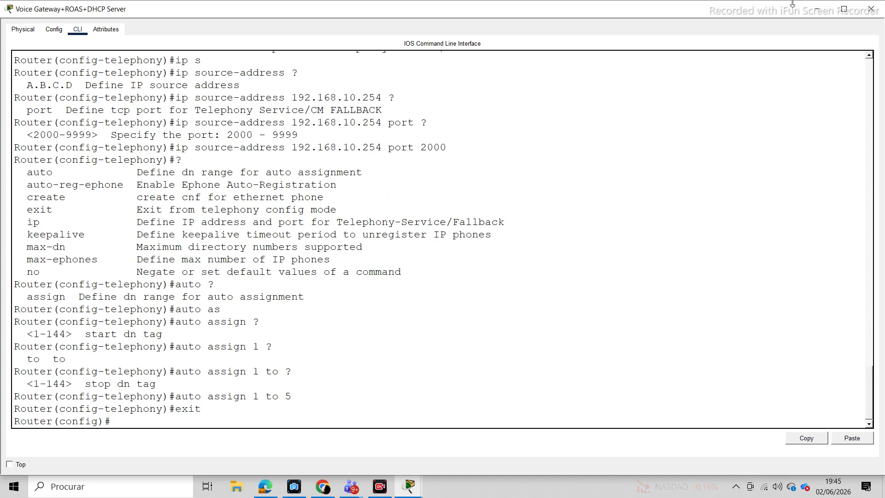
Step: Check the numbers planned for the IP phones in the logical topology and return to the router's command line
left_click(817, 12)
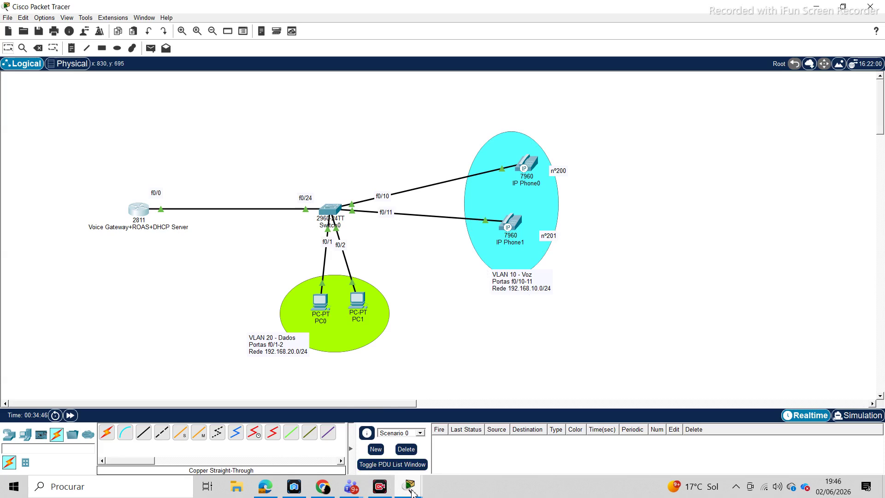
mouse_move(413, 493)
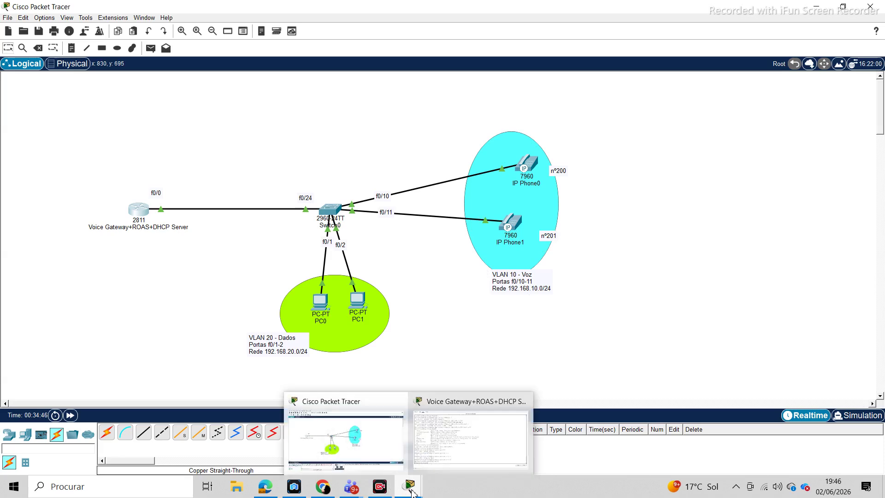
left_click(467, 460)
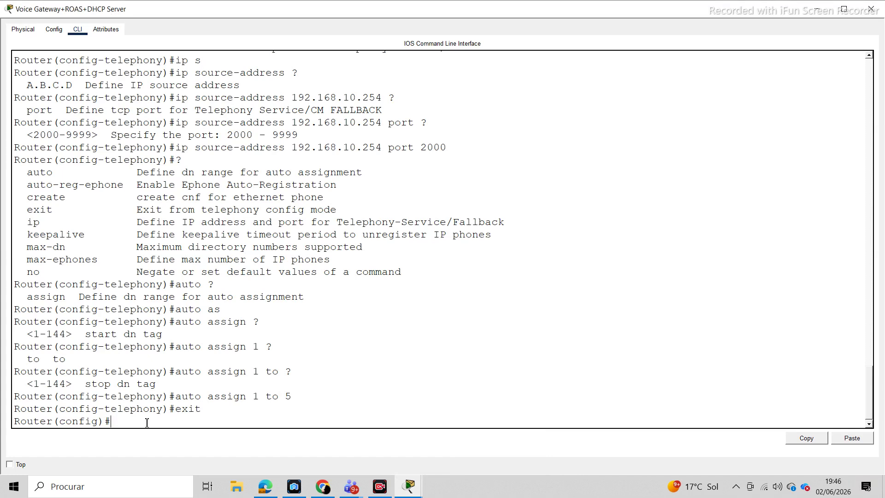
Step: List all global configuration commands on the router, examining the ephone-dn entry
type("?")
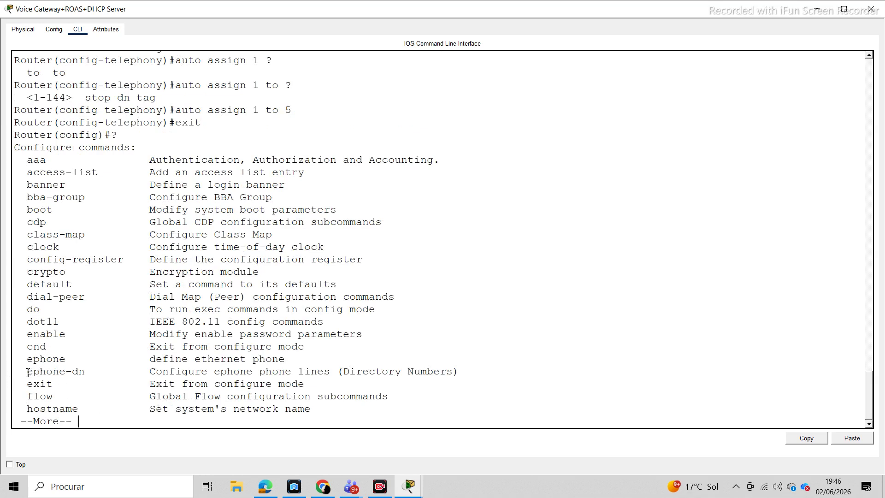
left_click_drag(28, 372, 342, 372)
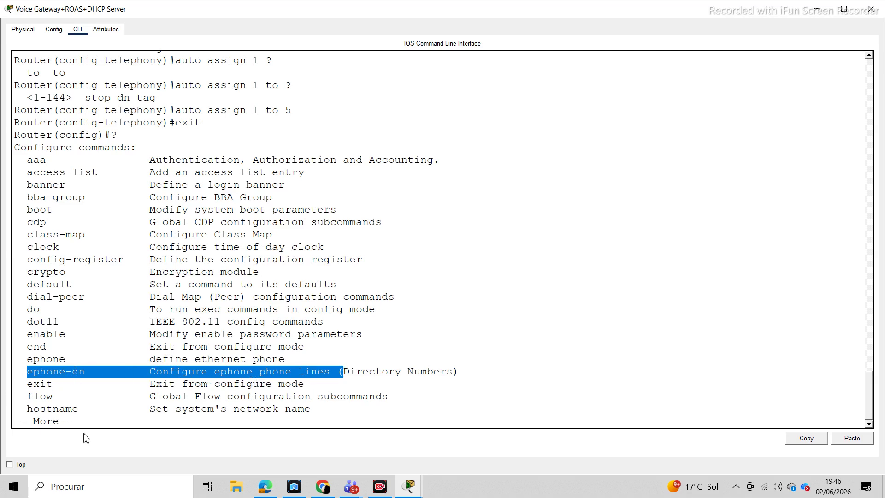
key("space")
key("space")
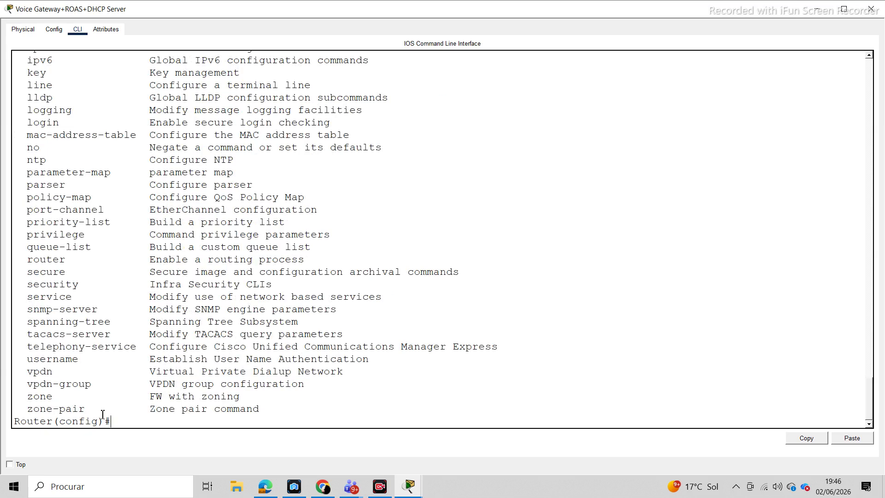
Step: Create ephone-dn 1 and enter its configuration mode, consulting the command help for the tag
type("ephone-dn ?")
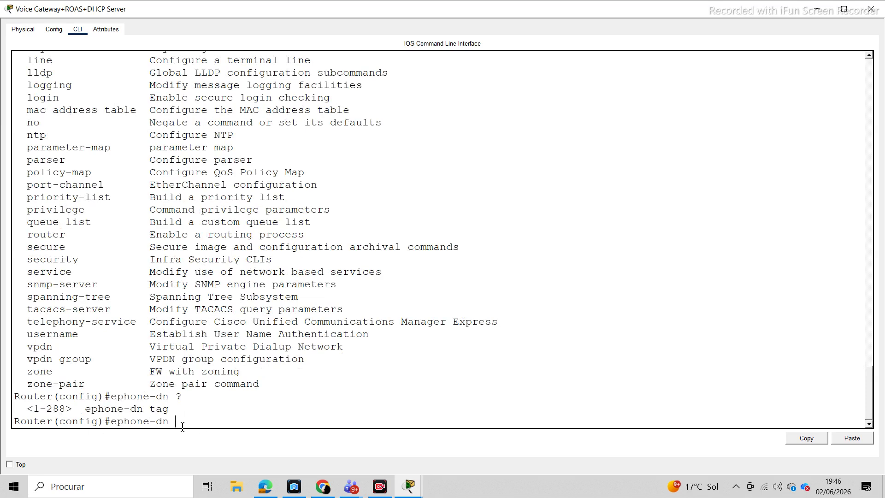
type("1 ?")
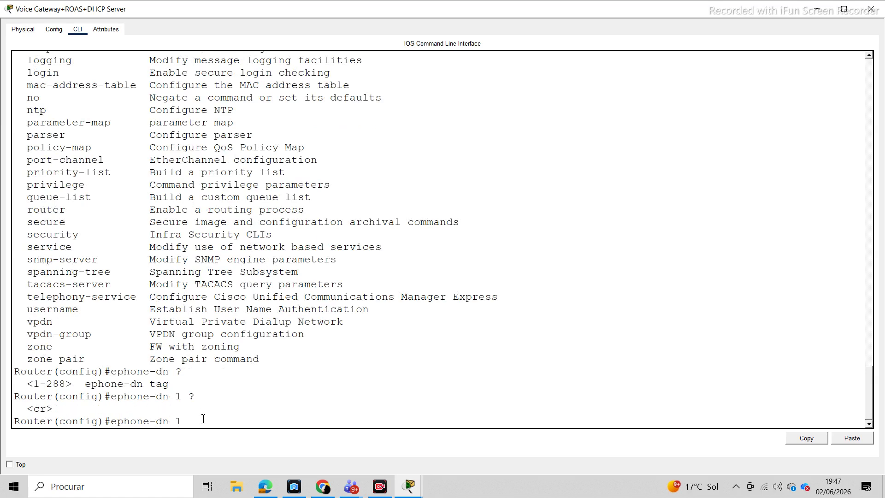
key("Return")
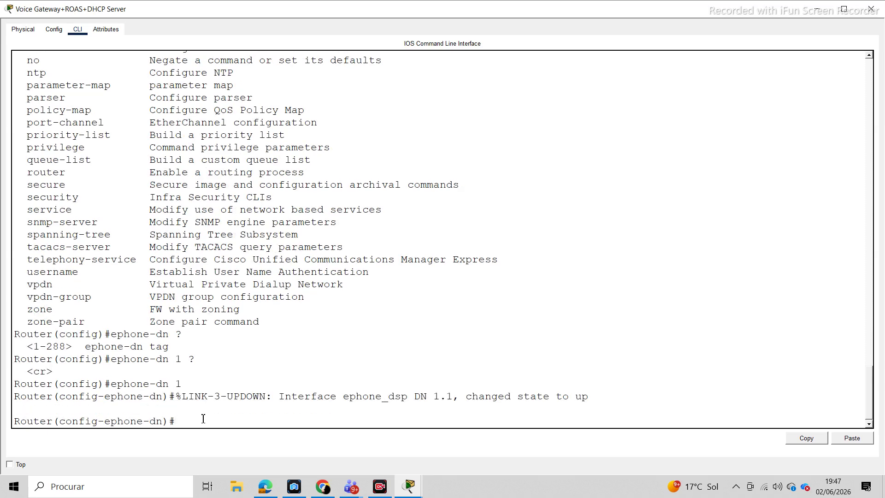
Step: Assign number 200 to ephone-dn 1 after checking the available commands, and exit to global configuration mode
type("?")
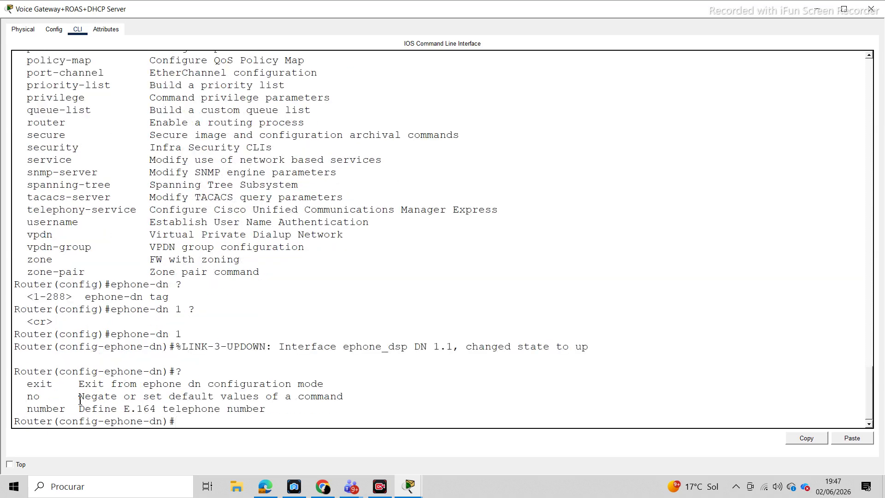
left_click_drag(28, 409, 68, 410)
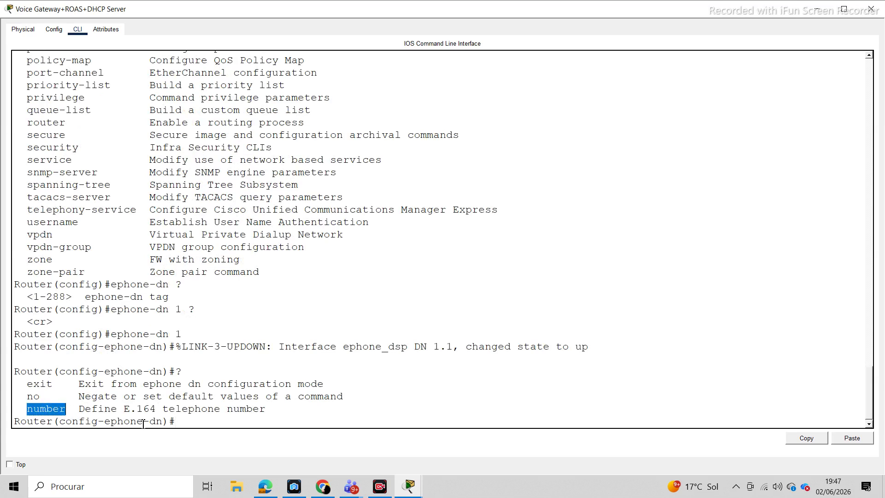
left_click(185, 425)
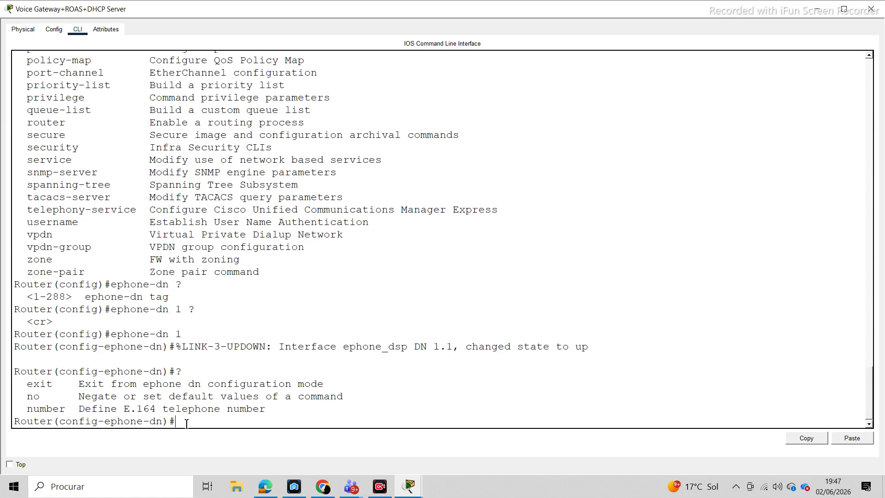
type("number 200")
key("Return")
key("Return")
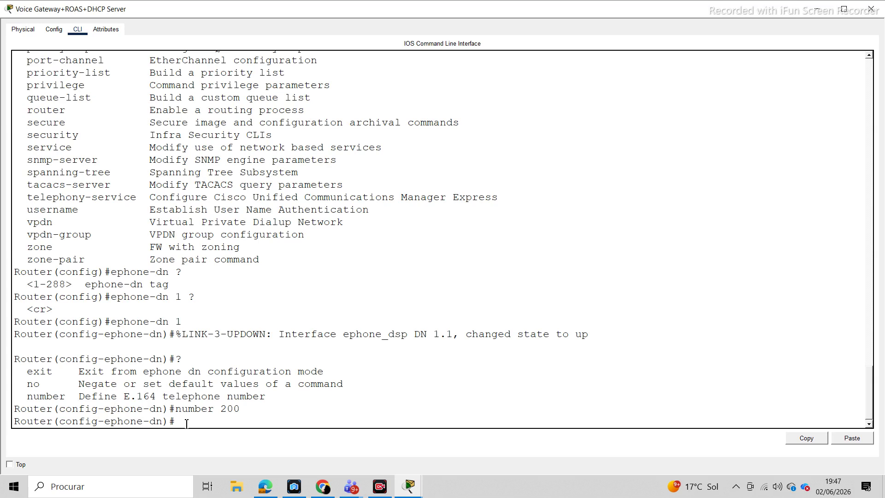
type("exit")
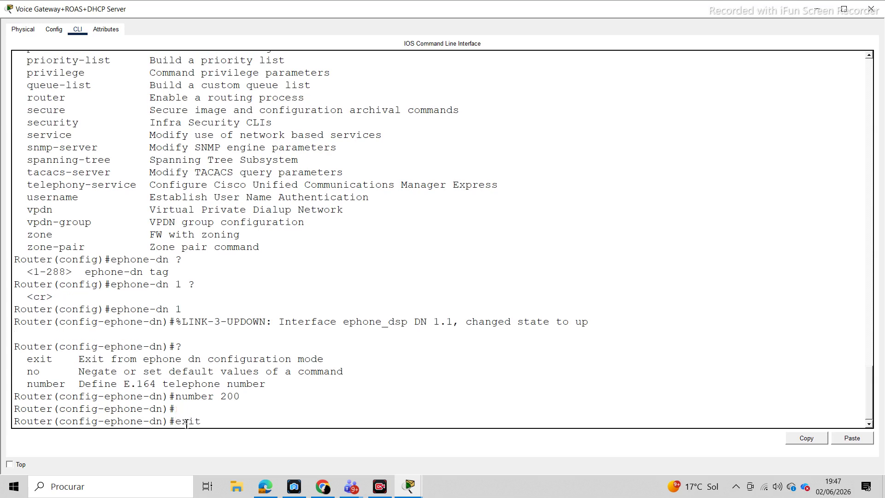
key("Return")
Step: Create ephone-dn 2 by reusing the earlier ephone-dn command, and enter its configuration mode
key("Up")
key("Up")
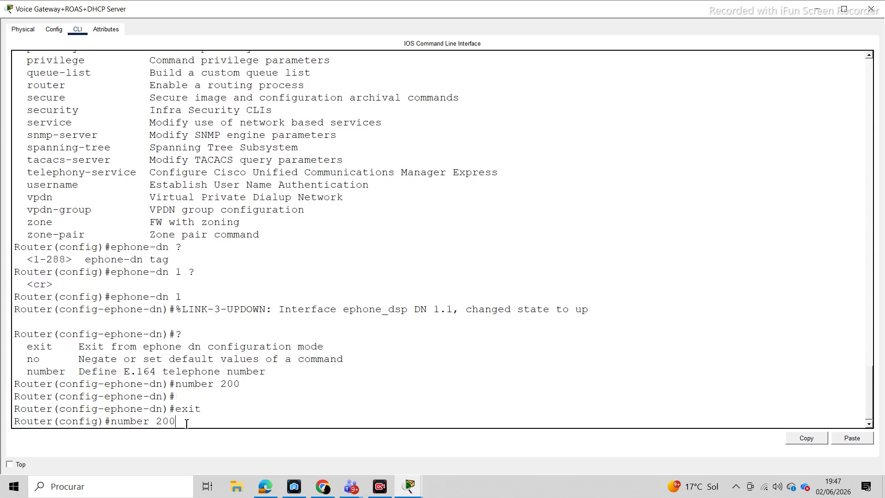
key("Up")
type("2")
key("BackSpace")
key("BackSpace")
type("2")
key("Return")
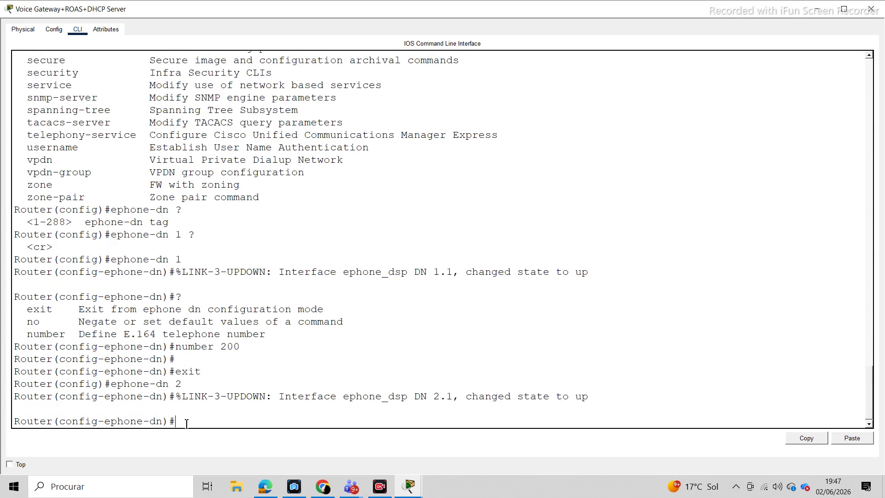
Step: Assign number 201 to ephone-dn 2 by adapting the earlier number command
key("Up")
key("Up")
key("Up")
key("BackSpace")
type("1")
key("Return")
key("Return")
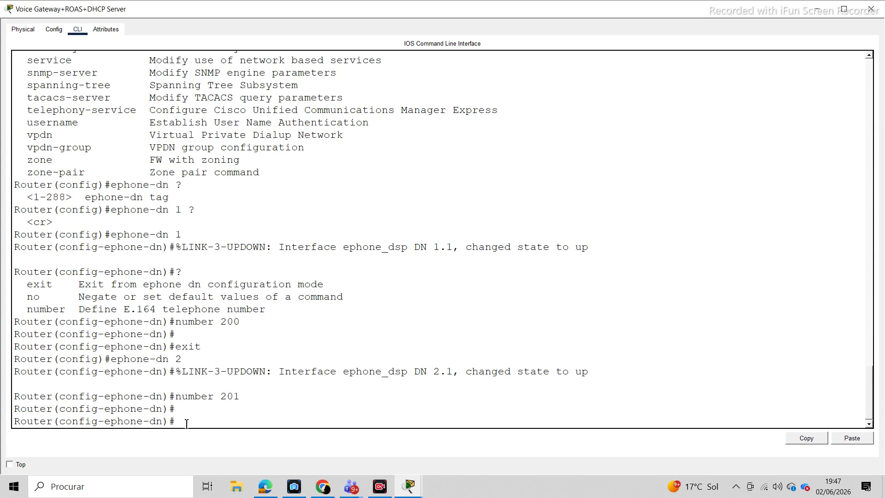
Step: Return to privileged EXEC mode and save the running configuration to startup-config, accepting the default destination filename
key("ctrl+z")
key("Return")
key("Return")
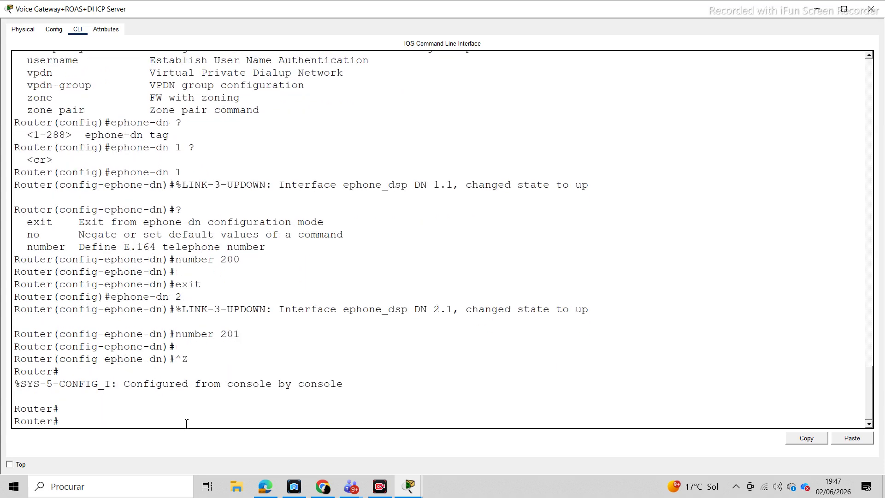
type("copy run star")
key("Return")
key("Return")
key("Return")
key("Return")
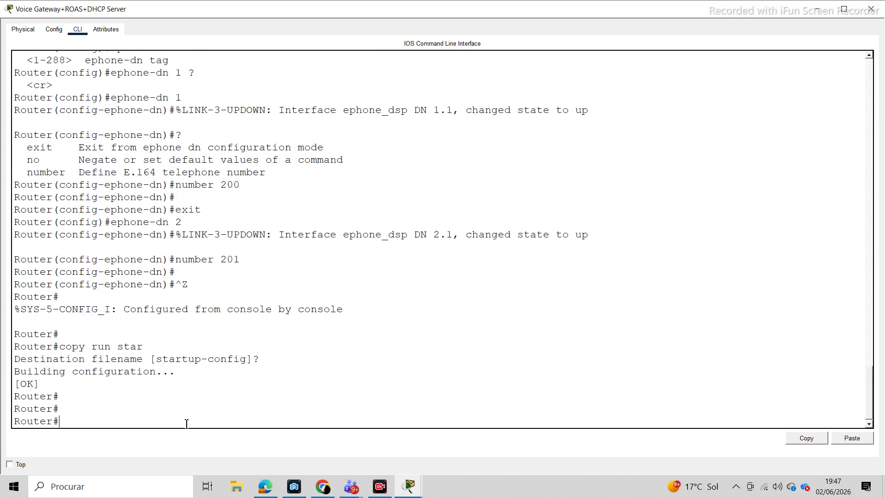
Step: Display the router's running configuration and examine the dados and voz DHCP pools
type("sh run")
key("Return")
key("Return")
key("Return")
key("Return")
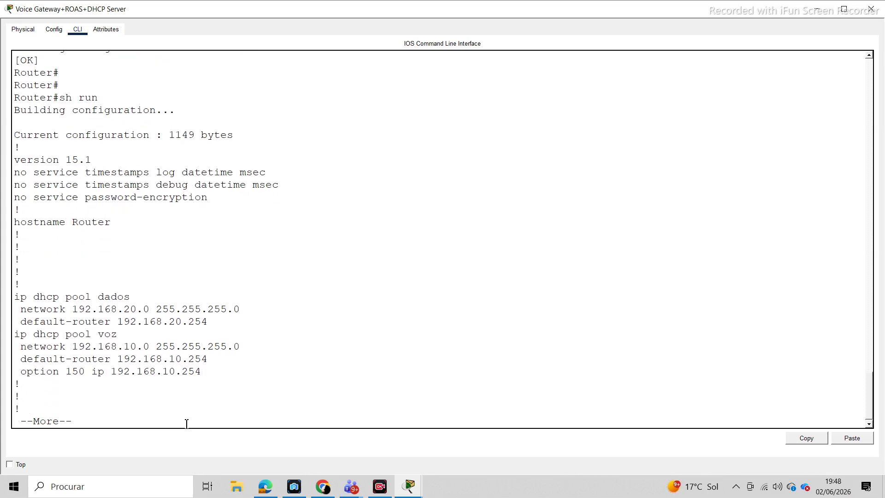
key("Return")
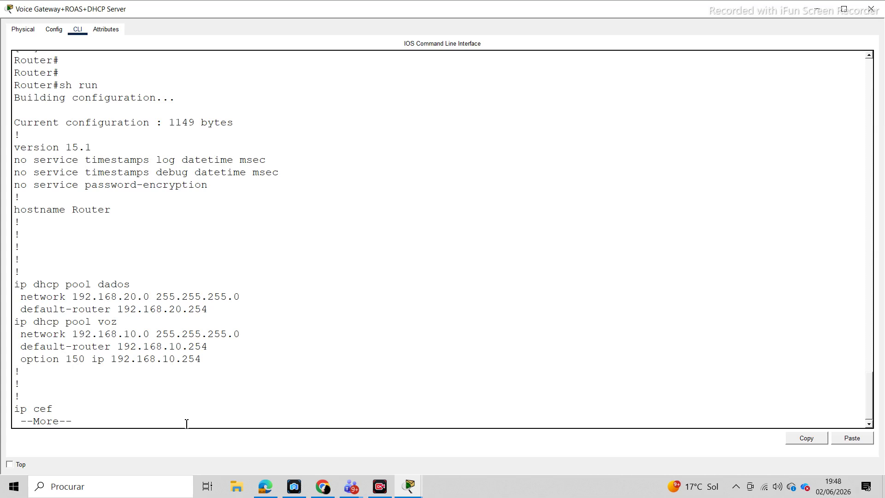
key("space")
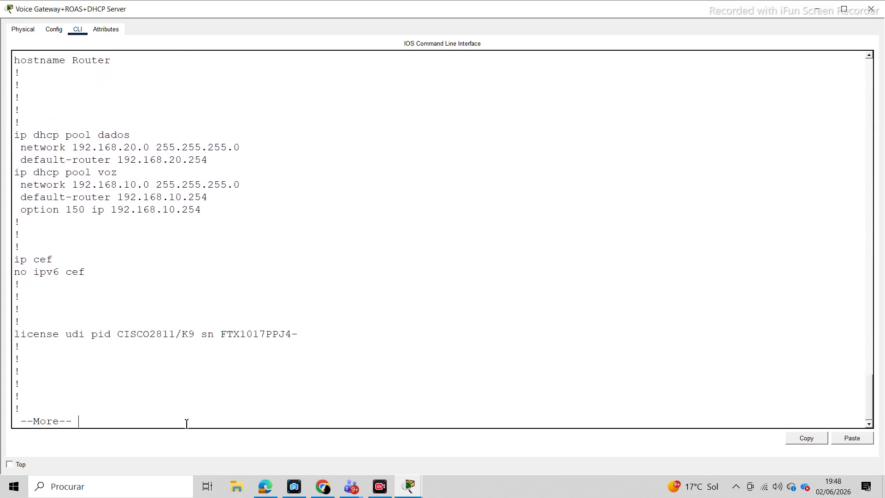
Step: Page through the running configuration to examine the FastEthernet interfaces and the VLAN 10 and 20 subinterfaces
key("Return")
key("Return")
key("Return")
key("Return")
key("Return")
key("Return")
key("Return")
key("Return")
key("Return")
key("Return")
key("Return")
key("Return")
key("Return")
key("Return")
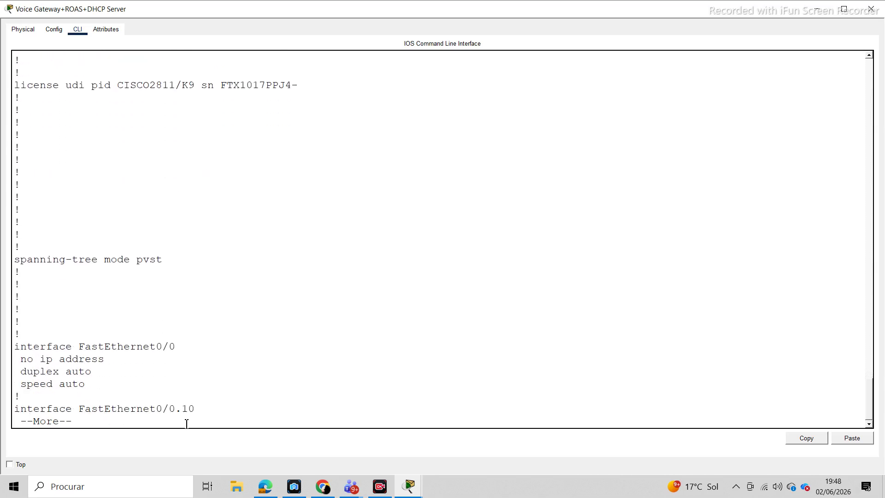
key("Return")
key("Return")
key("Return")
key("Return")
key("Return")
key("Return")
key("Return")
key("Return")
key("Return")
key("Return")
key("Return")
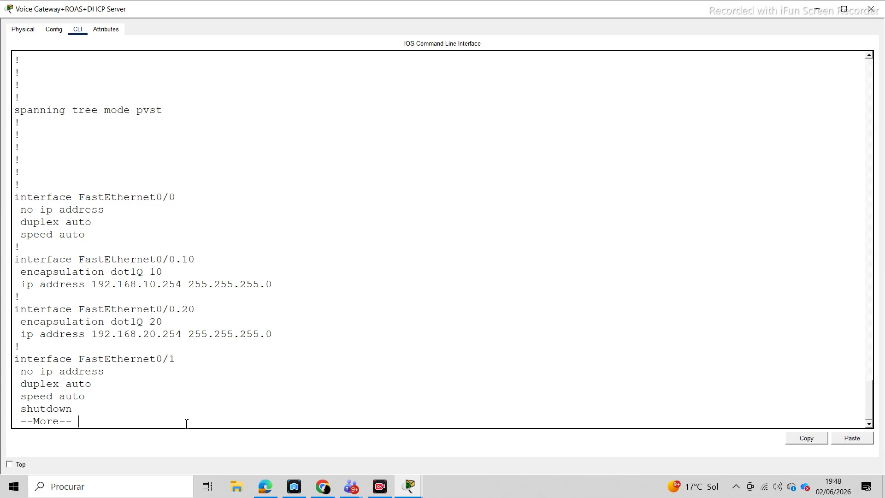
key("Return")
key("Return")
key("Return")
key("Return")
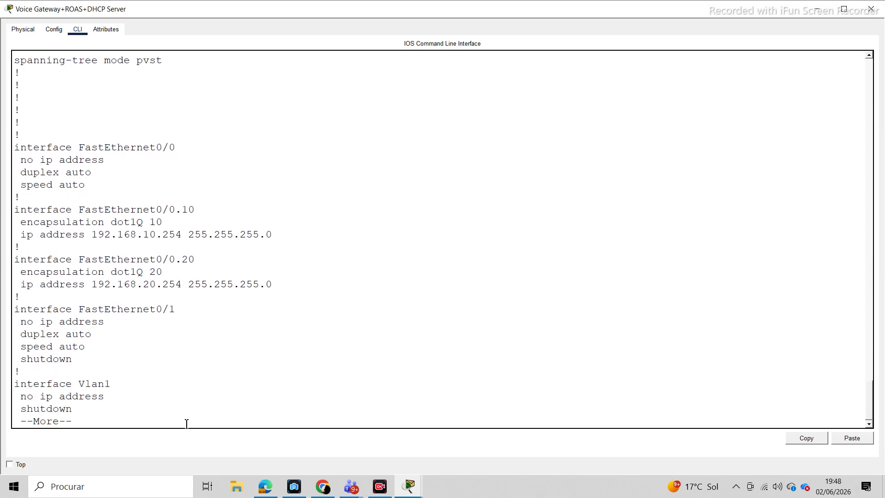
Step: Continue through the running configuration to examine the telephony-service, ephone-dn 1 and ephone-dn 2 sections
key("Return")
key("Return")
key("Return")
key("Return")
key("Return")
key("Return")
key("Return")
key("Return")
key("Return")
key("Return")
key("Return")
key("Return")
key("Return")
key("Return")
key("Return")
key("Return")
key("Return")
key("Return")
key("Return")
key("Return")
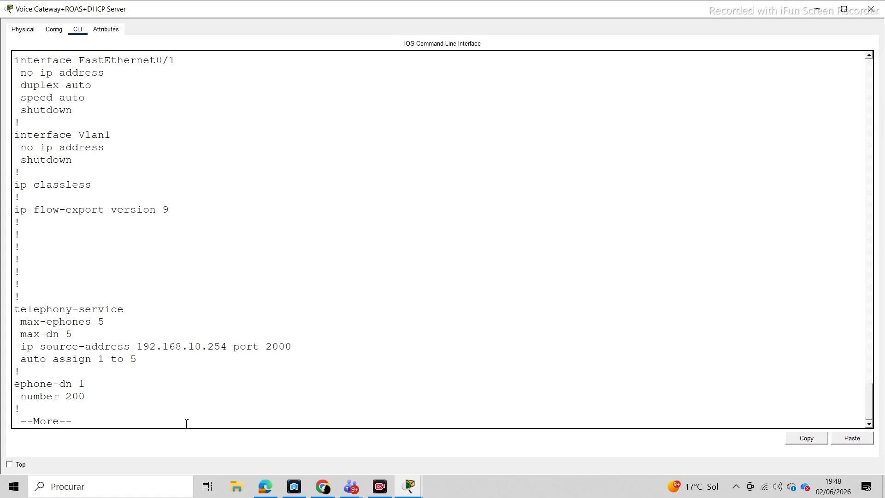
key("Return")
key("Return")
key("Return")
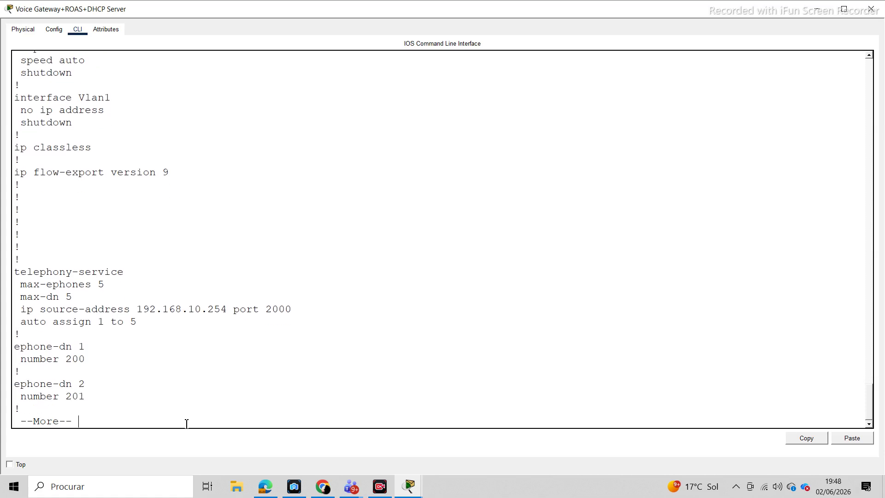
Step: Page through the rest of the running configuration to examine the console, aux and vty lines, and close the router window
key("Return")
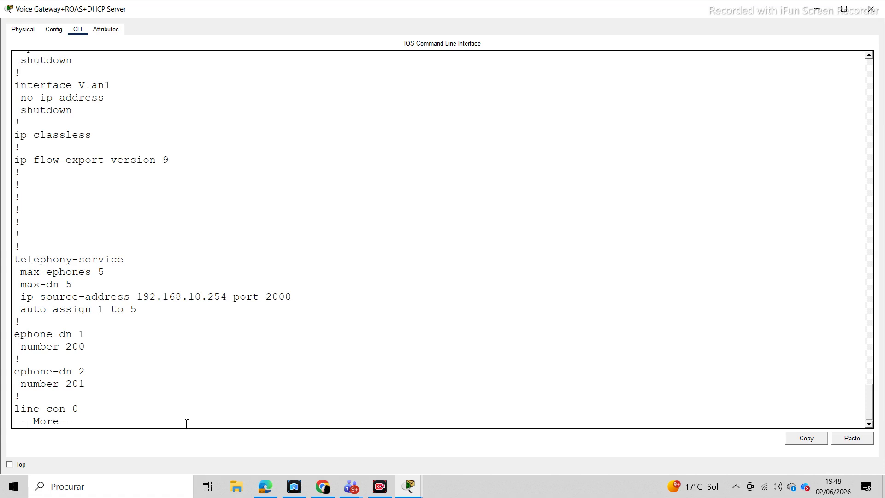
key("Return")
key("Return")
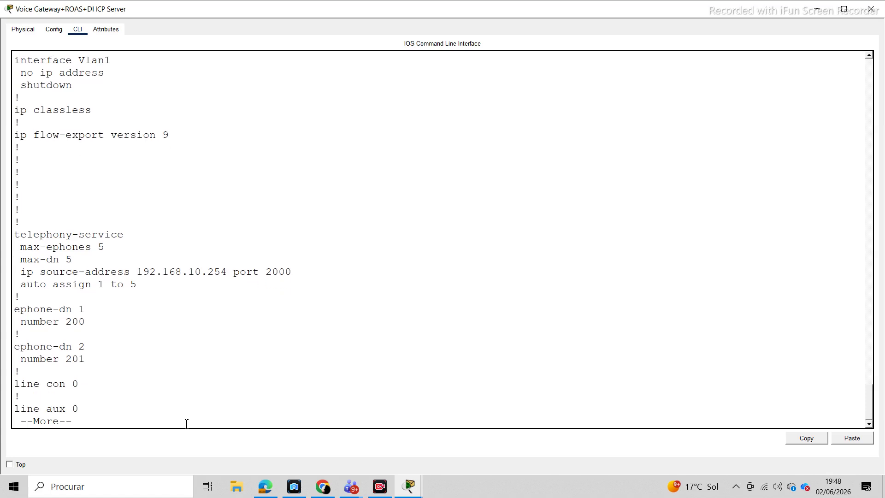
key("space")
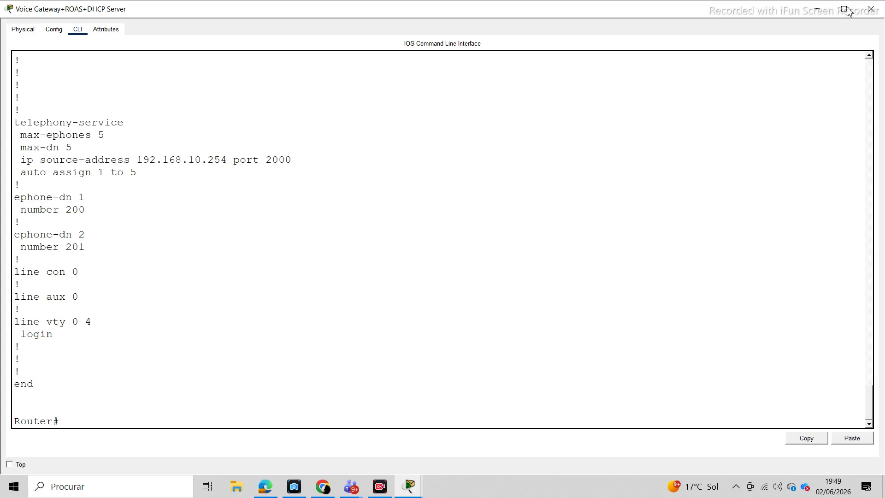
left_click(871, 9)
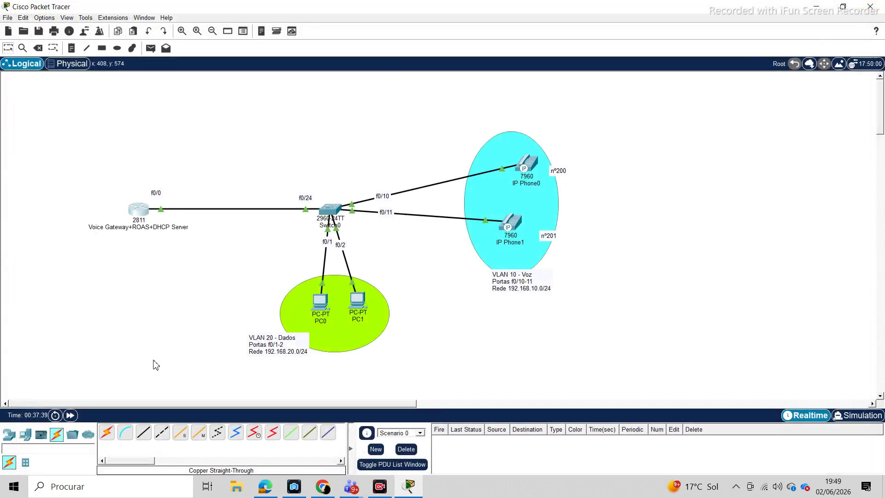
Step: Open the Save As dialog for the network and browse to the folder D:\Iefp_Seixal\VAs\UC01478
left_click(8, 18)
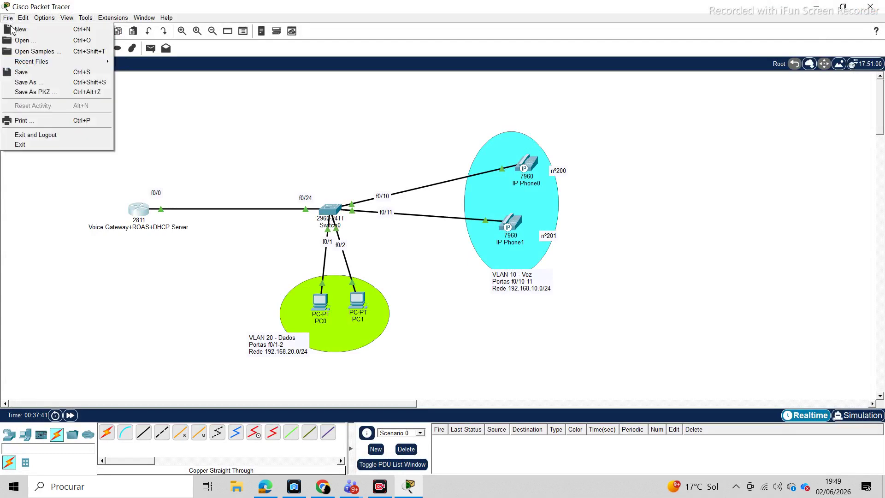
left_click(41, 82)
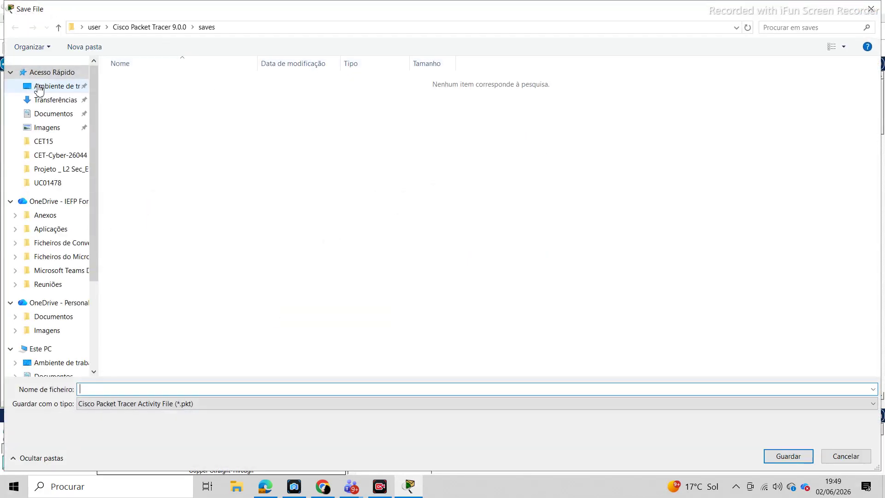
left_click_drag(95, 173, 92, 279)
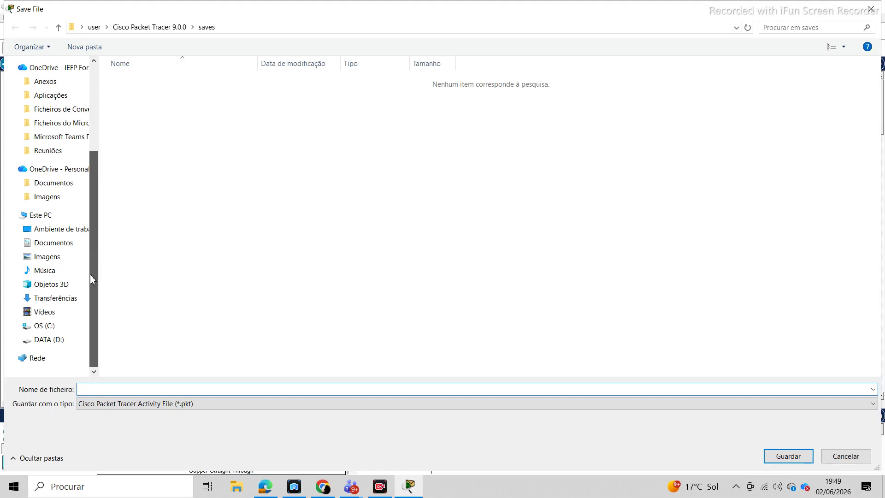
left_click(53, 341)
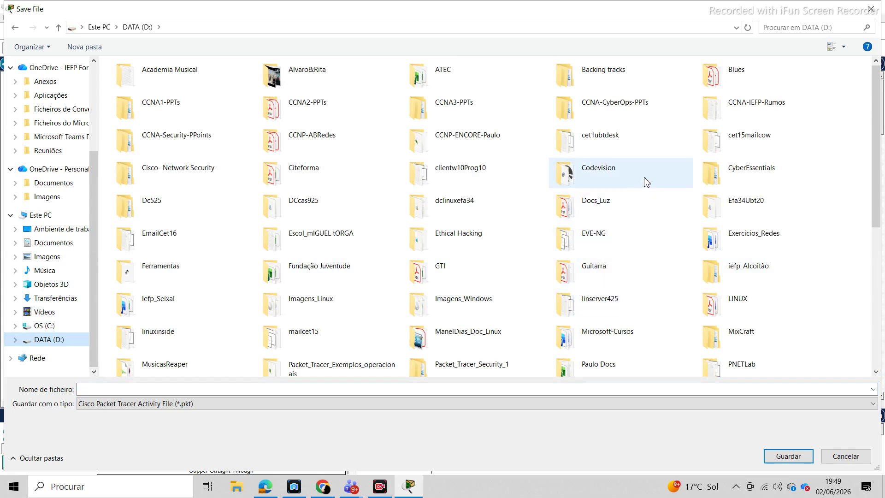
left_click(736, 273)
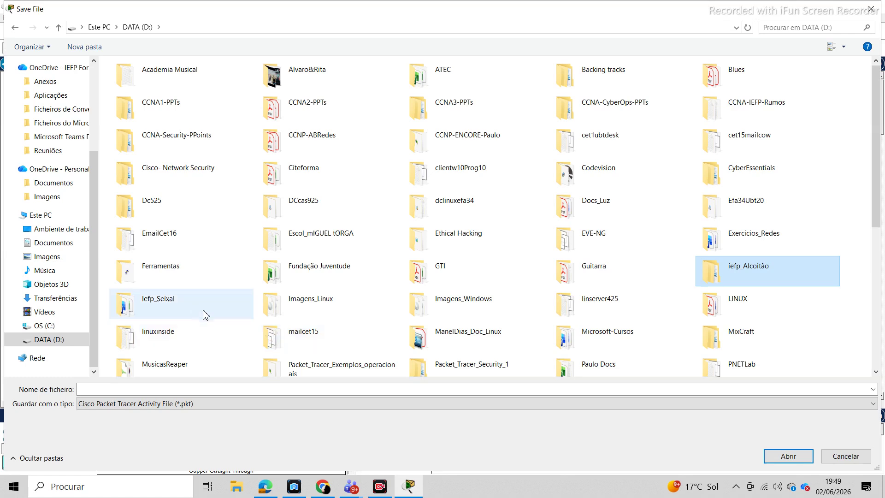
double_click(174, 311)
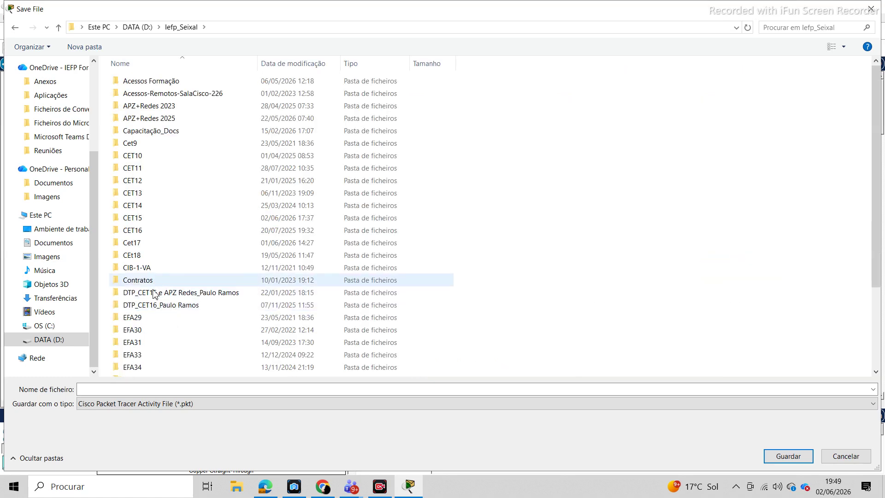
left_click_drag(878, 191, 861, 282)
left_click(129, 348)
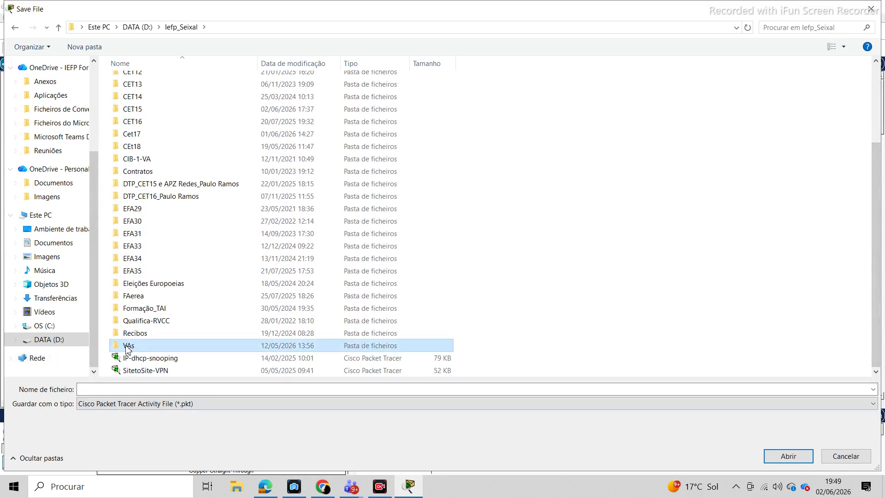
double_click(129, 348)
left_click(143, 96)
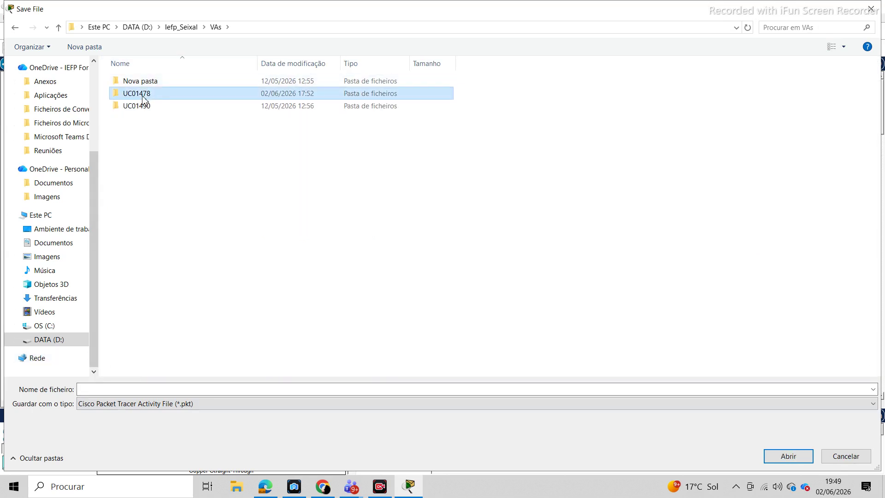
double_click(143, 97)
Step: Name the file Exemplo-VoIP and save it as a Packet Tracer Activity File (.pkt)
left_click(124, 390)
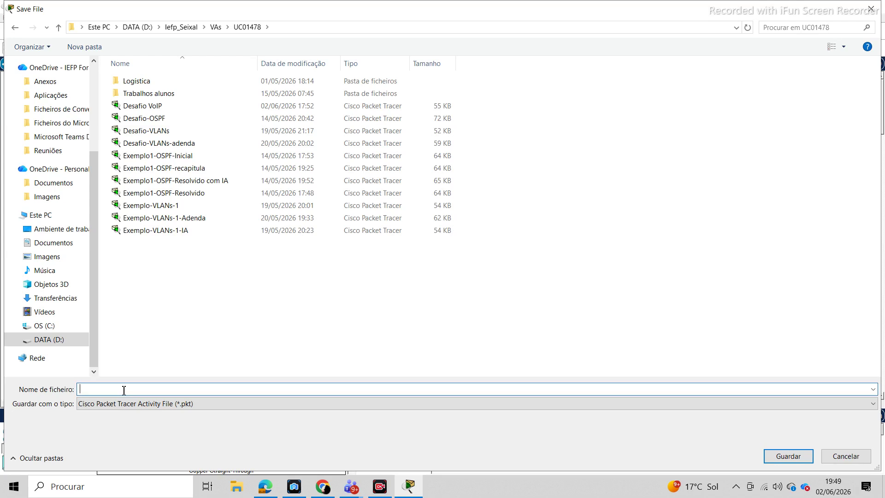
type("Ex")
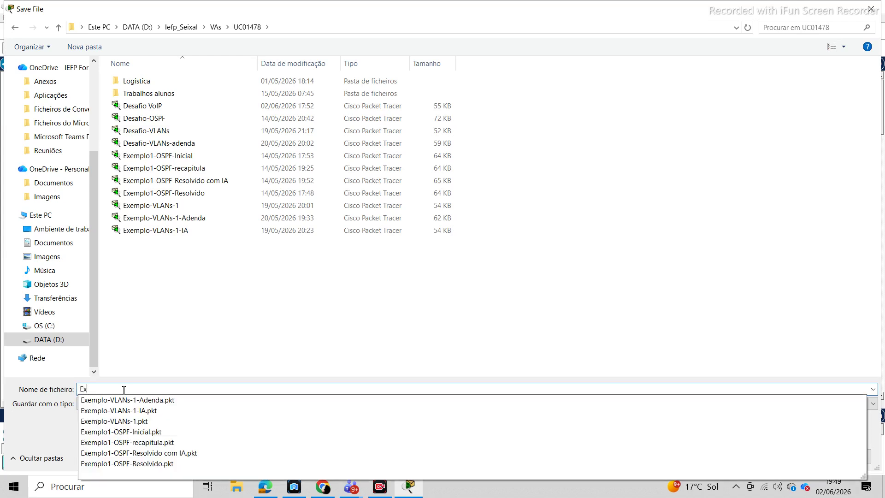
type("emplo-")
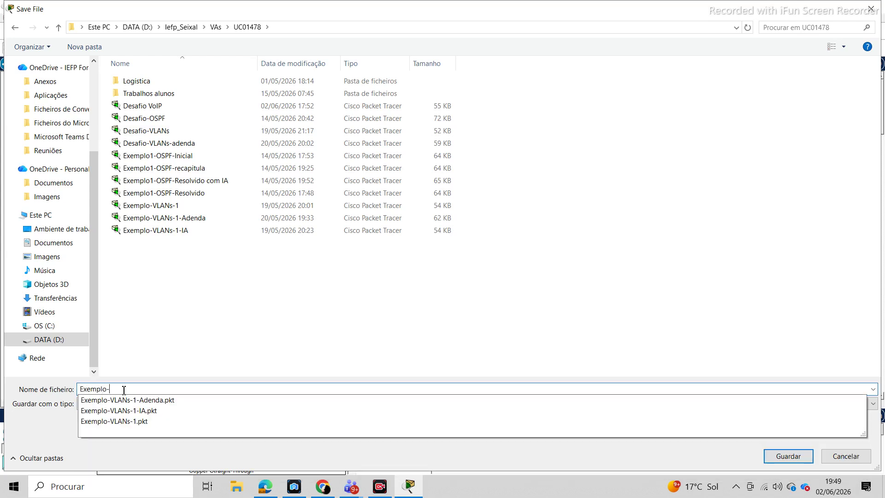
type("VoIP")
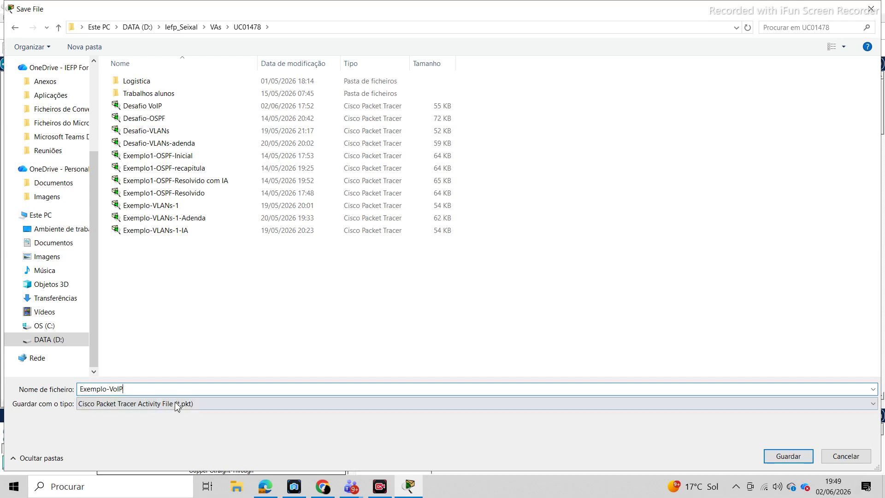
left_click(797, 459)
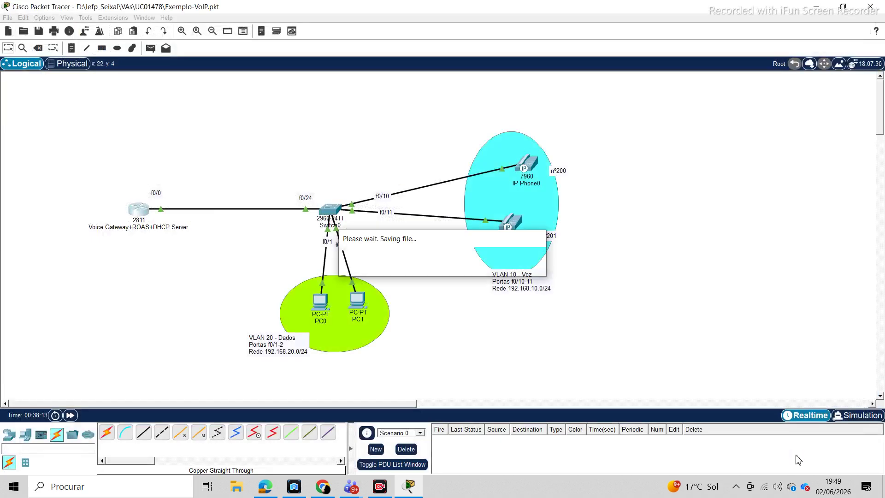
Step: Fast-forward the simulation time twice, and set PC0's FastEthernet0 IPv4 configuration to DHCP
left_click(70, 416)
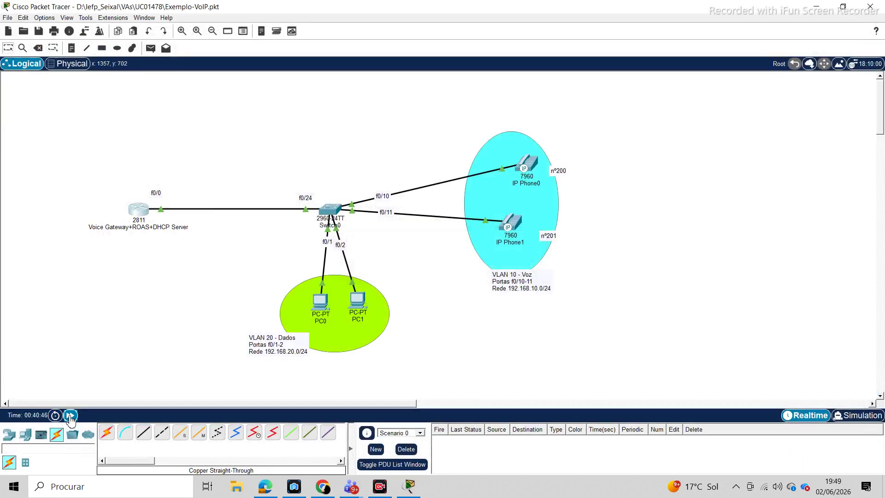
left_click(70, 416)
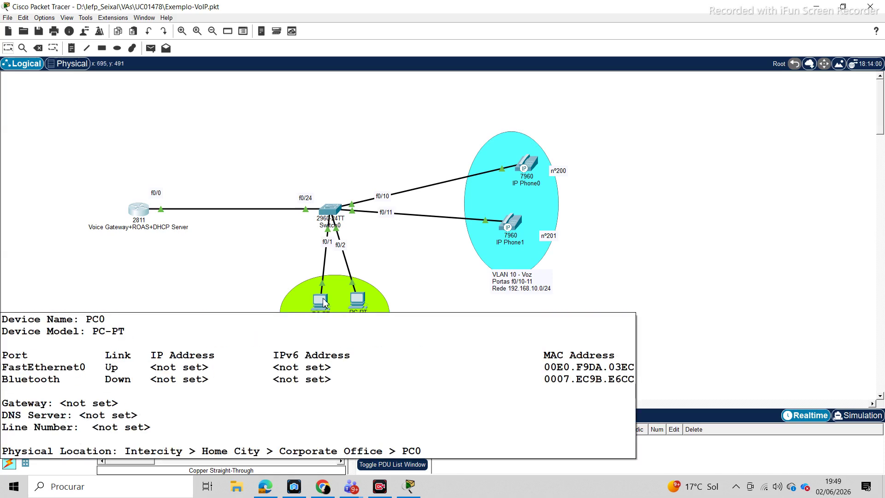
mouse_move(323, 304)
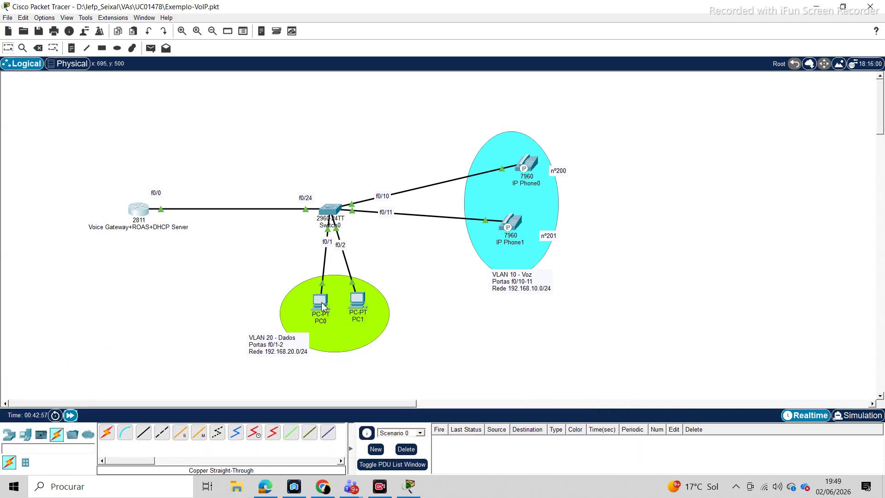
left_click(320, 303)
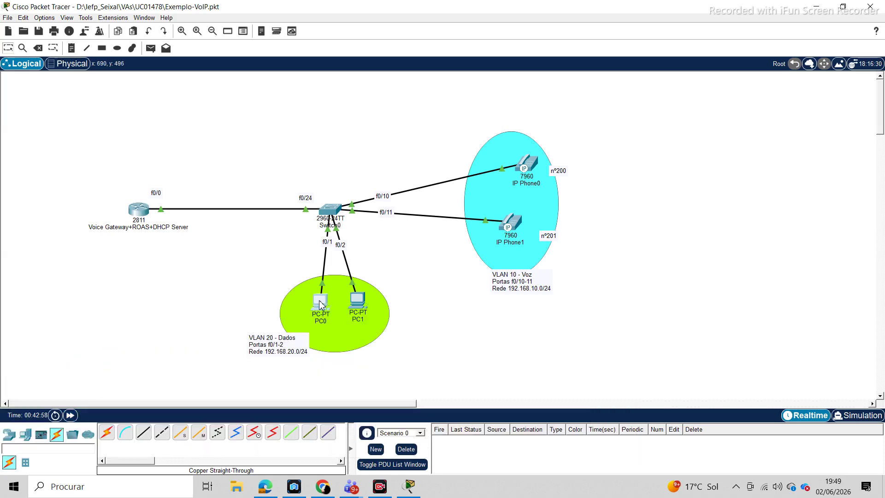
left_click(84, 29)
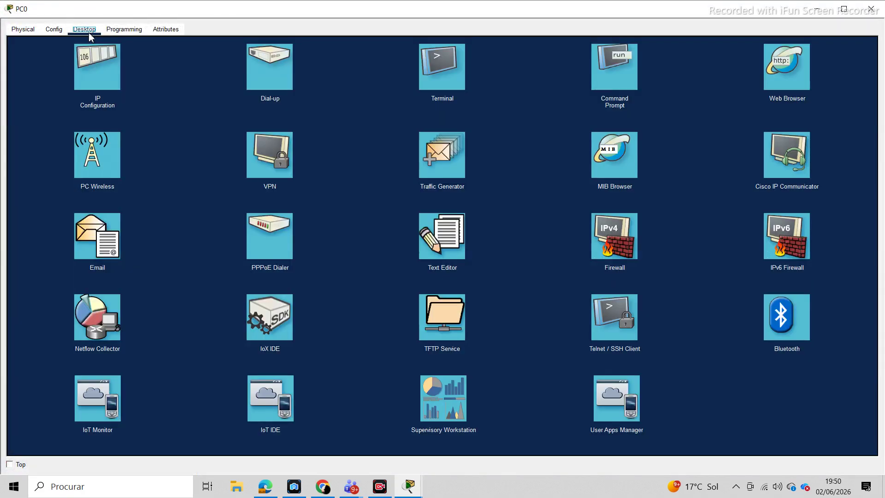
left_click(91, 66)
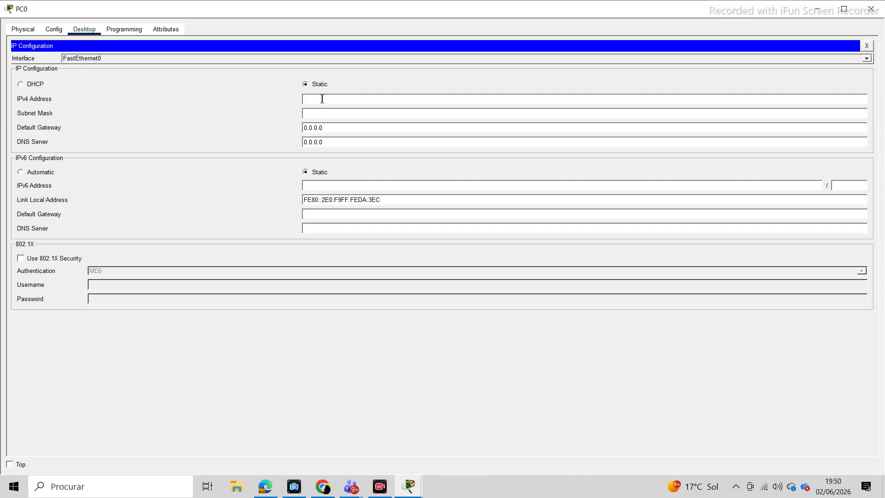
left_click(20, 85)
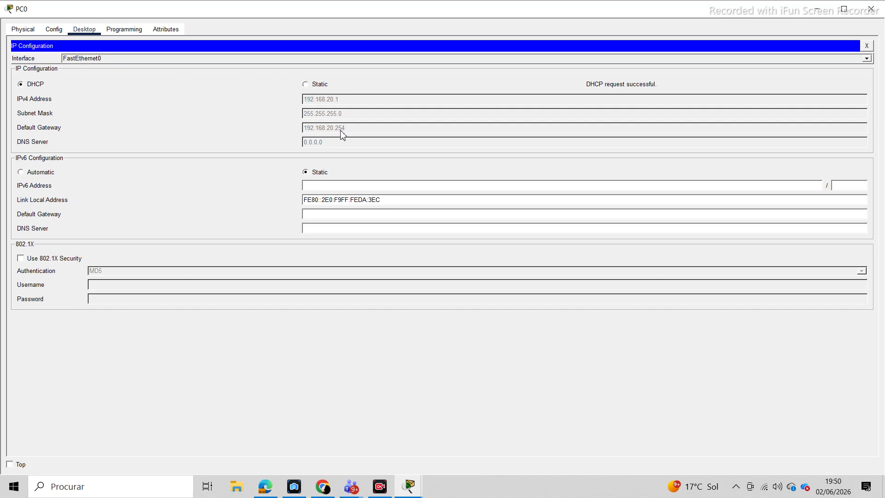
left_click(873, 14)
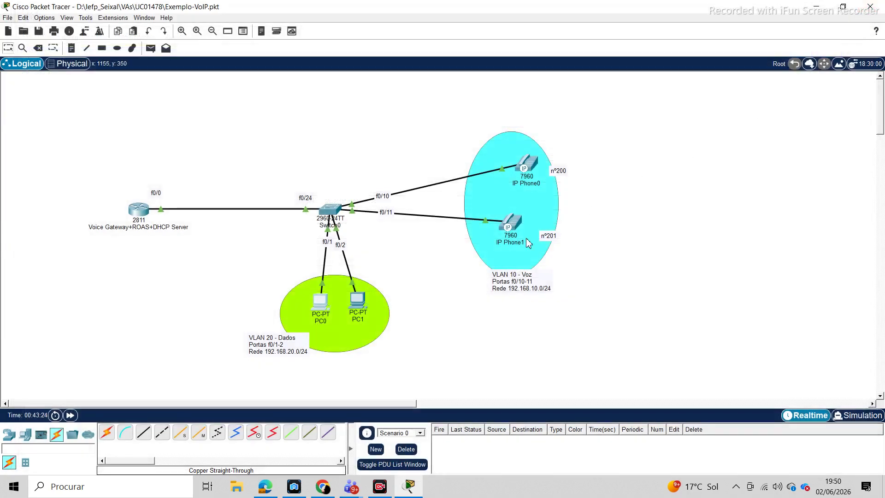
Step: Set PC1's FastEthernet0 IPv4 configuration to DHCP and close its window
left_click(355, 306)
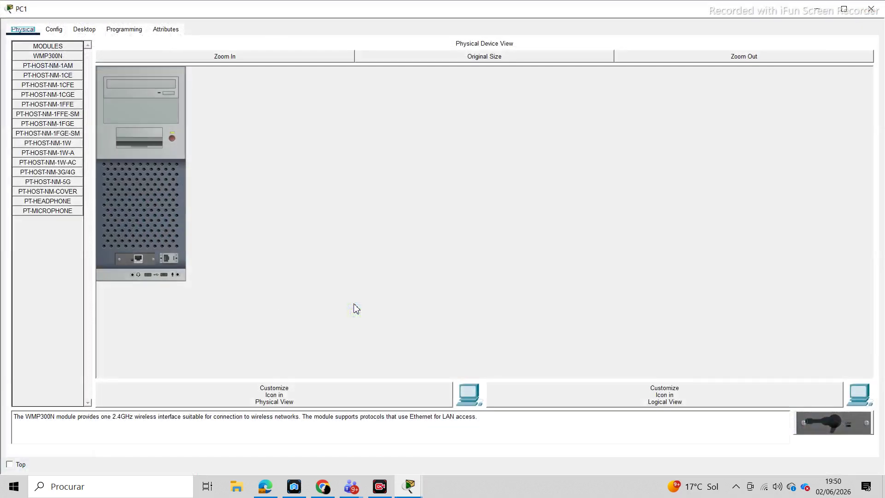
left_click(85, 29)
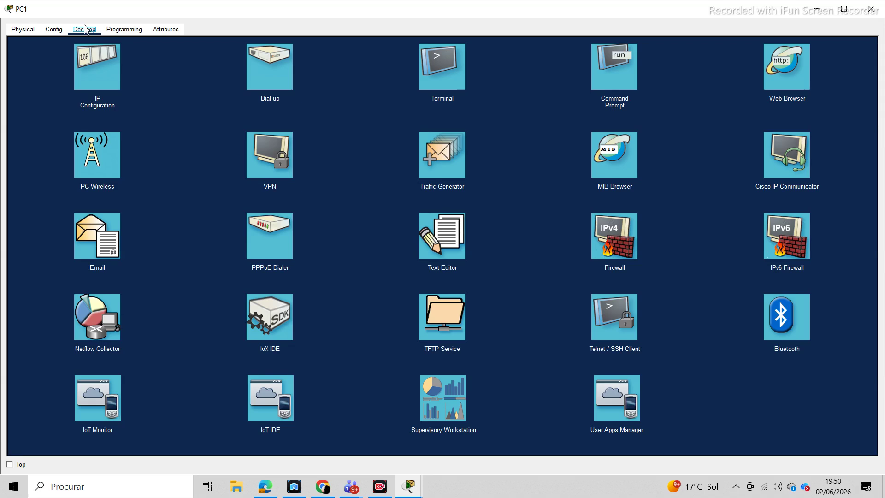
left_click(95, 62)
left_click(95, 62)
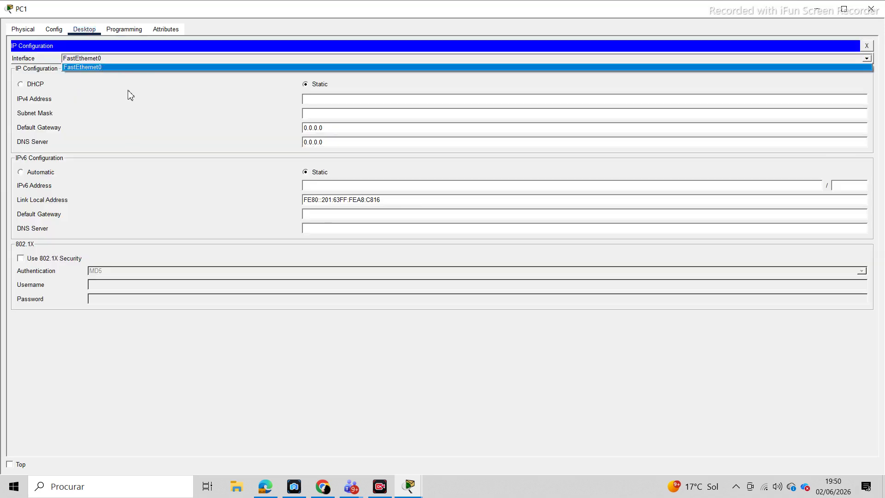
left_click(23, 86)
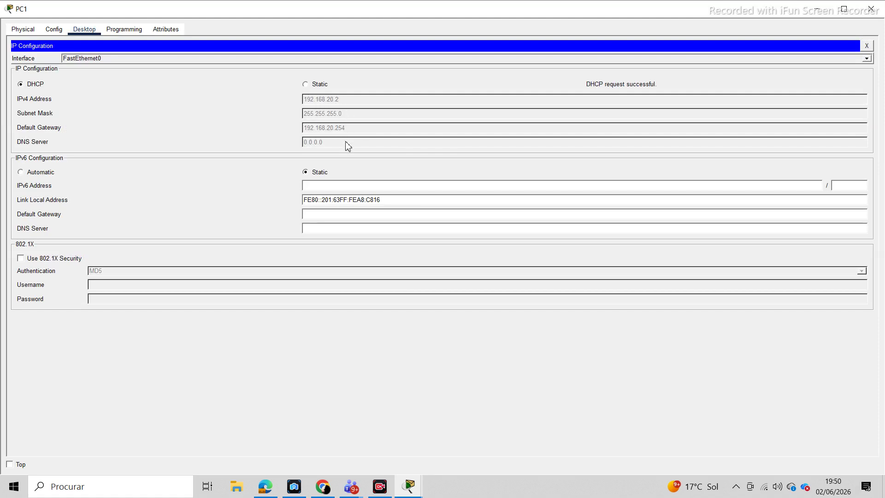
left_click(871, 9)
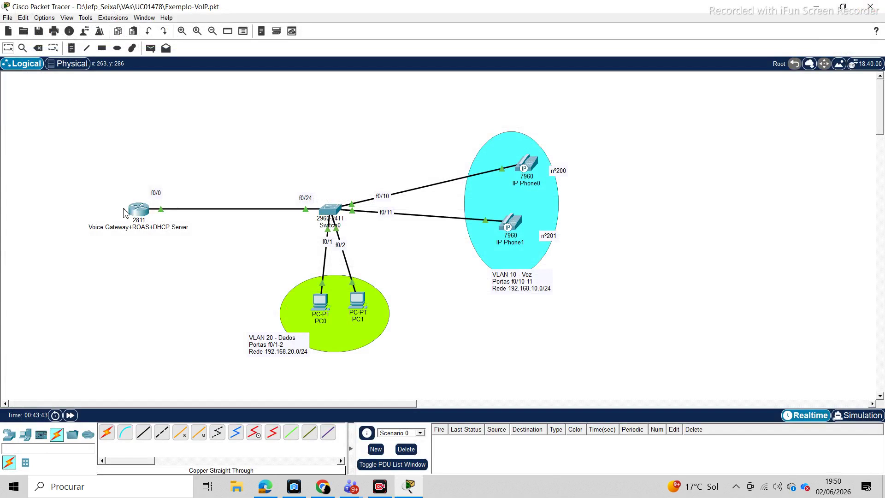
Step: Send a simple PDU from PC0 to PC1 to test connectivity within VLAN 20
left_click(150, 48)
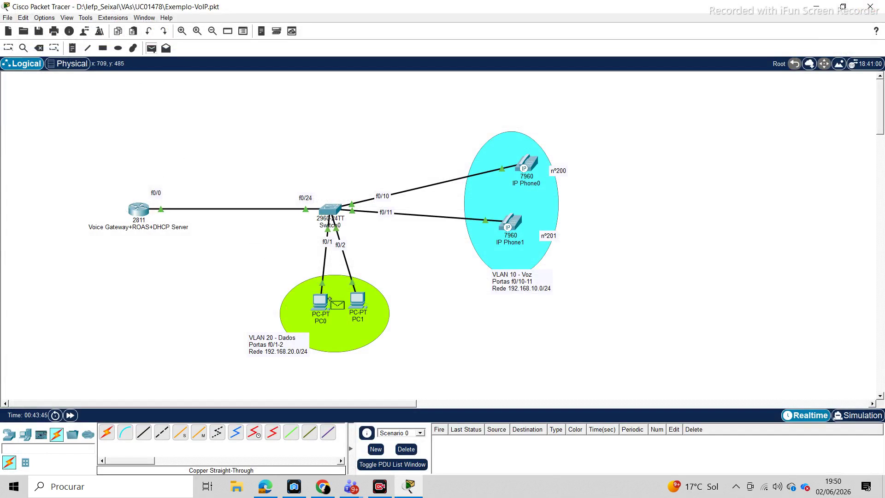
left_click(322, 300)
left_click(358, 301)
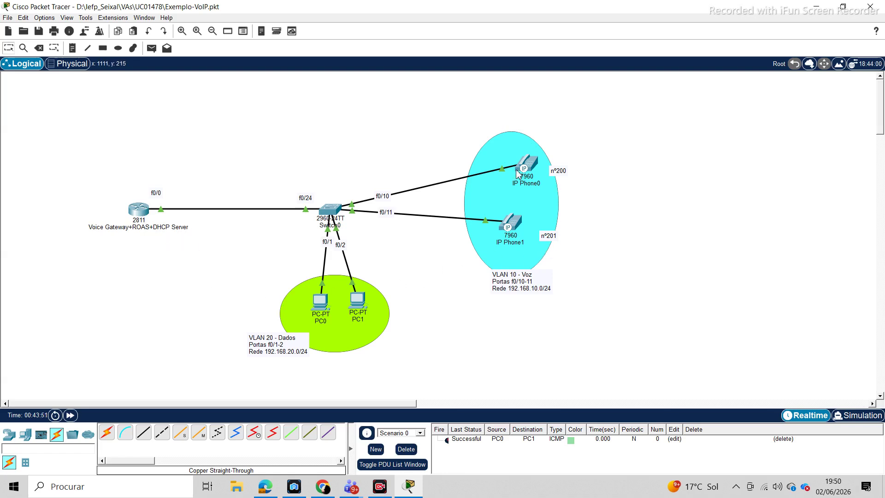
Step: Exit Packet Tracer, saving the work, and reopen Exemplo-VoIP from the recent files in File Explorer
mouse_move(534, 169)
mouse_move(518, 225)
left_click(871, 10)
left_click(394, 258)
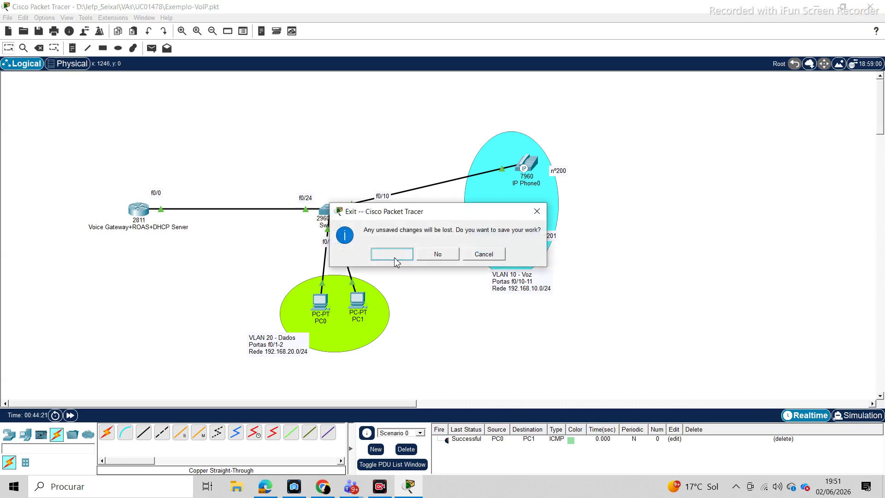
left_click(235, 488)
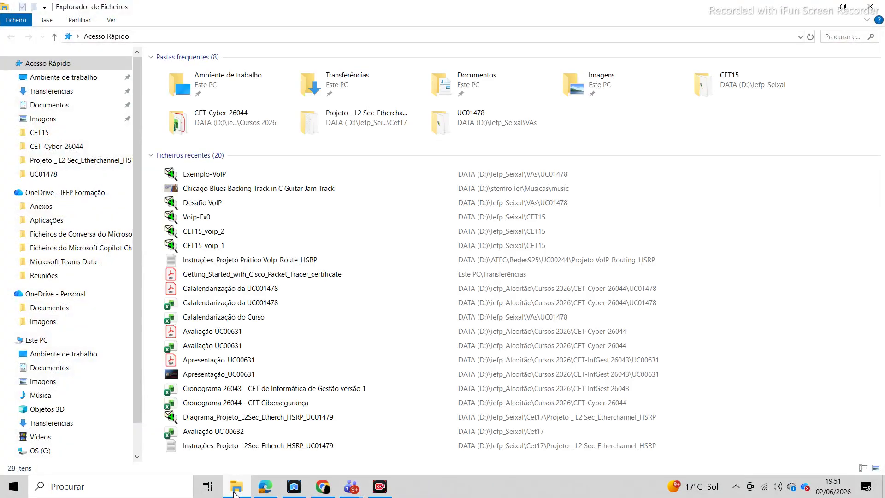
double_click(202, 177)
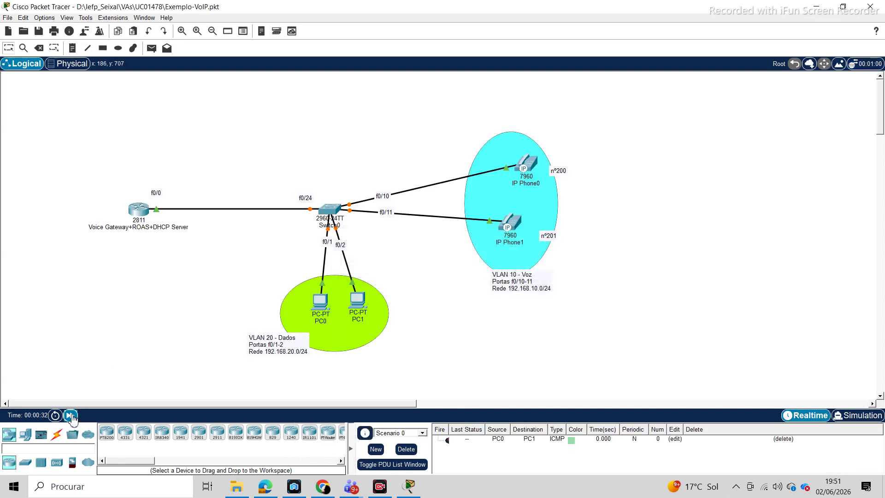
Step: Fast-forward the simulation time, check the PCs' IP addresses, and send a simple PDU from PC0 to PC1
left_click(71, 416)
left_click(71, 416)
mouse_move(317, 307)
mouse_move(356, 306)
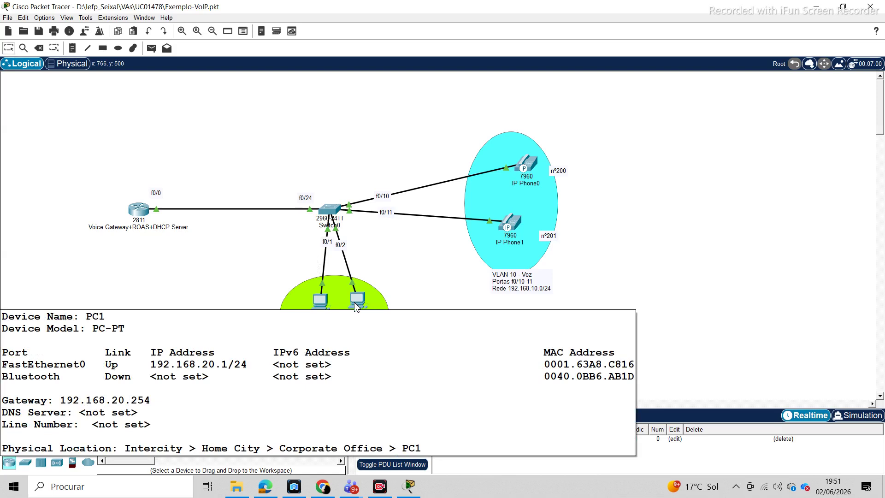
left_click(151, 48)
left_click(321, 303)
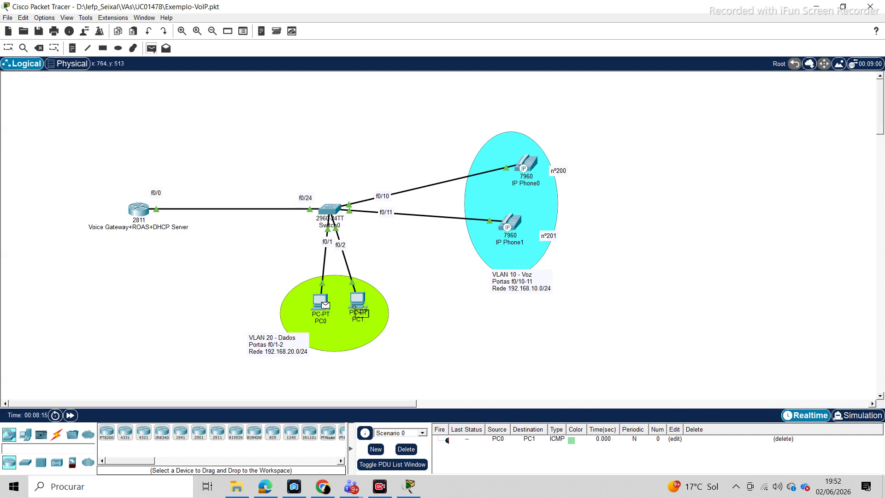
left_click(360, 302)
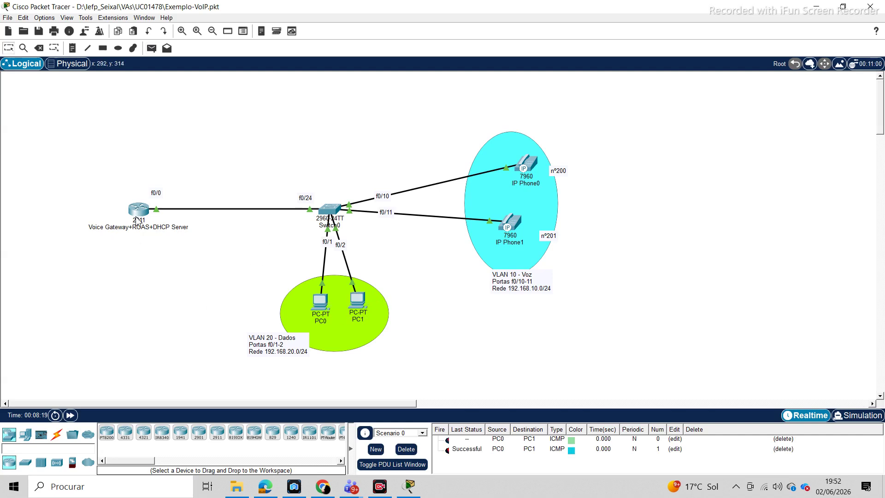
Step: Enter privileged mode on the 2811 router and page through its running configuration to the telephony-service and ephone sections
mouse_move(137, 220)
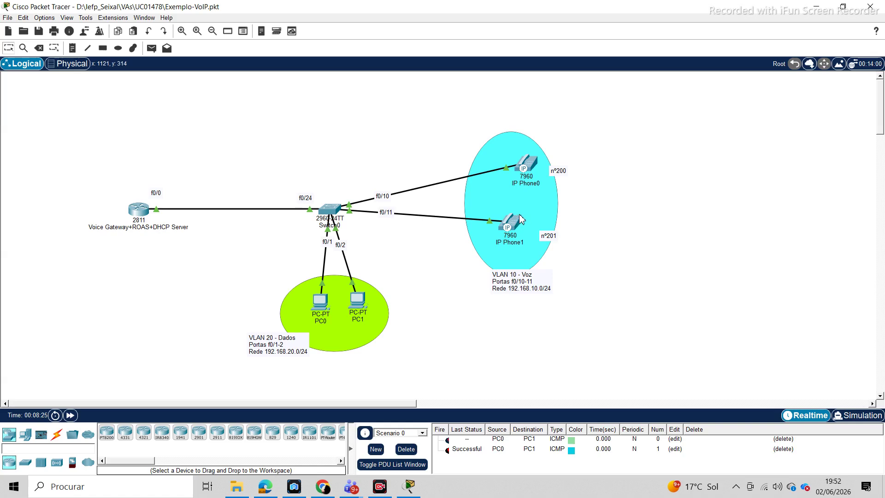
left_click(141, 212)
left_click(79, 31)
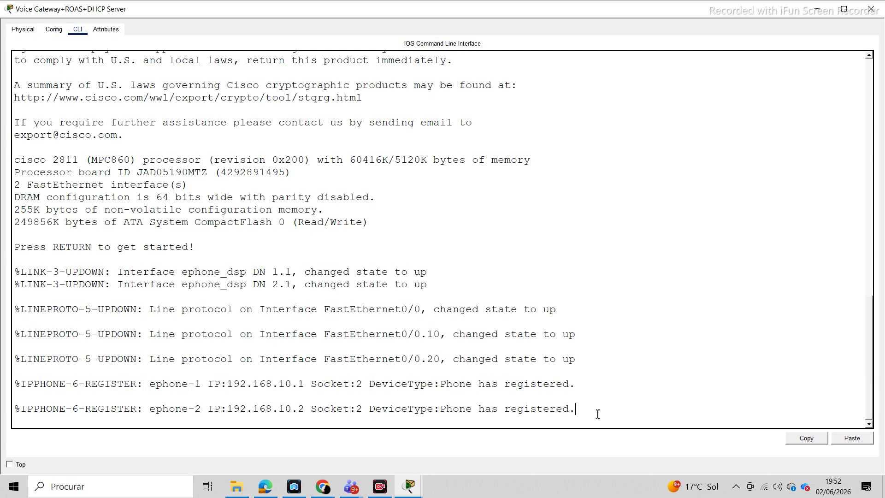
key("Return")
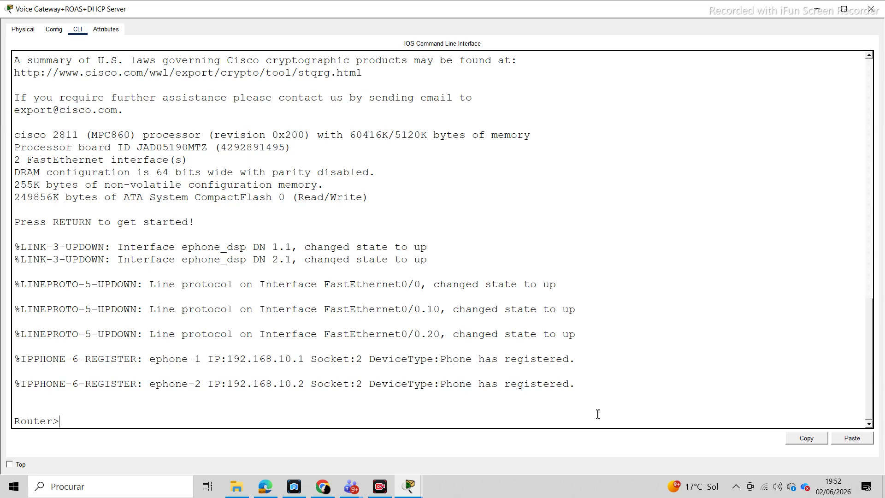
key("Return")
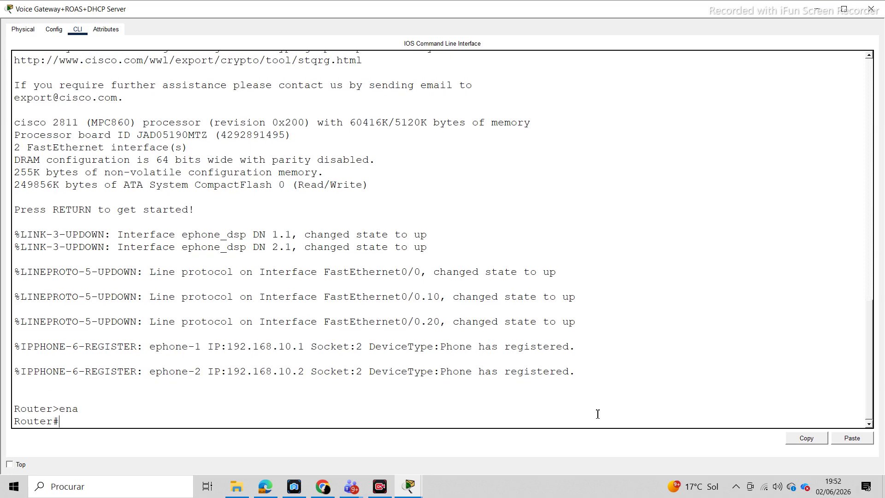
type("sh run")
key("Return")
key("space")
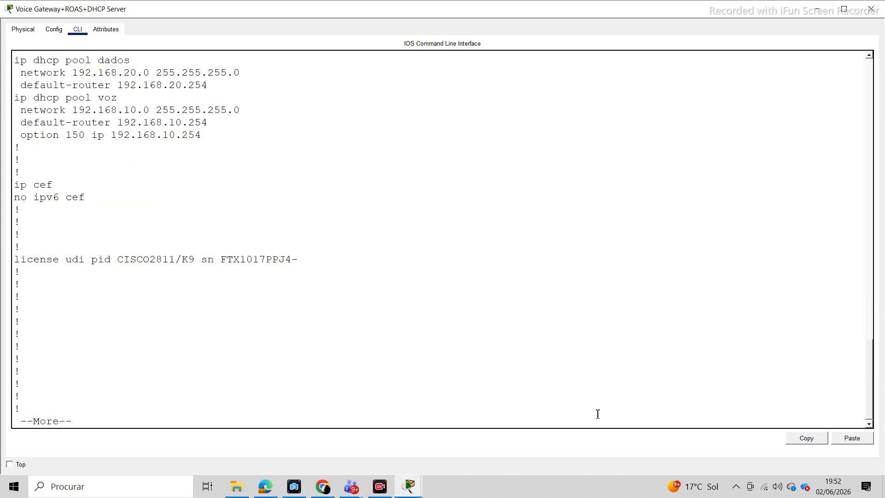
key("space")
key("space")
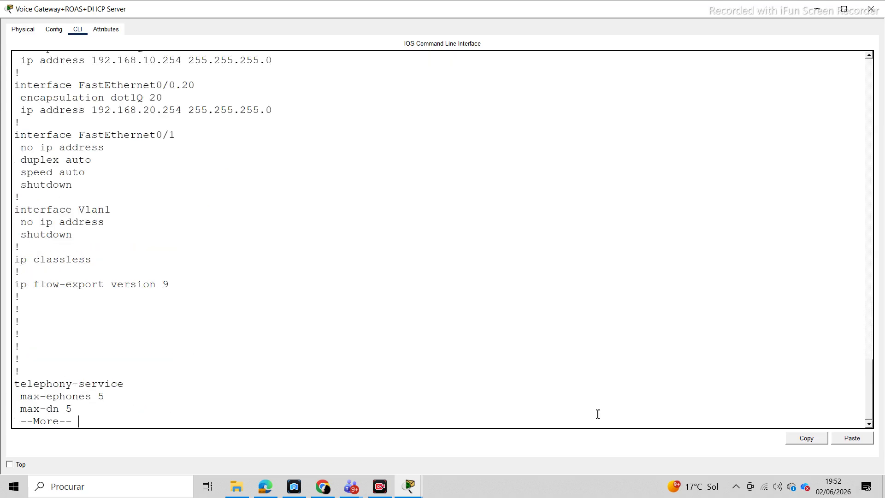
key("space")
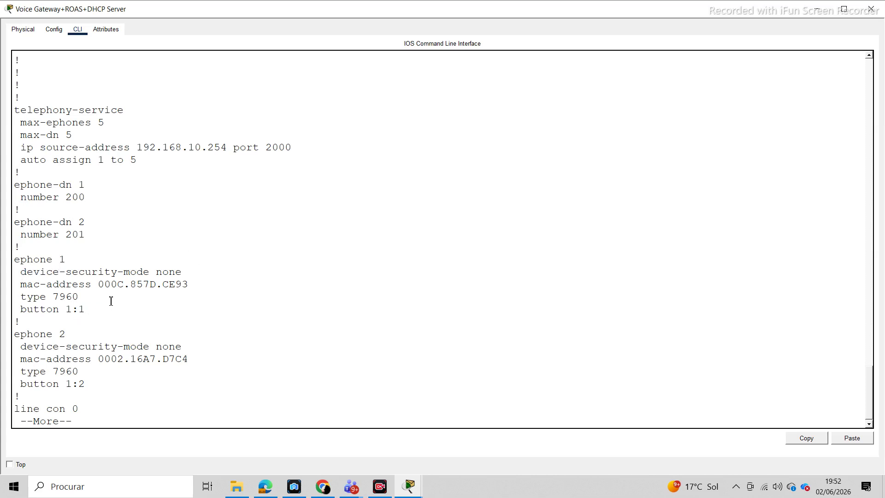
Step: Examine the MAC addresses assigned to ephone 1 and ephone 2 in the running configuration, and close the router window
left_click_drag(100, 284, 196, 286)
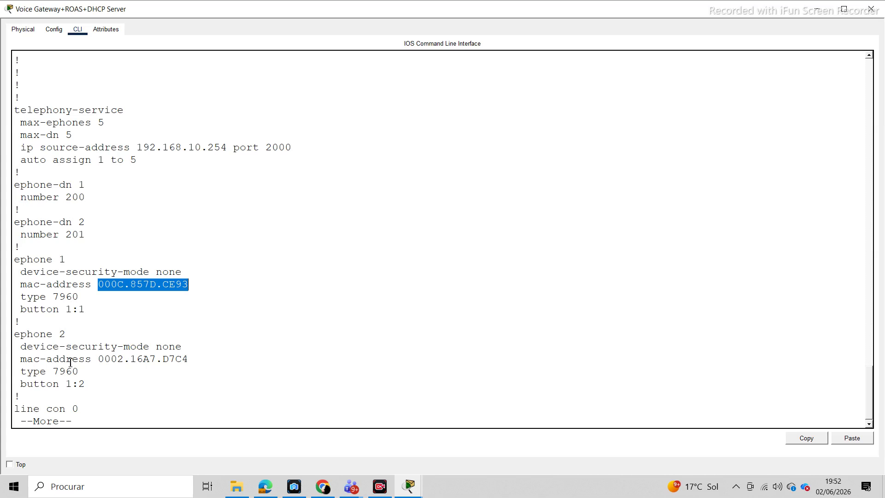
left_click_drag(98, 360, 197, 360)
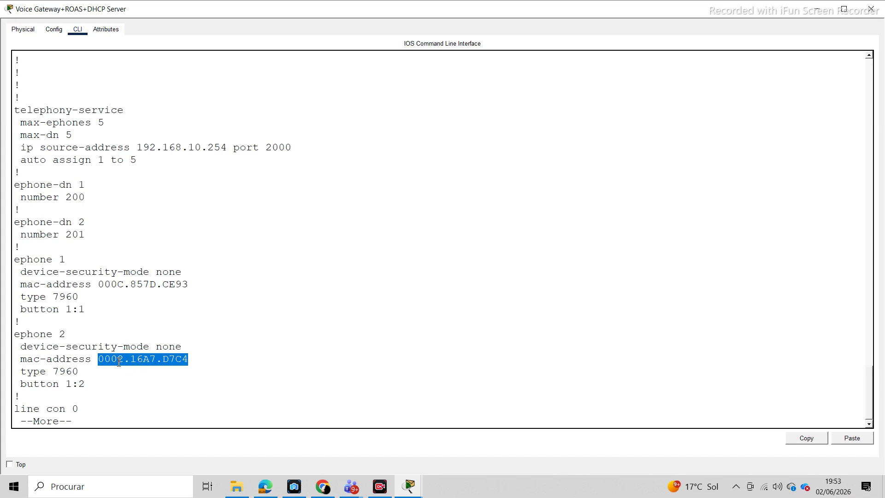
left_click(872, 10)
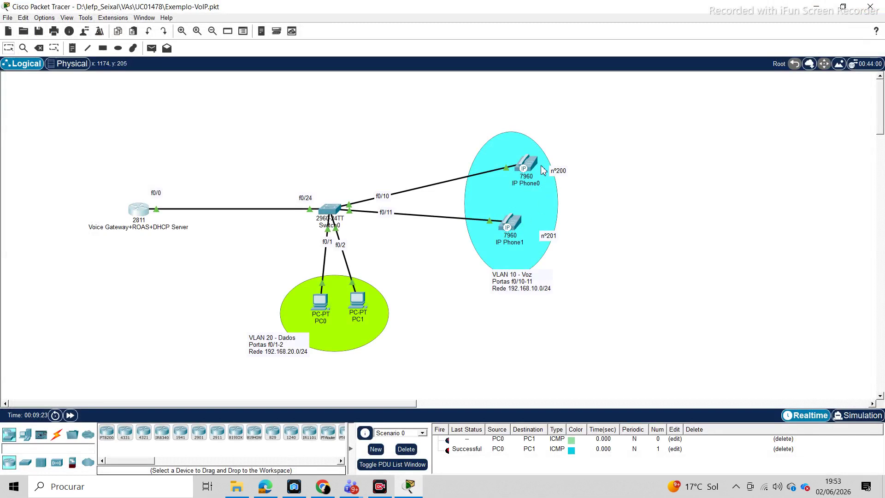
Step: Lift IP Phone1's handset, dial extension 200, and minimize the phone's window
mouse_move(530, 169)
mouse_move(511, 226)
left_click(512, 226)
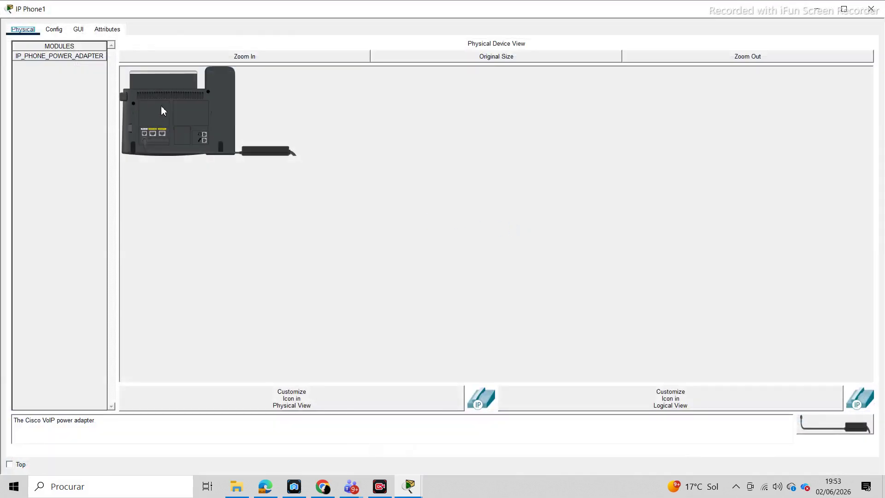
left_click(78, 32)
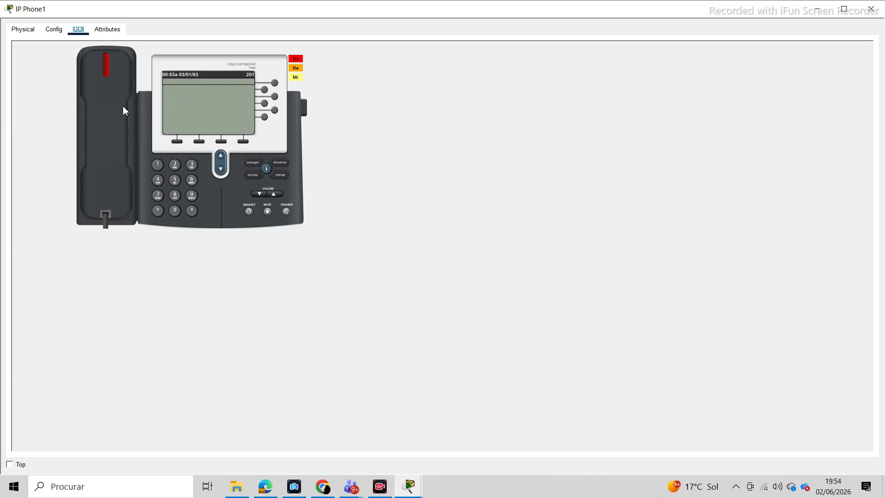
left_click(103, 120)
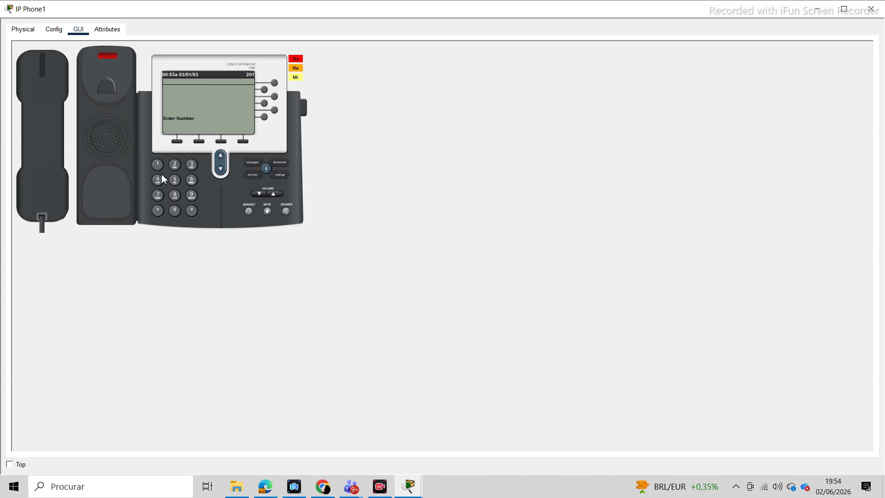
left_click(173, 169)
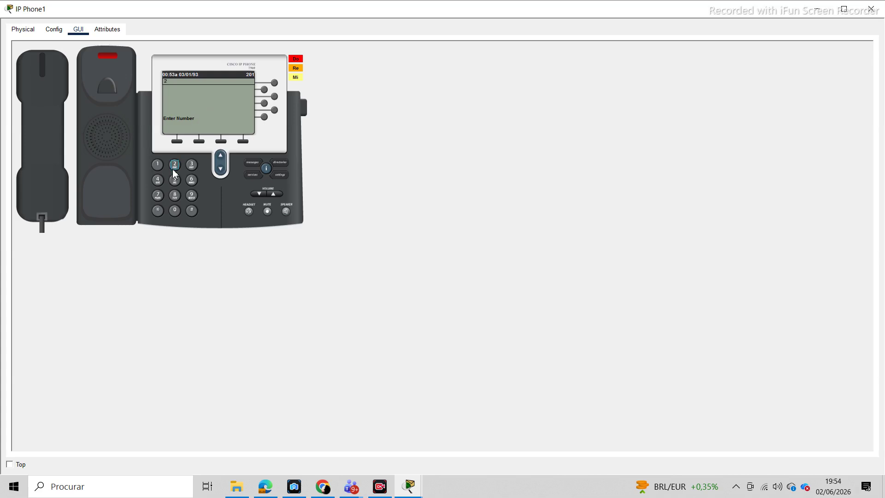
left_click(175, 213)
left_click(819, 10)
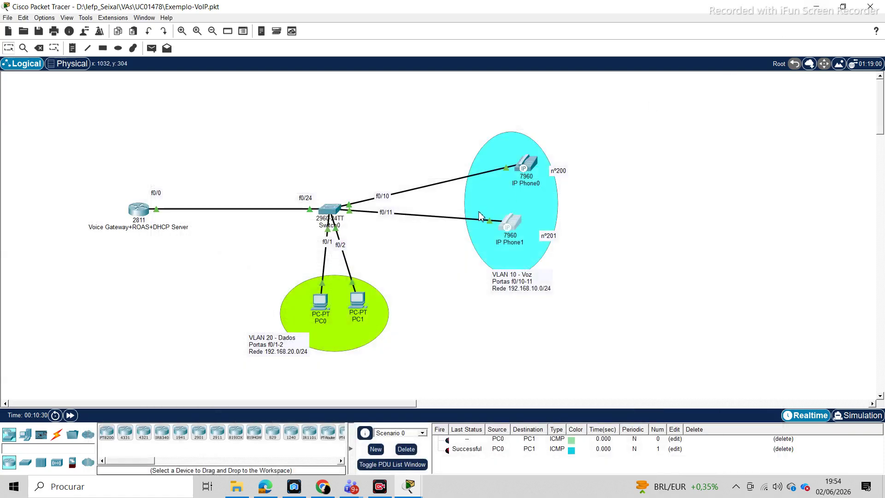
Step: Answer the incoming call on IP Phone0 by lifting its handset, and close the phone's window
left_click(536, 164)
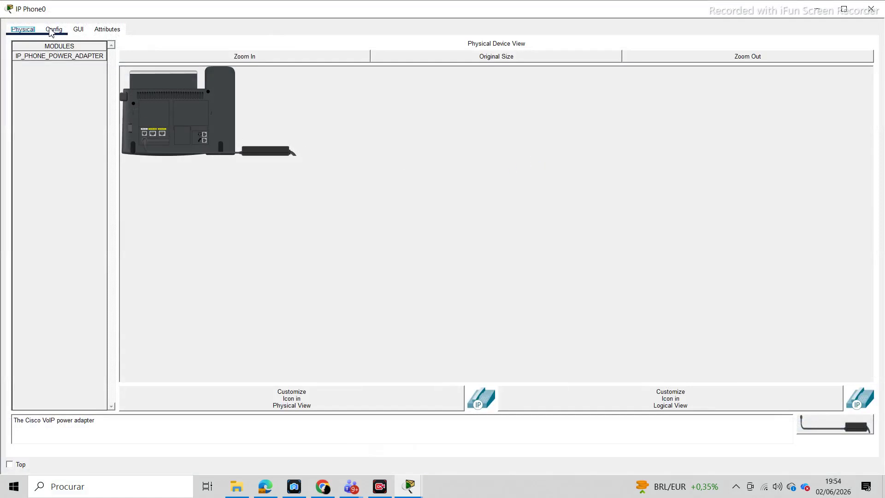
left_click(78, 29)
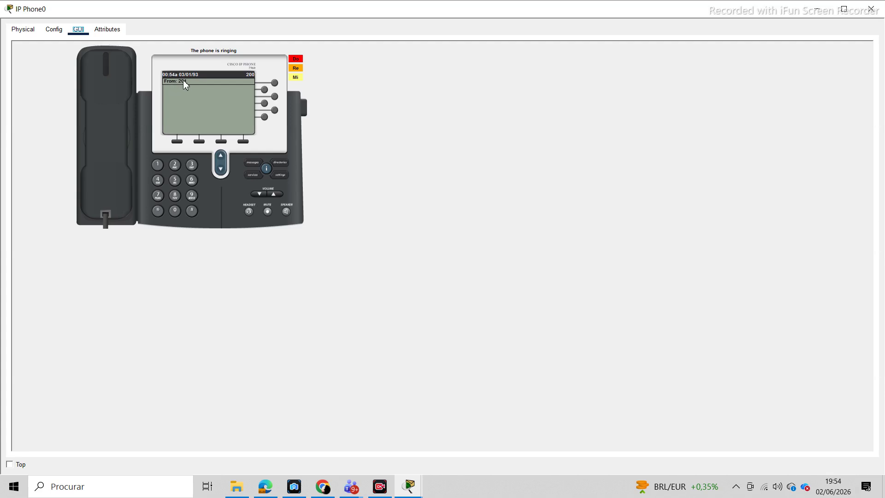
left_click(104, 117)
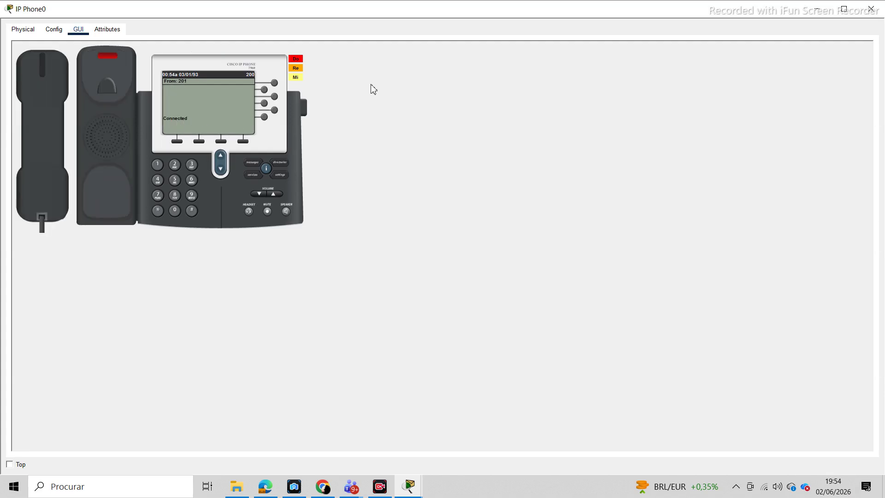
left_click(871, 9)
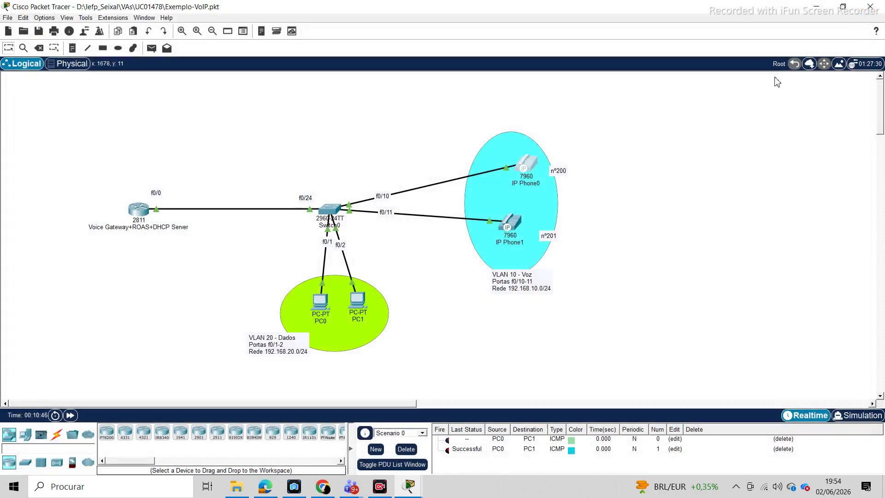
Step: Check the phone displays of IP Phone1 and IP Phone0, closing each window after viewing it
left_click(513, 223)
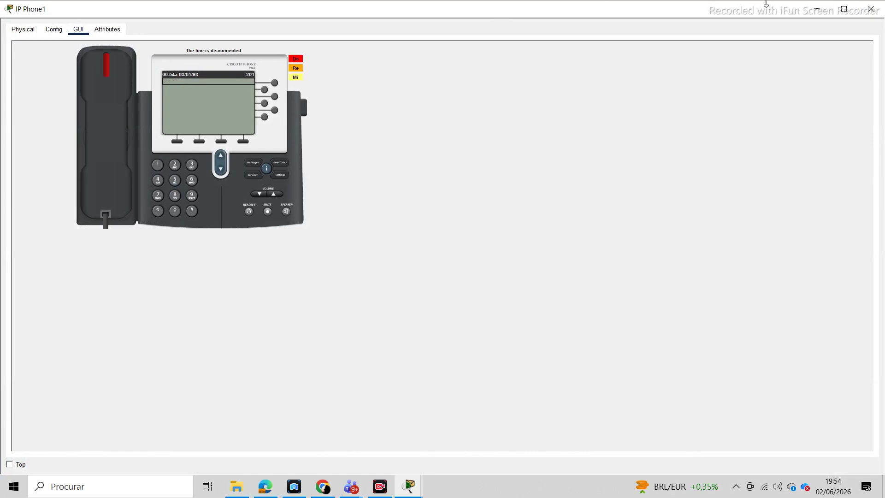
left_click(875, 13)
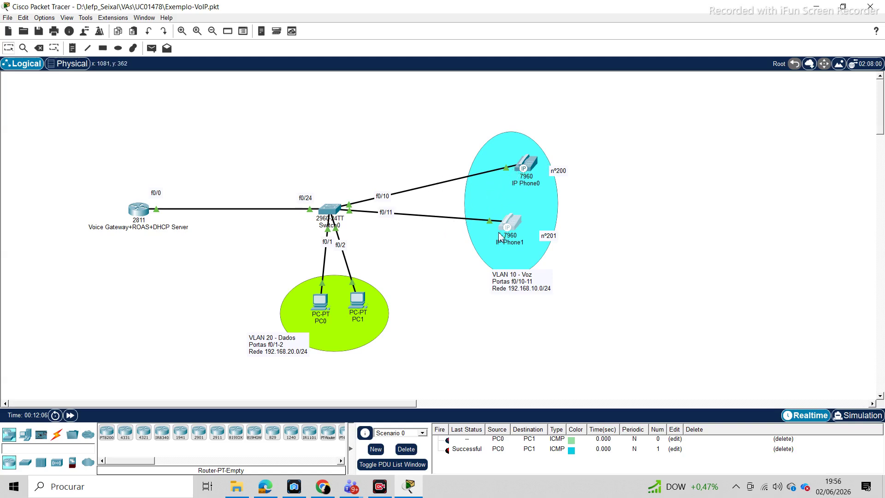
left_click(526, 168)
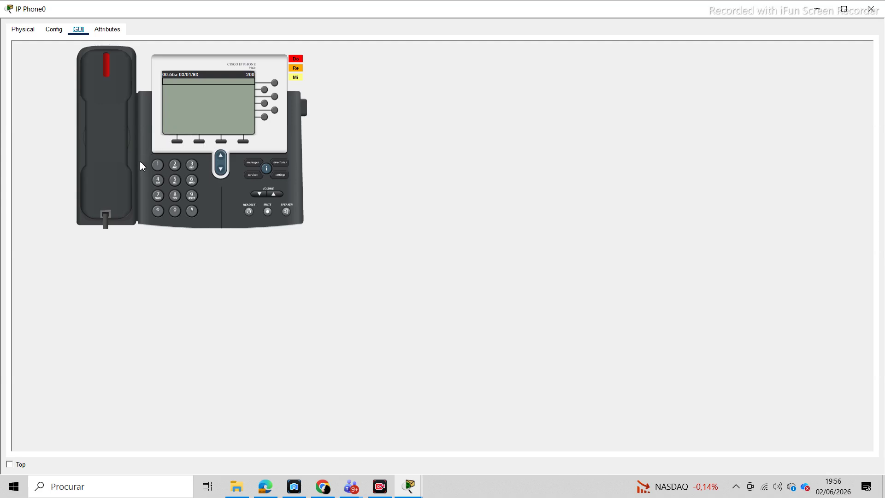
left_click(871, 10)
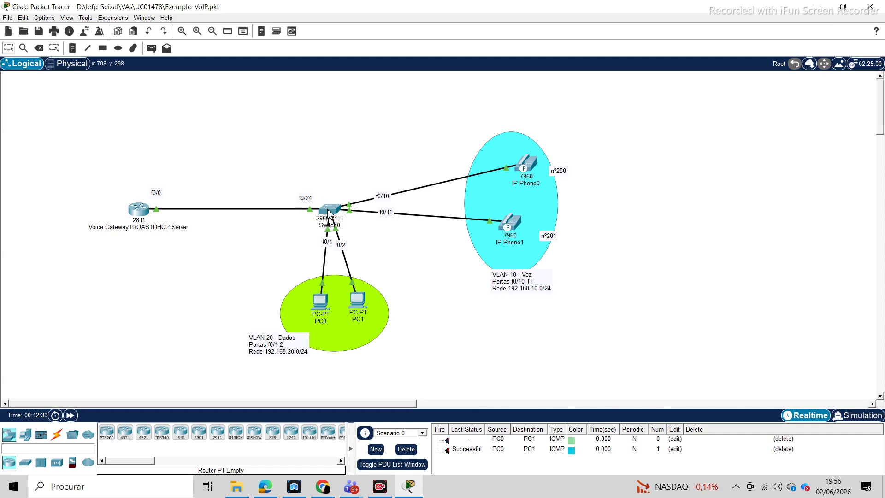
Step: Save the Exemplo-VoIP network file
mouse_move(329, 213)
left_click(6, 18)
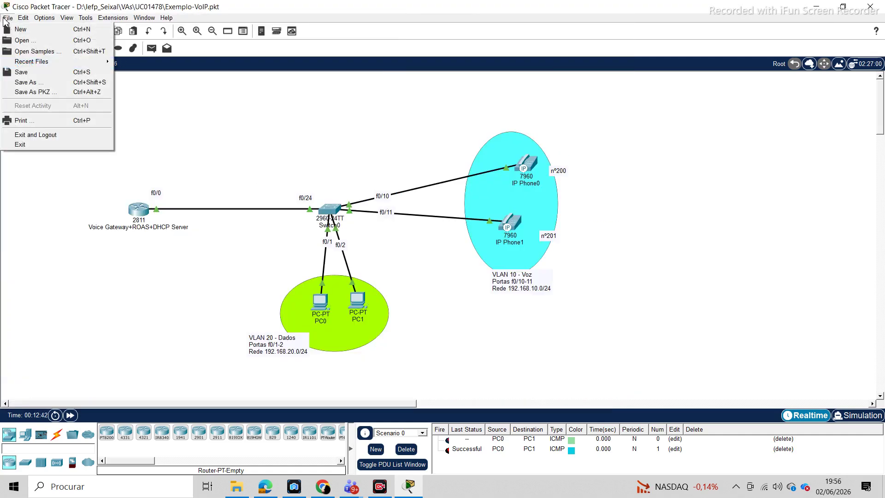
left_click(21, 72)
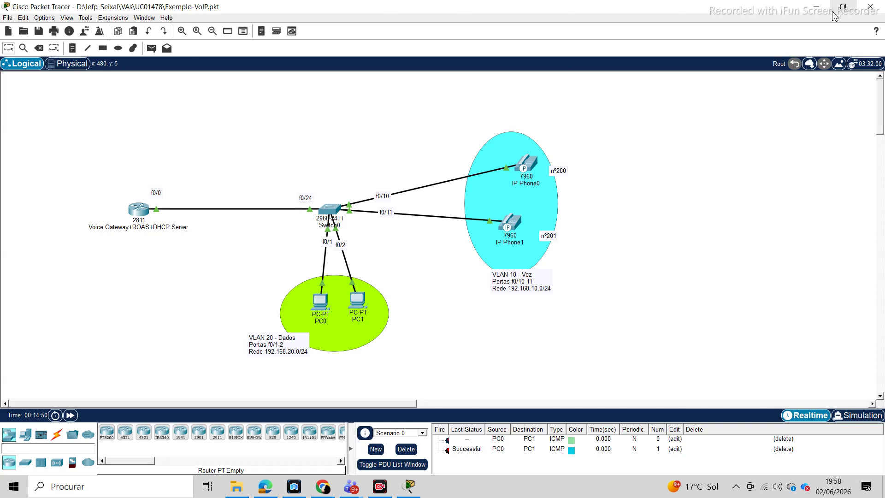
Step: Exit Packet Tracer, saving the work, and close File Explorer
left_click(870, 6)
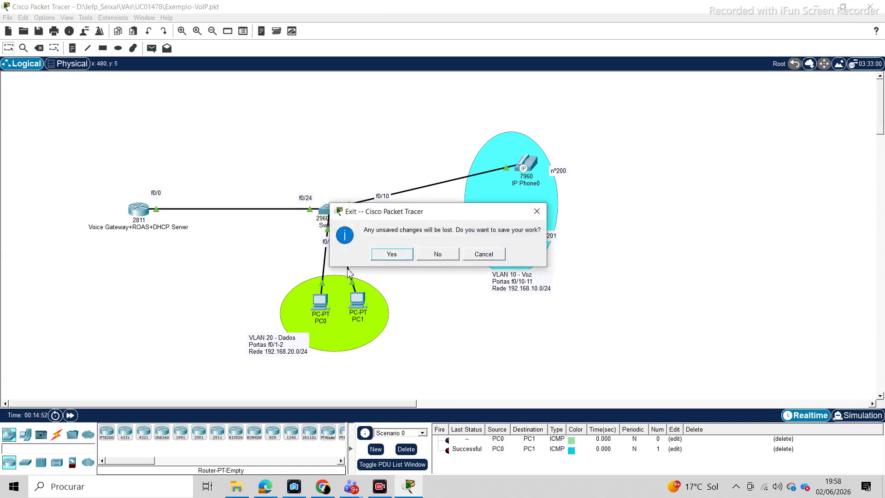
left_click(391, 254)
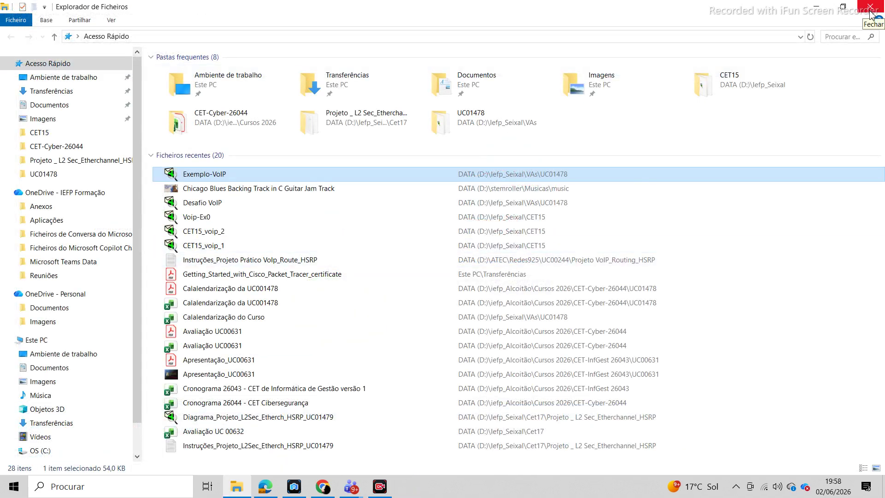
left_click(870, 14)
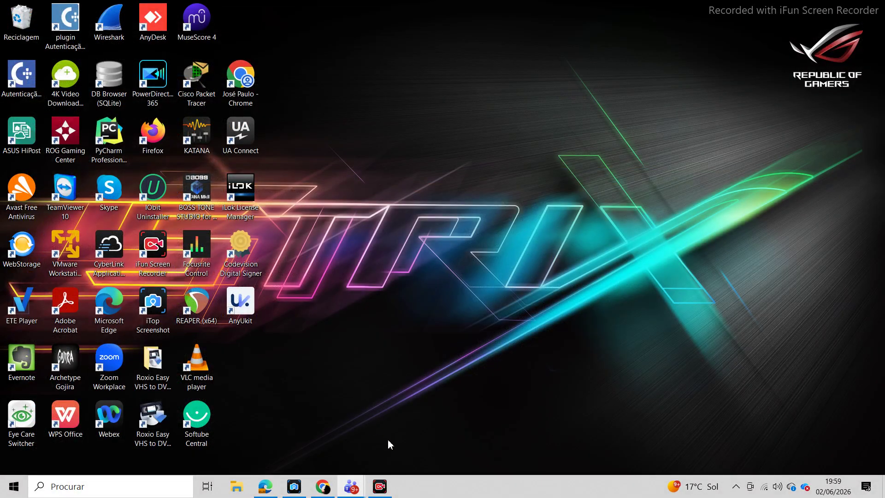
left_click(378, 487)
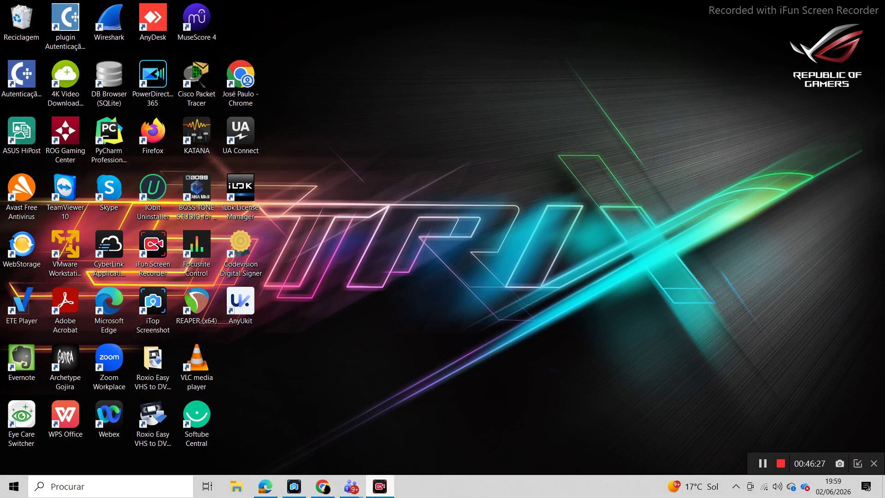
left_click(379, 487)
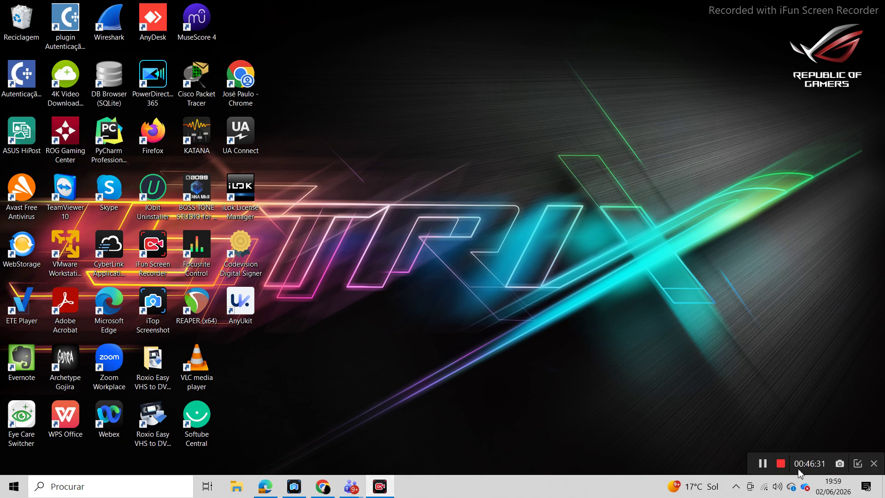